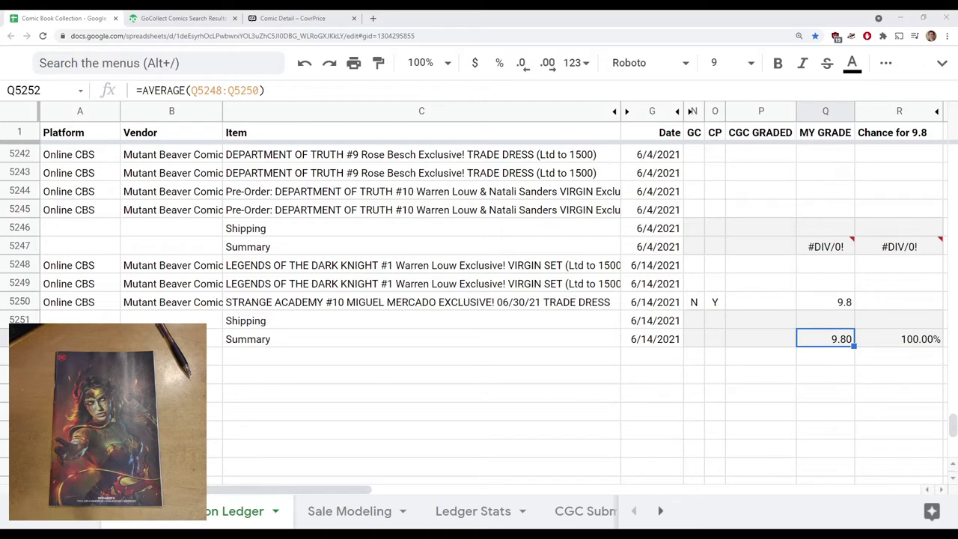
Insert a blank row above the STRANGE ACADEMY #10 entry in row 5250
{"action": "left_click", "coordinate": [19, 302]}
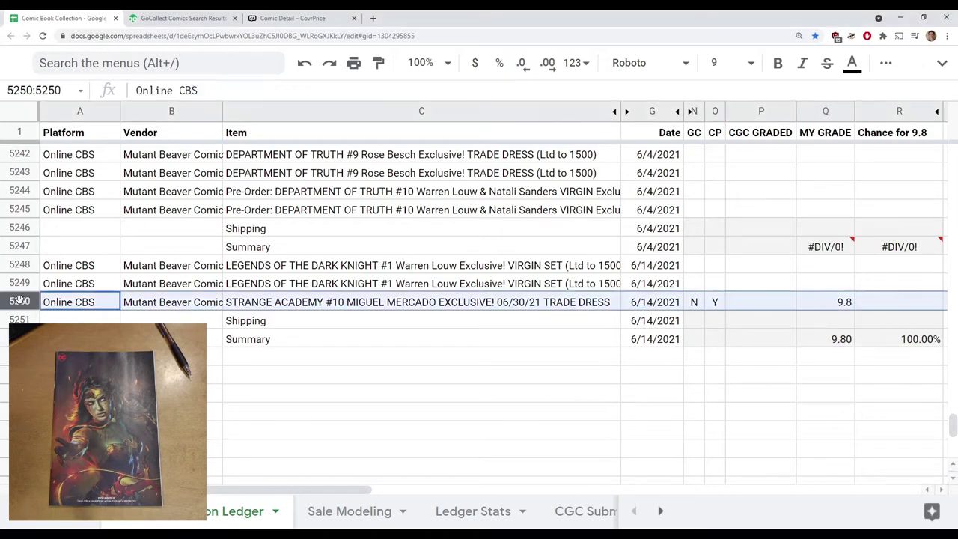
{"action": "right_click", "coordinate": [19, 302]}
{"action": "left_click", "coordinate": [75, 241]}
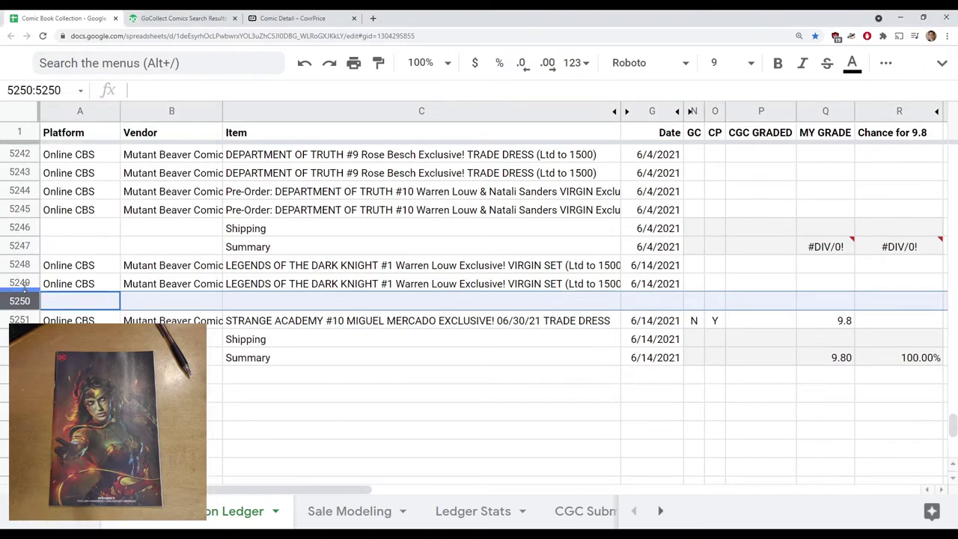
Fill the LEGENDS OF THE DARK KNIGHT #1 entry from row 5249 down into blank row 5250 and select its item cell
{"action": "left_click", "coordinate": [21, 283]}
{"action": "key", "text": "shift+Down"}
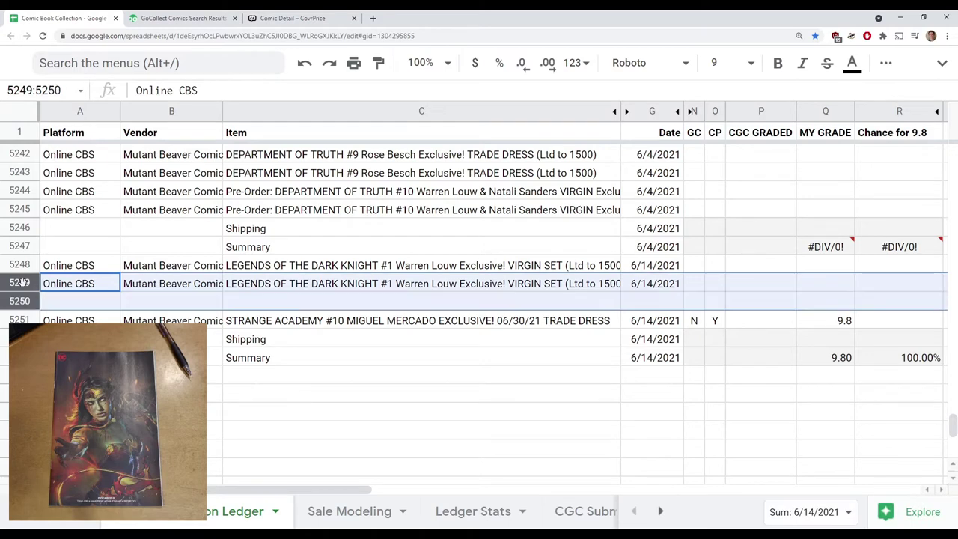
{"action": "key", "text": "ctrl+d"}
{"action": "key", "text": "Down"}
{"action": "key", "text": "Right"}
{"action": "key", "text": "Right"}
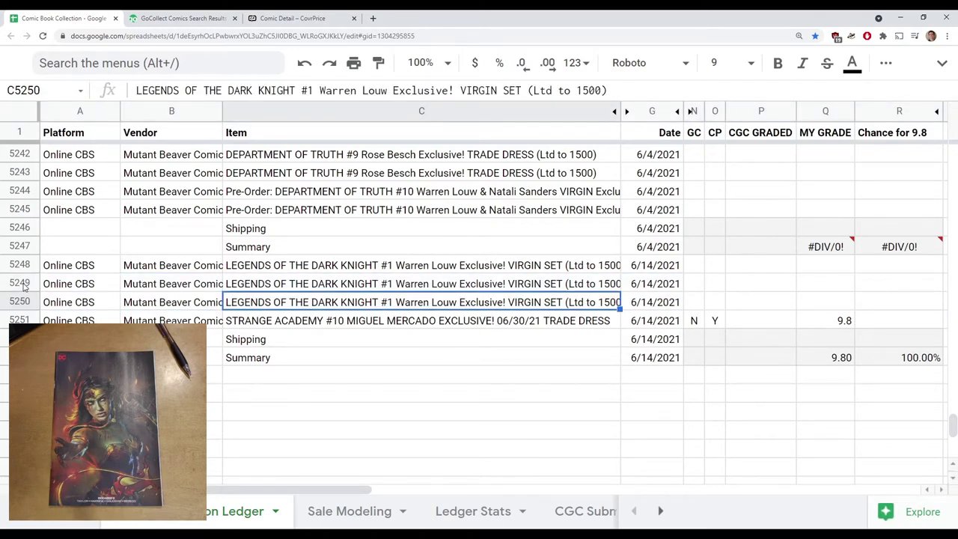
Switch to GoCollect and replace the previous comic search with a search for "dceased 2"
{"action": "left_click", "coordinate": [208, 22]}
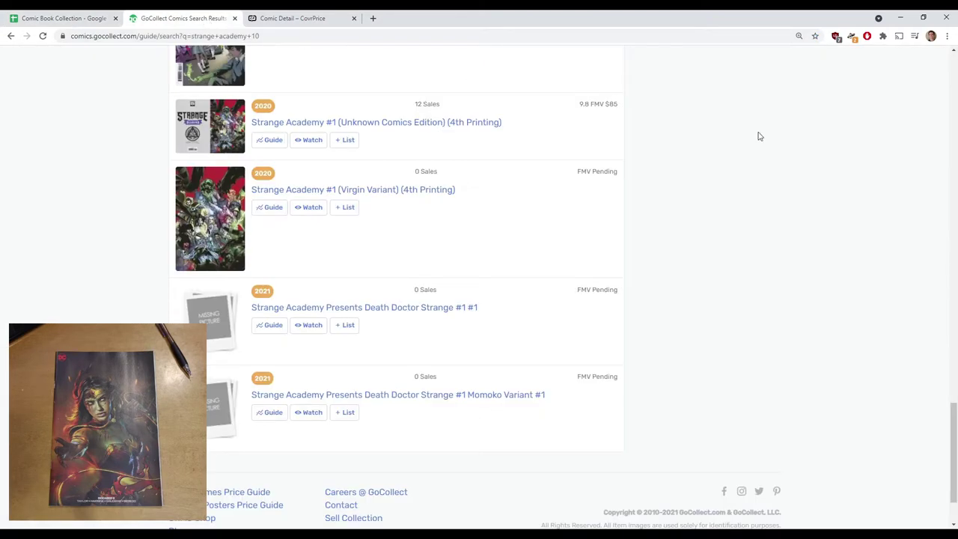
{"action": "scroll", "coordinate": [758, 136], "scroll_direction": "up", "scroll_amount": 15}
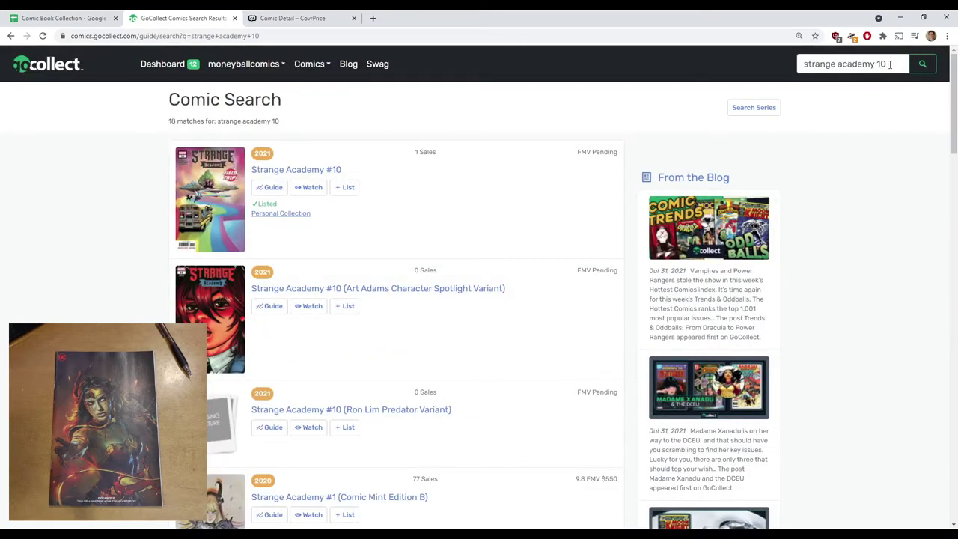
{"action": "left_click_drag", "start_coordinate": [890, 64], "coordinate": [699, 67]}
{"action": "key", "text": "BackSpace"}
{"action": "type", "text": "dce"}
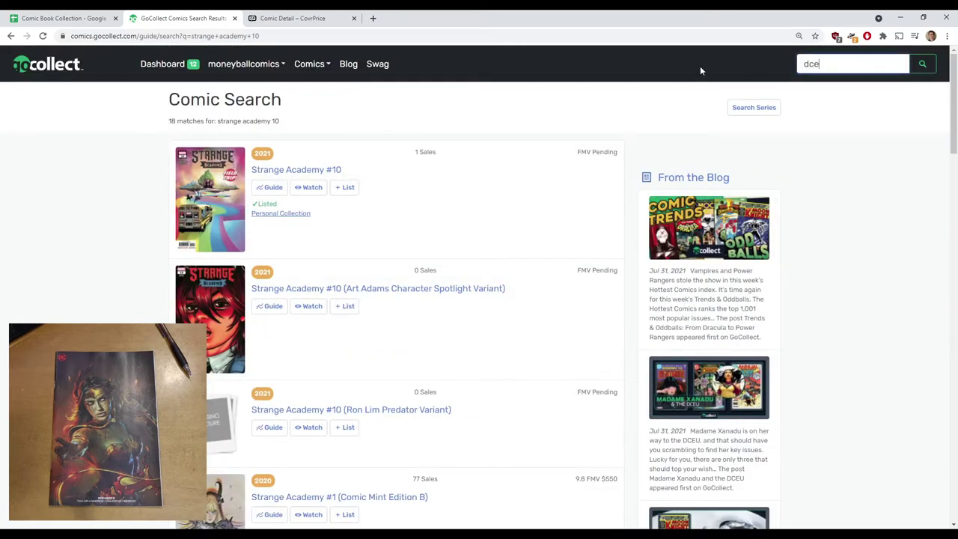
{"action": "type", "text": "ased 2"}
{"action": "key", "text": "Return"}
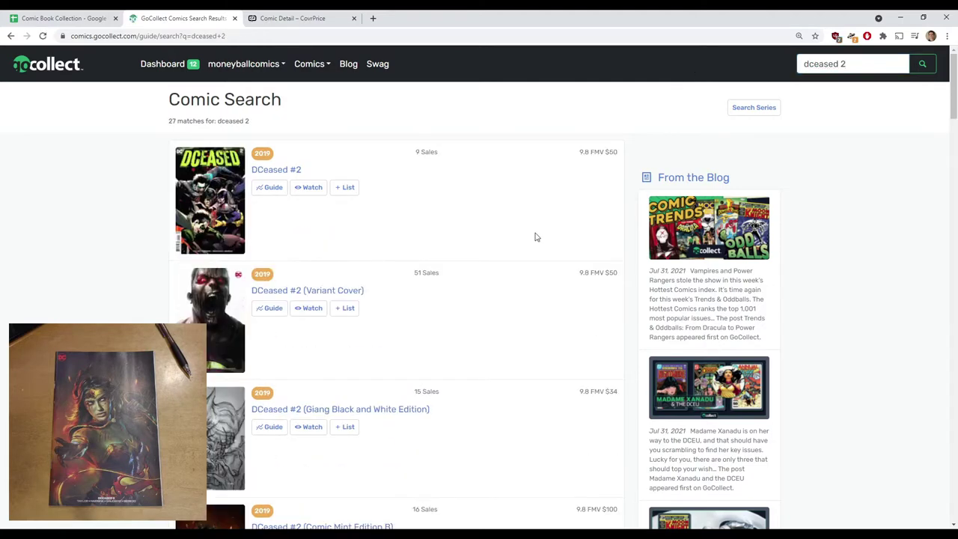
Find DCeased #2 (Comic Mint Edition B) in the results and add it to the Personal Collection list without a price paid
{"action": "scroll", "coordinate": [535, 237], "scroll_direction": "down", "scroll_amount": 3}
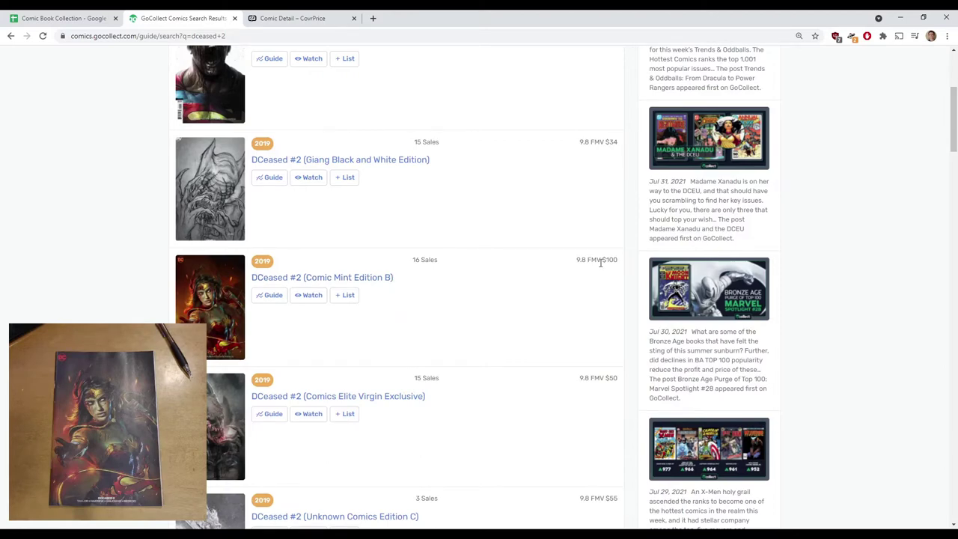
{"action": "left_click_drag", "start_coordinate": [575, 262], "coordinate": [617, 258]}
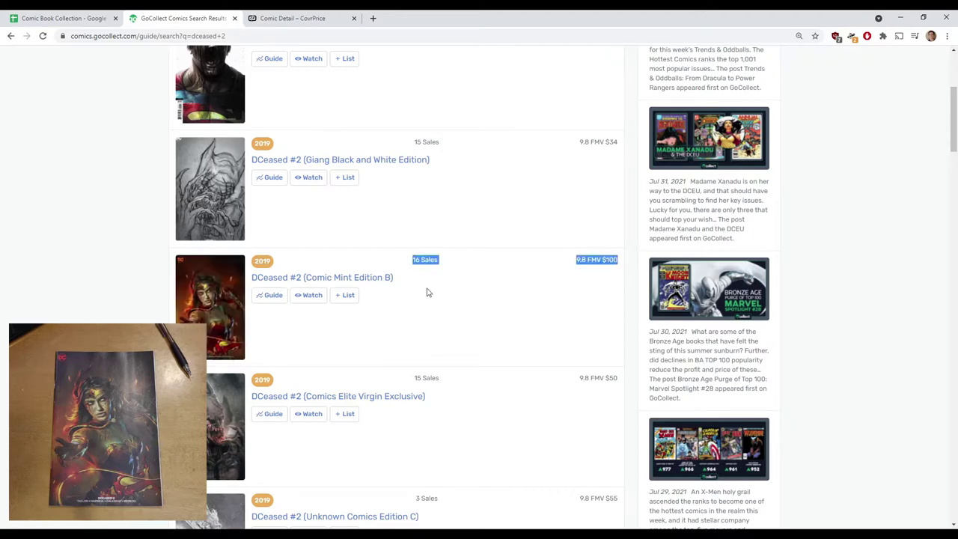
{"action": "left_click", "coordinate": [507, 282]}
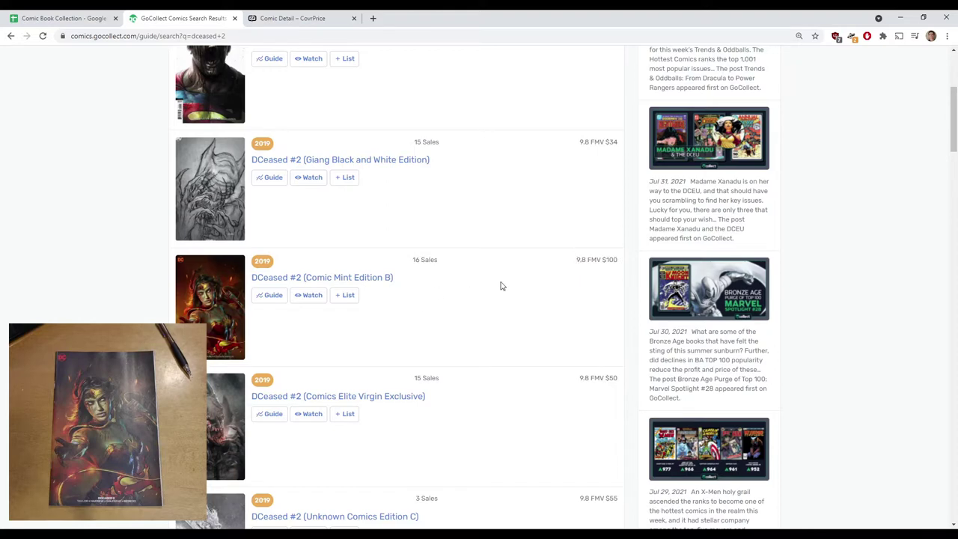
{"action": "left_click", "coordinate": [345, 296]}
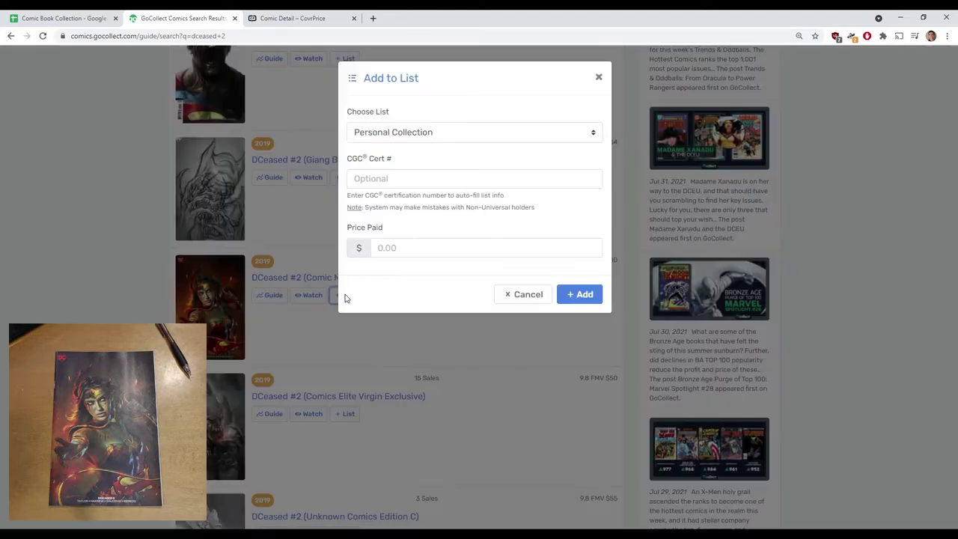
{"action": "left_click", "coordinate": [422, 247]}
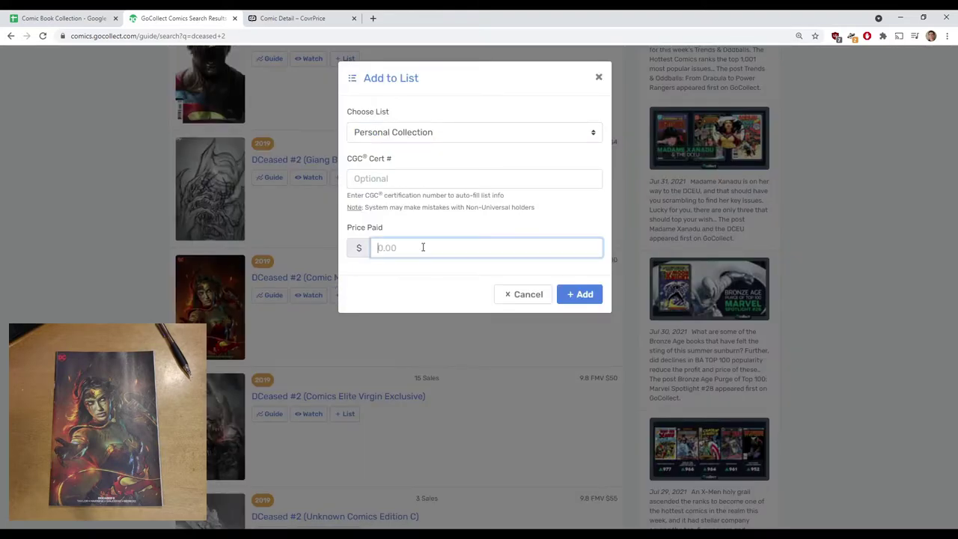
{"action": "left_click", "coordinate": [583, 295]}
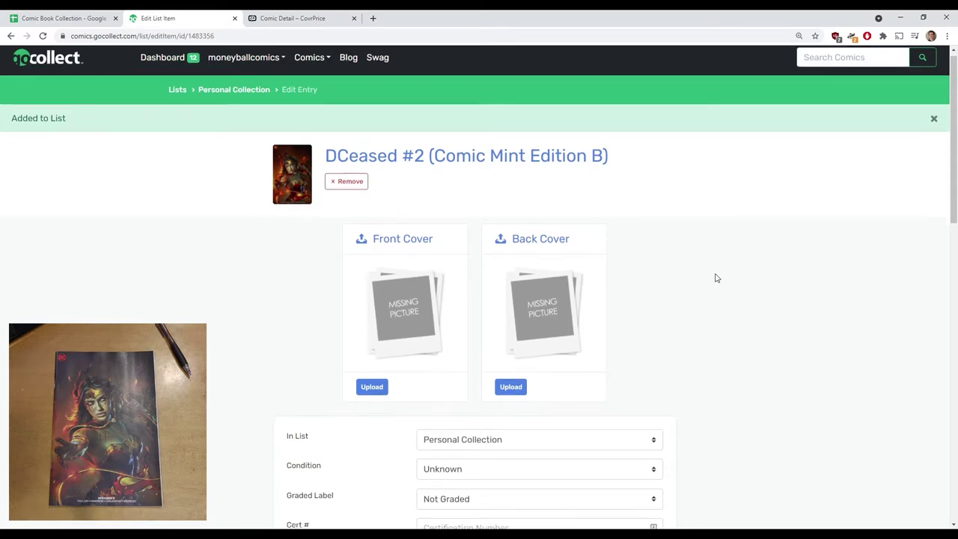
Set the list entry's condition to 9.8 and its graded label to CGC Universal
{"action": "scroll", "coordinate": [716, 276], "scroll_direction": "down", "scroll_amount": 3}
{"action": "left_click", "coordinate": [466, 276]}
{"action": "left_click", "coordinate": [453, 307]}
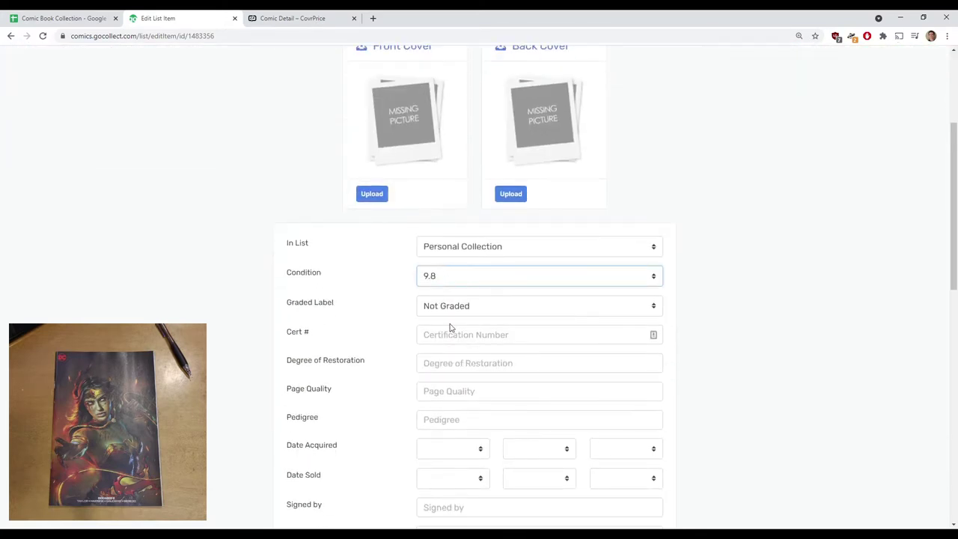
{"action": "left_click", "coordinate": [458, 310]}
{"action": "left_click", "coordinate": [479, 121]}
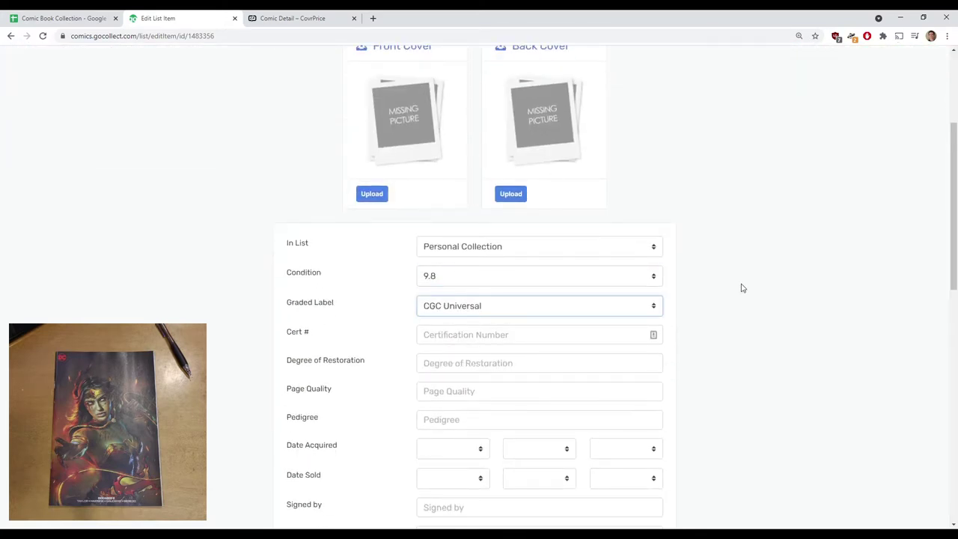
Set the entry's date acquired to 06/14/2021, checking the purchase date in the collection spreadsheet
{"action": "scroll", "coordinate": [742, 287], "scroll_direction": "down", "scroll_amount": 3}
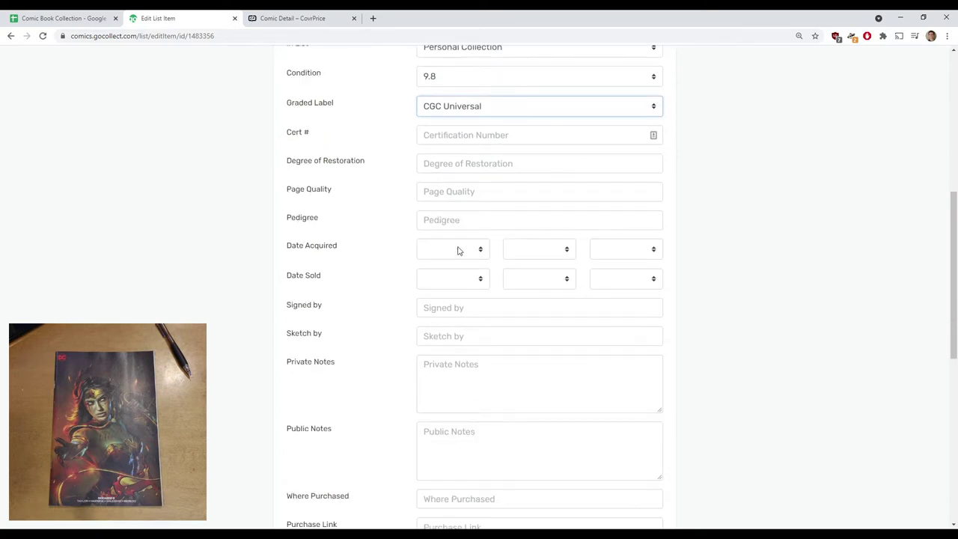
{"action": "left_click", "coordinate": [458, 250]}
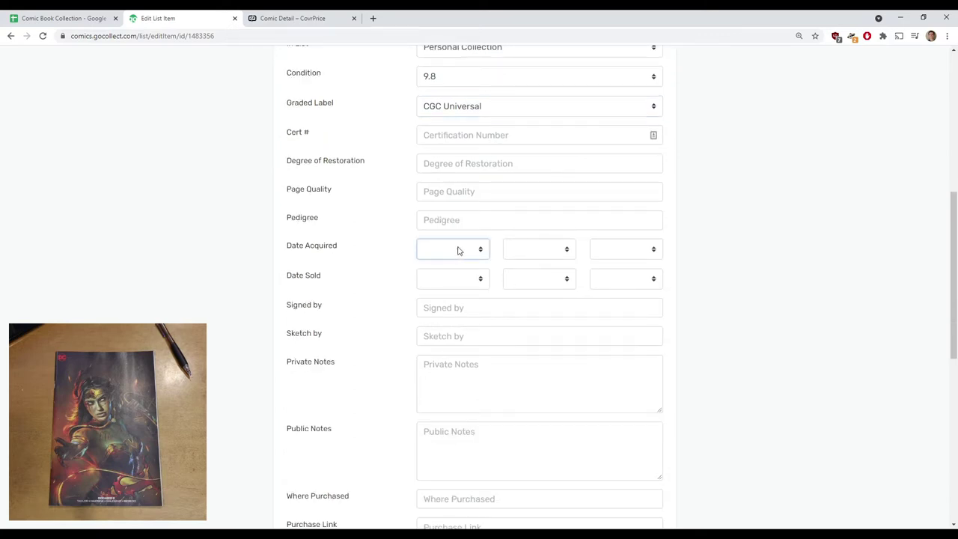
{"action": "type", "text": "06"}
{"action": "left_click", "coordinate": [546, 248]}
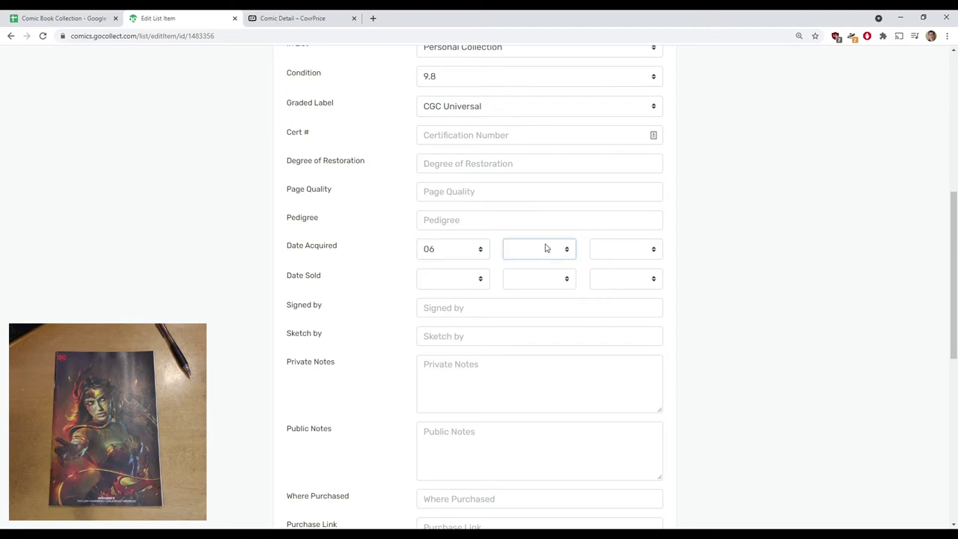
{"action": "type", "text": "14"}
{"action": "left_click", "coordinate": [84, 19]}
{"action": "left_click", "coordinate": [166, 20]}
{"action": "left_click", "coordinate": [627, 254]}
{"action": "type", "text": "2021"}
Enter Mutant Beaver Comics as the place of purchase and save the entry
{"action": "scroll", "coordinate": [712, 326], "scroll_direction": "down", "scroll_amount": 2}
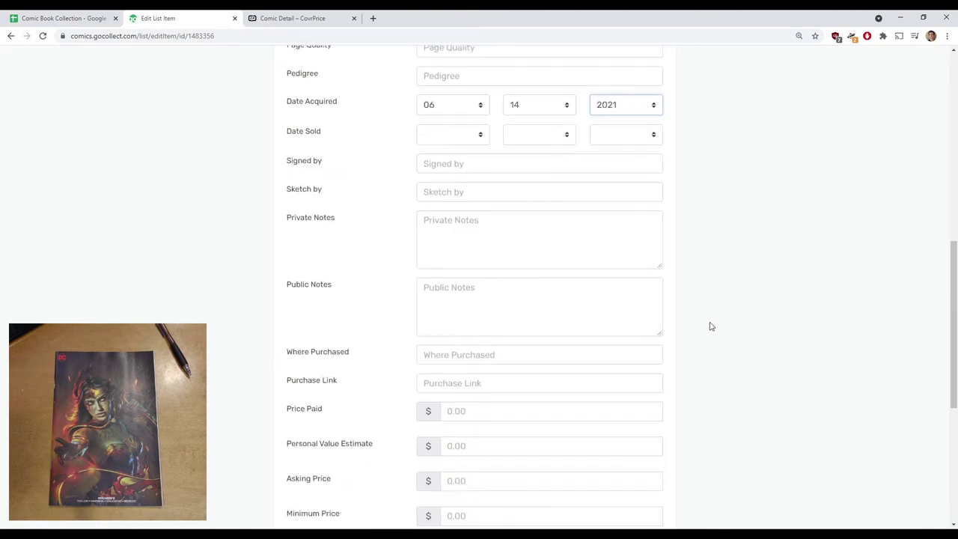
{"action": "left_click", "coordinate": [505, 352]}
{"action": "type", "text": "Mutant B"}
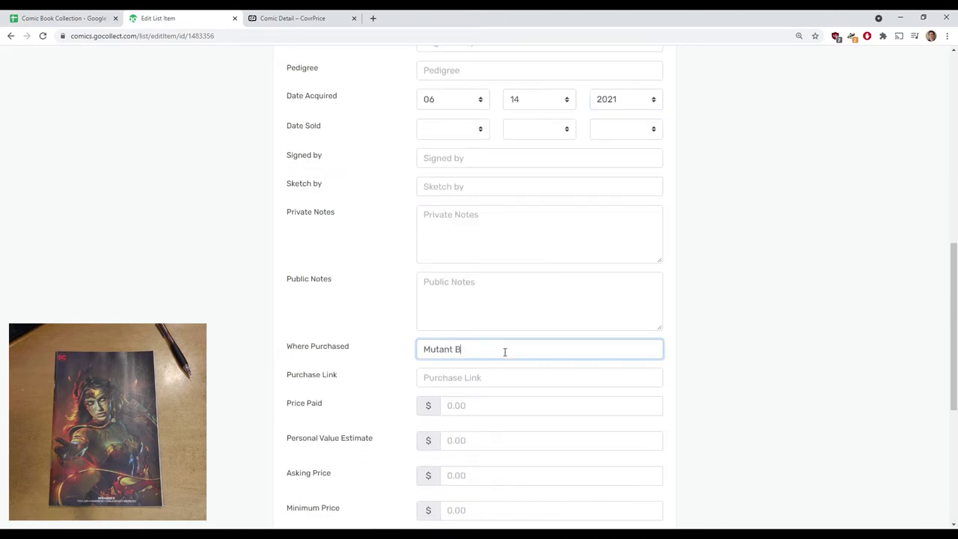
{"action": "type", "text": "eaver Comics"}
{"action": "scroll", "coordinate": [788, 381], "scroll_direction": "down", "scroll_amount": 4}
{"action": "left_click", "coordinate": [306, 405]}
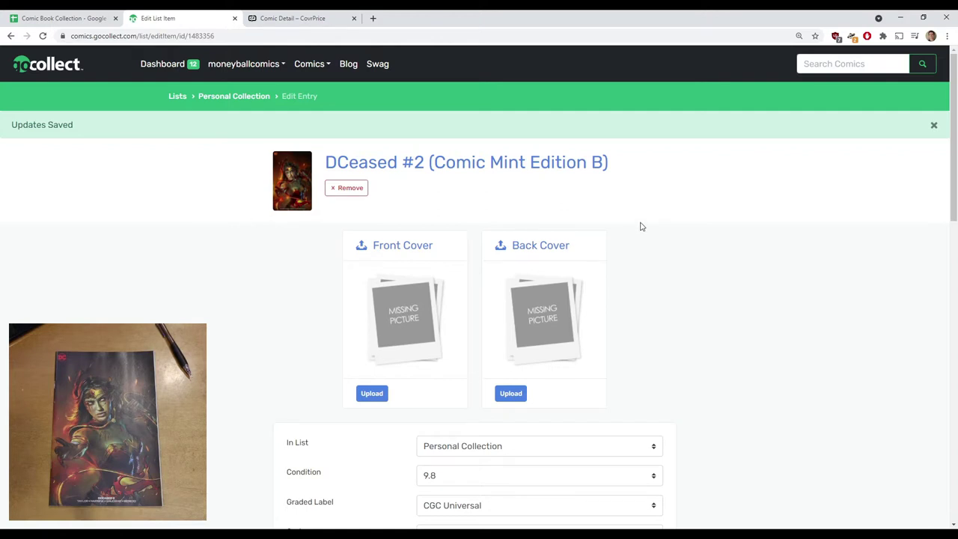
Open the guide page for DCeased #2 (Comic Mint Edition B) and view its sale history beside the CGC census
{"action": "left_click", "coordinate": [443, 171]}
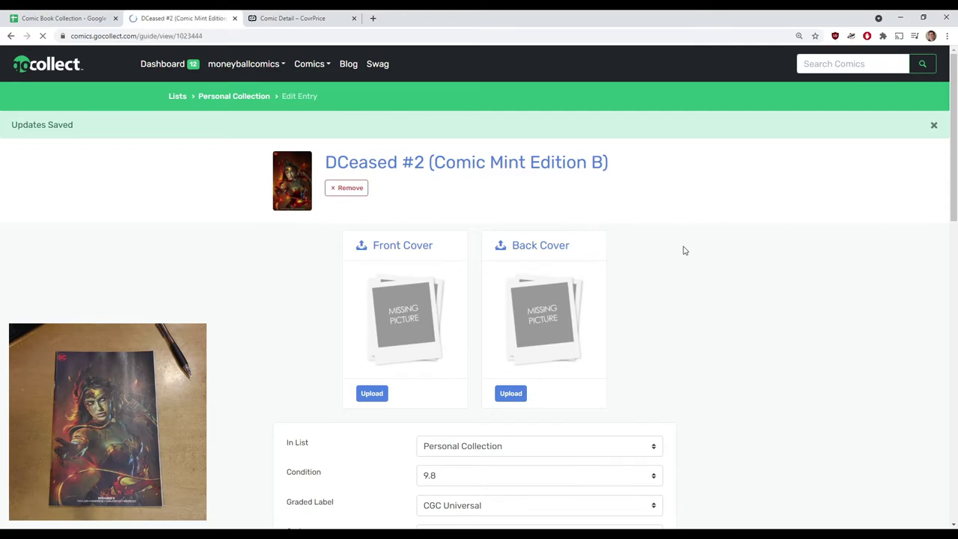
{"action": "left_click", "coordinate": [294, 386]}
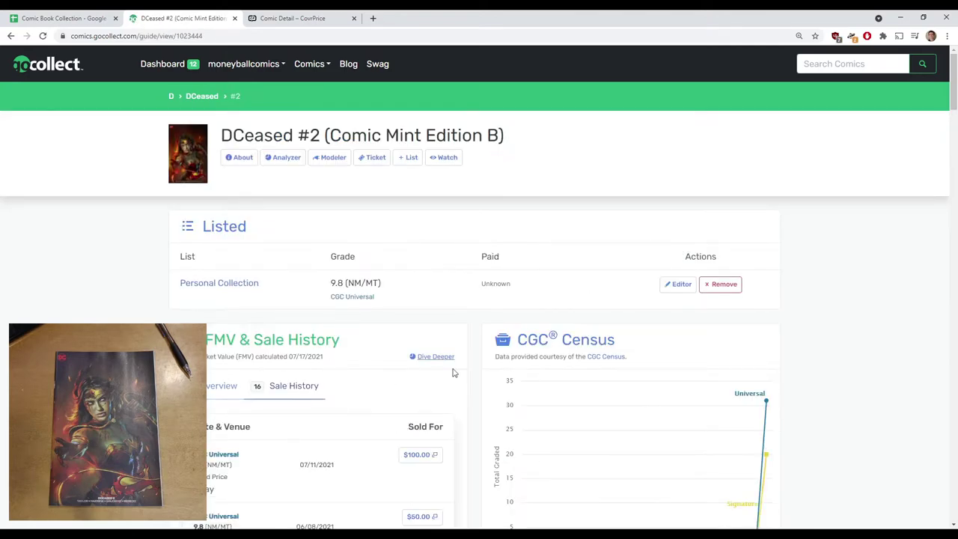
{"action": "scroll", "coordinate": [327, 290], "scroll_direction": "down", "scroll_amount": 3}
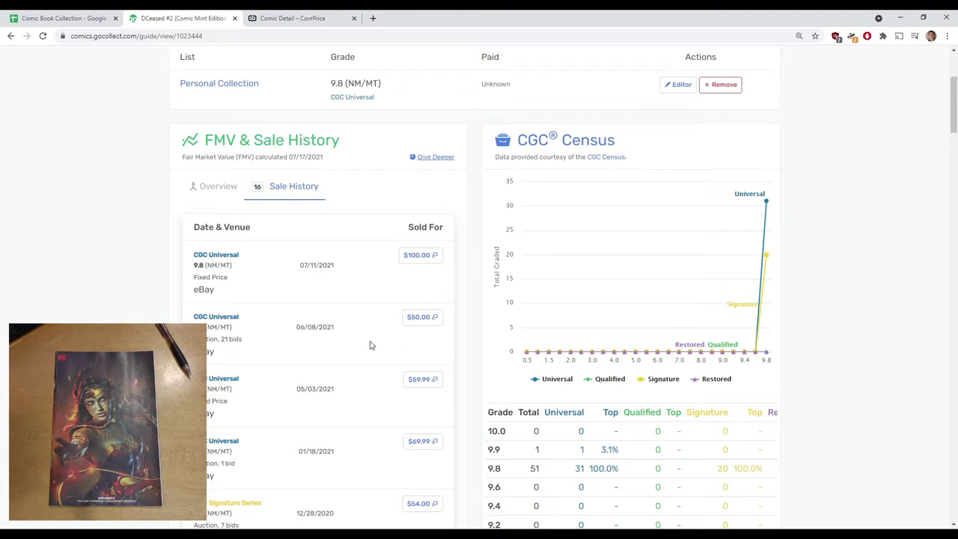
Examine the details and photo of the 07/11/2021 CGC Universal 9.8 sale, and close them
{"action": "left_click", "coordinate": [413, 256]}
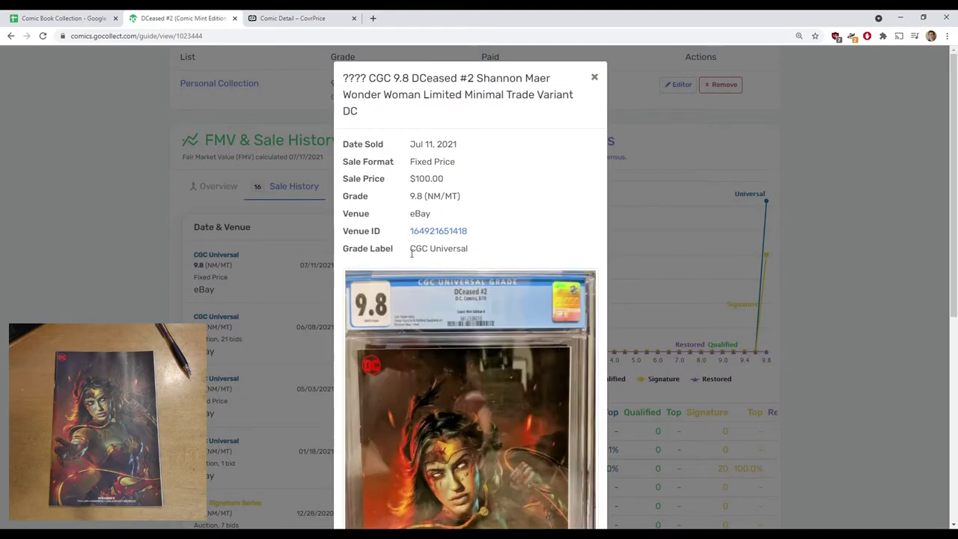
{"action": "scroll", "coordinate": [541, 264], "scroll_direction": "down", "scroll_amount": 2}
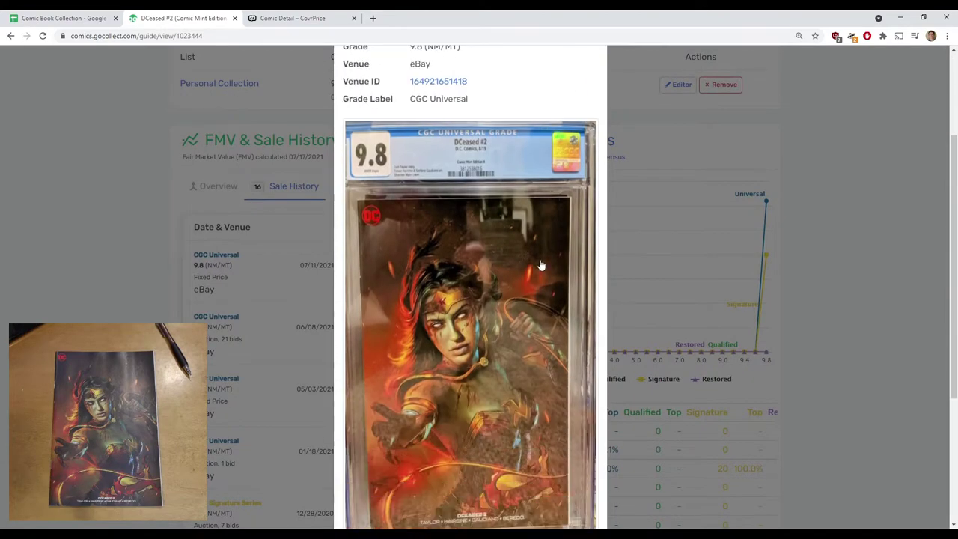
{"action": "scroll", "coordinate": [541, 265], "scroll_direction": "down", "scroll_amount": 1}
{"action": "scroll", "coordinate": [541, 265], "scroll_direction": "up", "scroll_amount": 2}
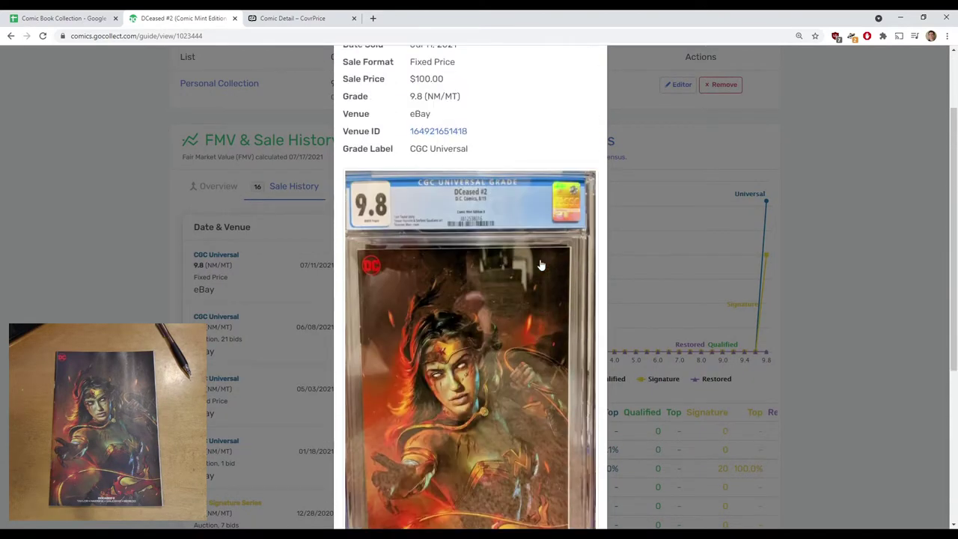
{"action": "scroll", "coordinate": [541, 265], "scroll_direction": "up", "scroll_amount": 1}
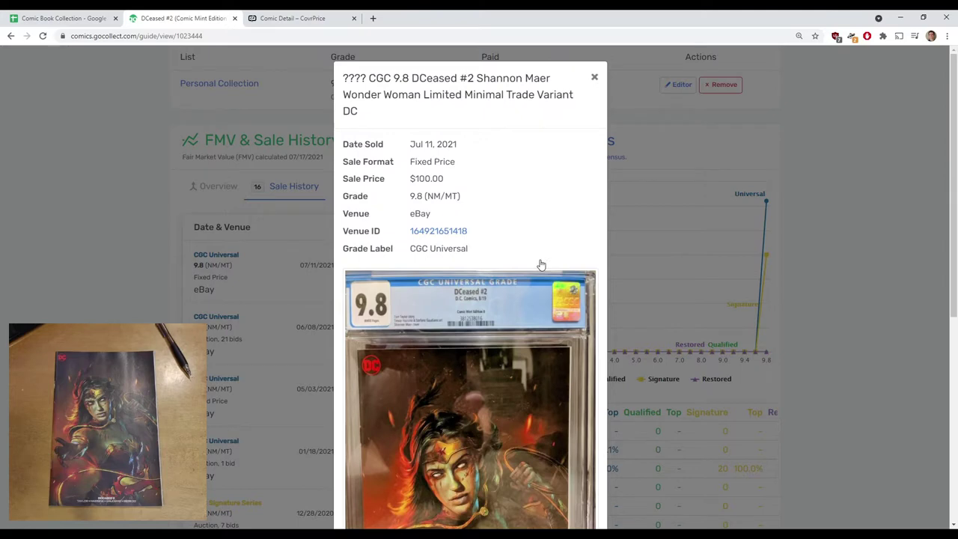
{"action": "left_click", "coordinate": [595, 78]}
Switch to CovrPrice and search for the comic title "dceased" with issue number 2
{"action": "left_click", "coordinate": [307, 18]}
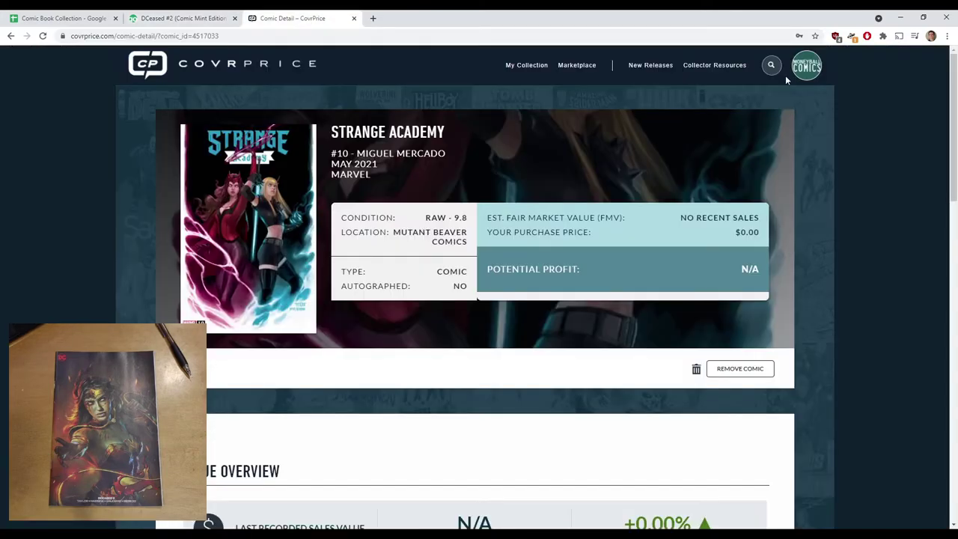
{"action": "left_click", "coordinate": [775, 65]}
{"action": "left_click", "coordinate": [438, 121]}
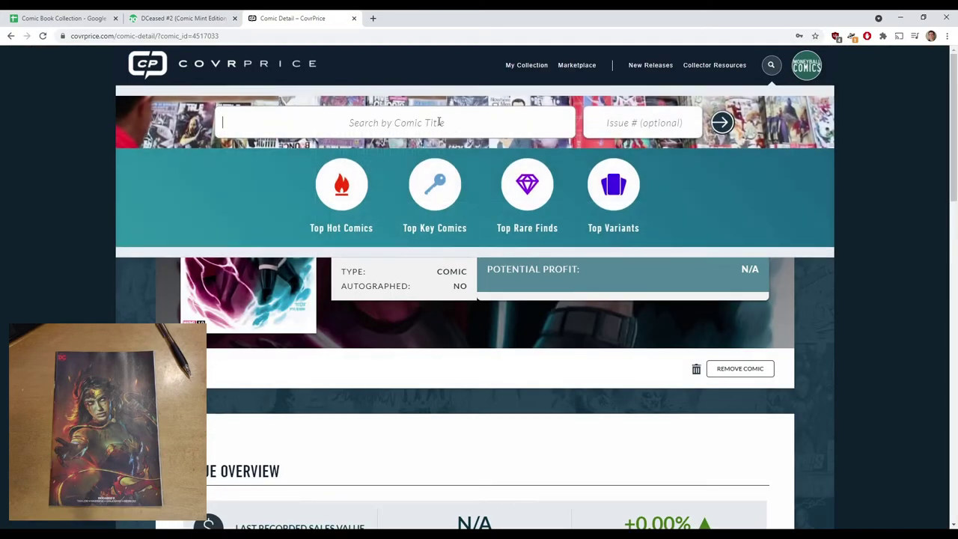
{"action": "type", "text": "dceased"}
{"action": "key", "text": "Tab"}
{"action": "type", "text": "2"}
{"action": "key", "text": "Return"}
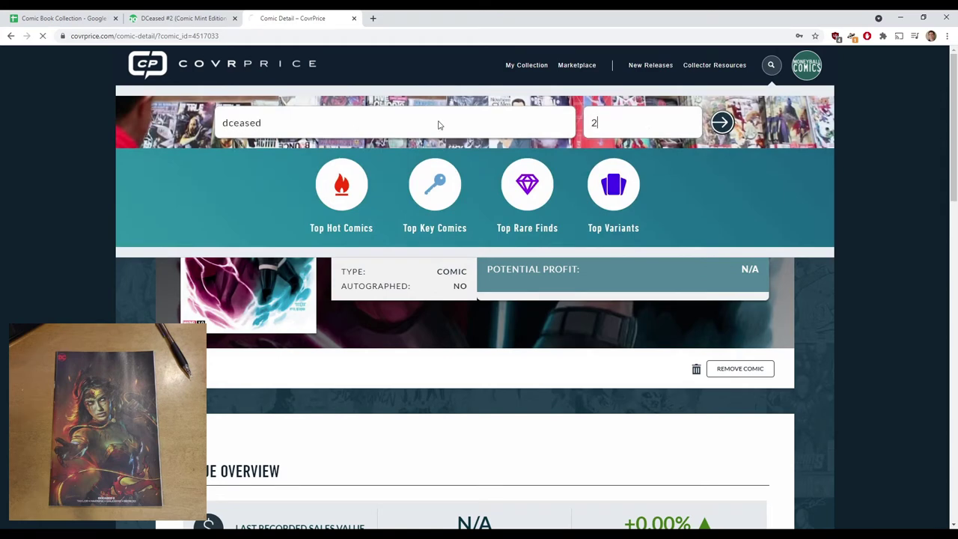
Open the variants of the regular DCeased #2 from June 2019 and enlarge the page to compare the Comic Mint Maer covers
{"action": "scroll", "coordinate": [499, 379], "scroll_direction": "down", "scroll_amount": 2}
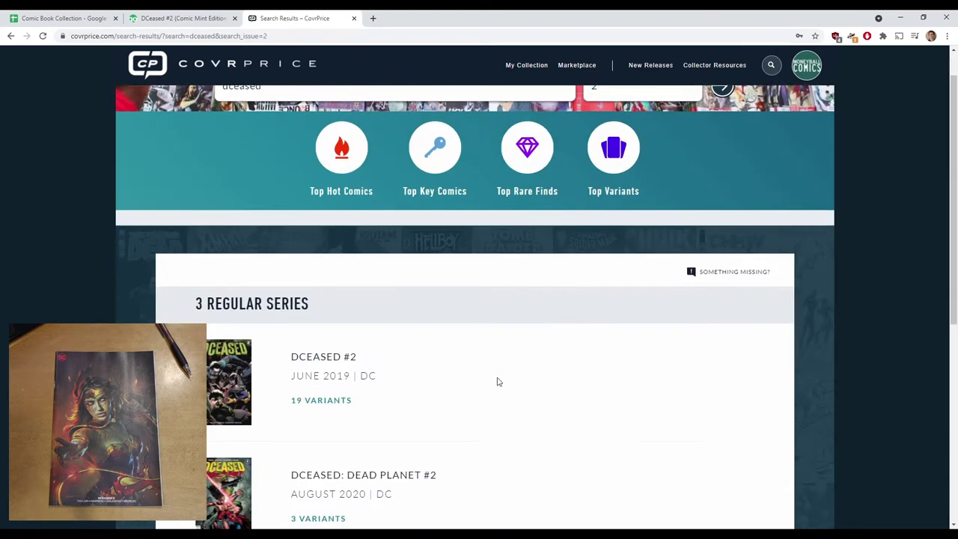
{"action": "left_click", "coordinate": [333, 342]}
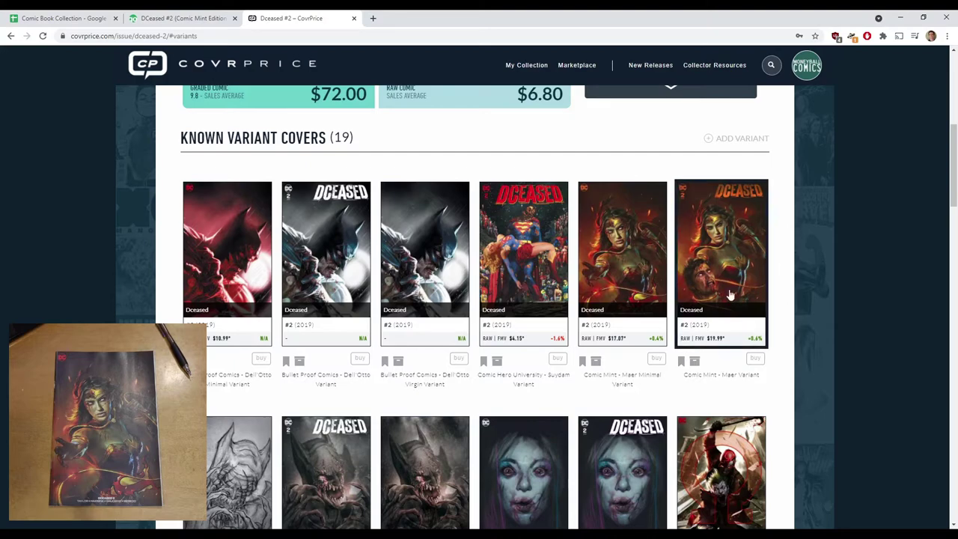
{"action": "key", "text": "ctrl+plus"}
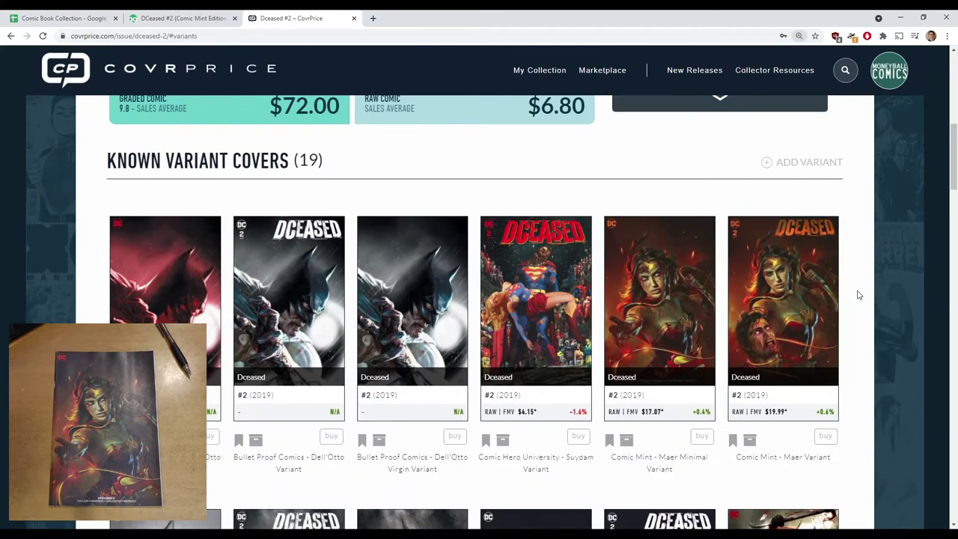
Open the Comic Mint - Maer Minimal Variant and add it to the collection as one raw copy graded 9.8 - Near Mint / Mint
{"action": "key", "text": "ctrl+plus"}
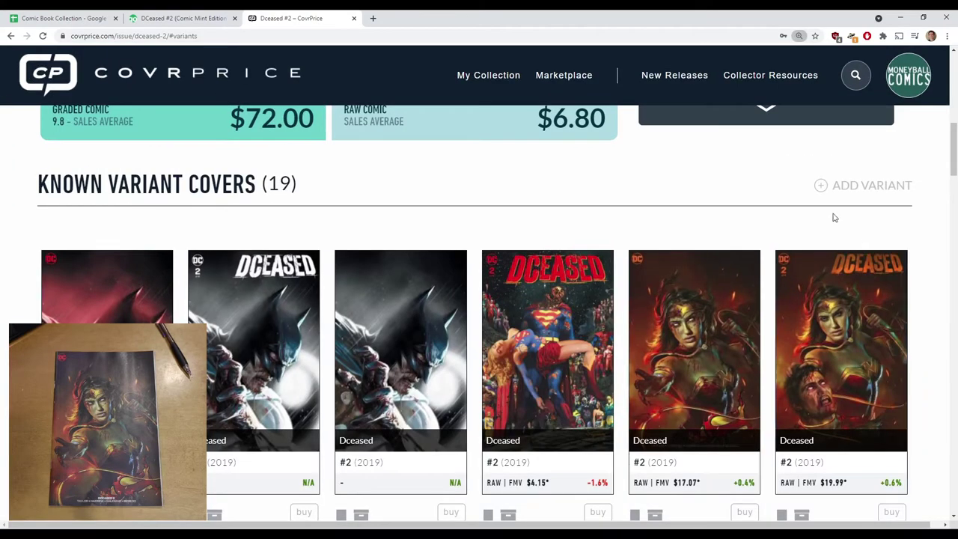
{"action": "scroll", "coordinate": [833, 216], "scroll_direction": "down", "scroll_amount": 2}
{"action": "scroll", "coordinate": [842, 360], "scroll_direction": "up", "scroll_amount": 1}
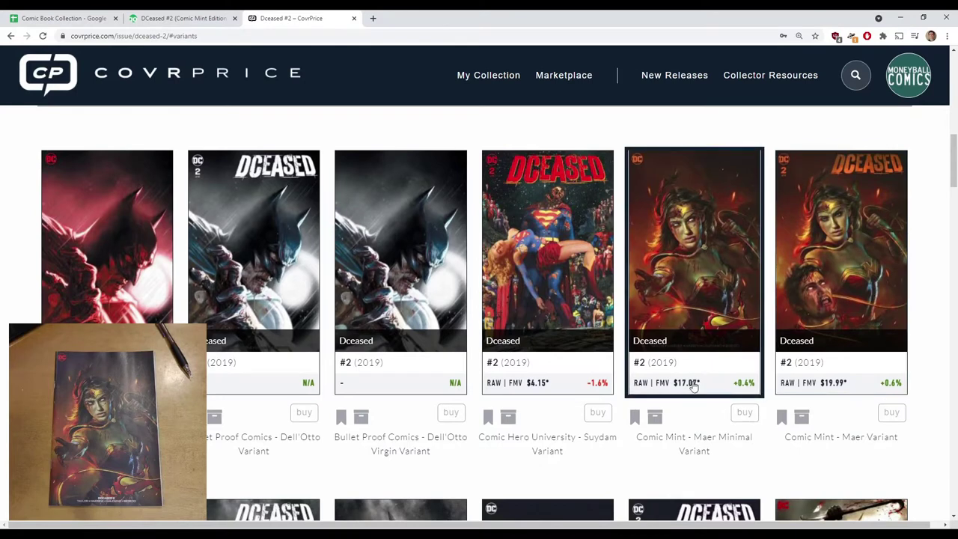
{"action": "left_click", "coordinate": [694, 271]}
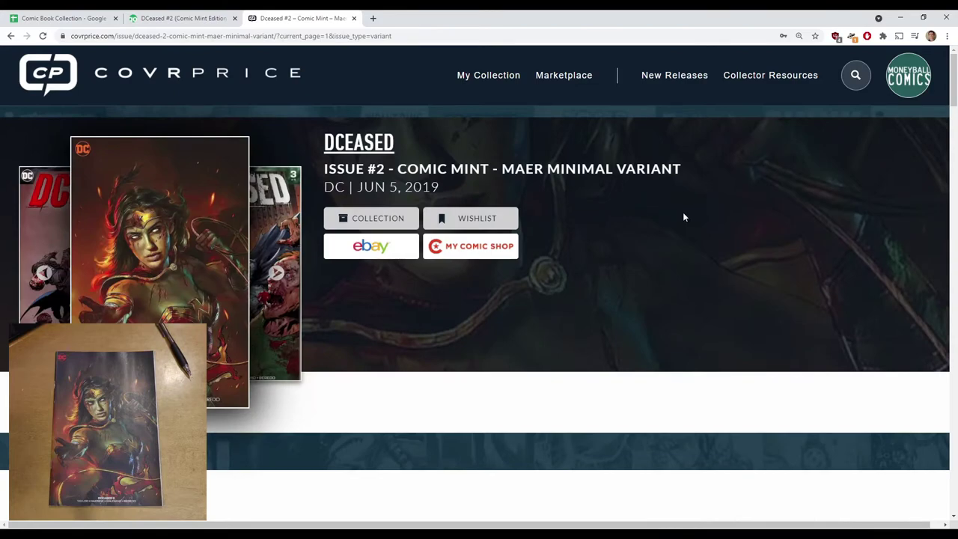
{"action": "left_click", "coordinate": [395, 218]}
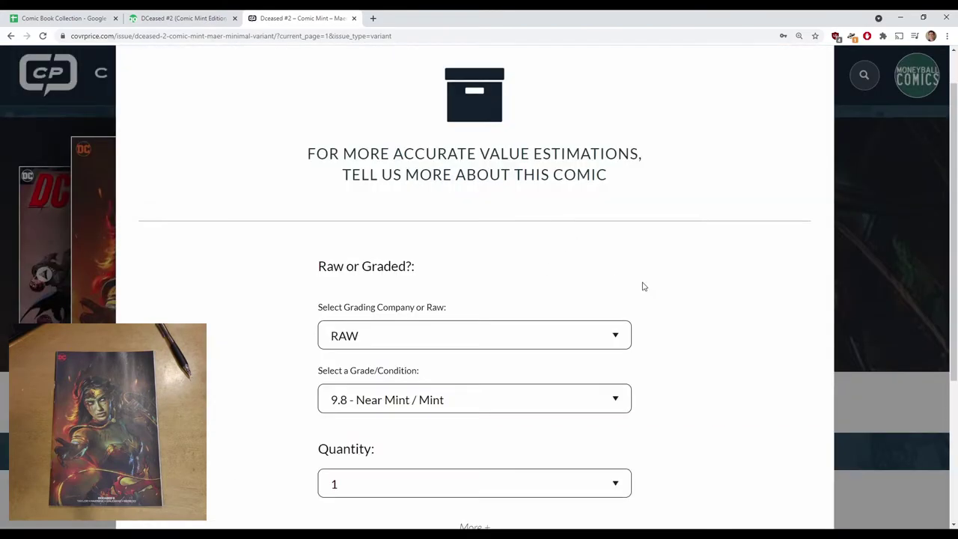
{"action": "scroll", "coordinate": [649, 293], "scroll_direction": "down", "scroll_amount": 2}
{"action": "left_click", "coordinate": [482, 482]}
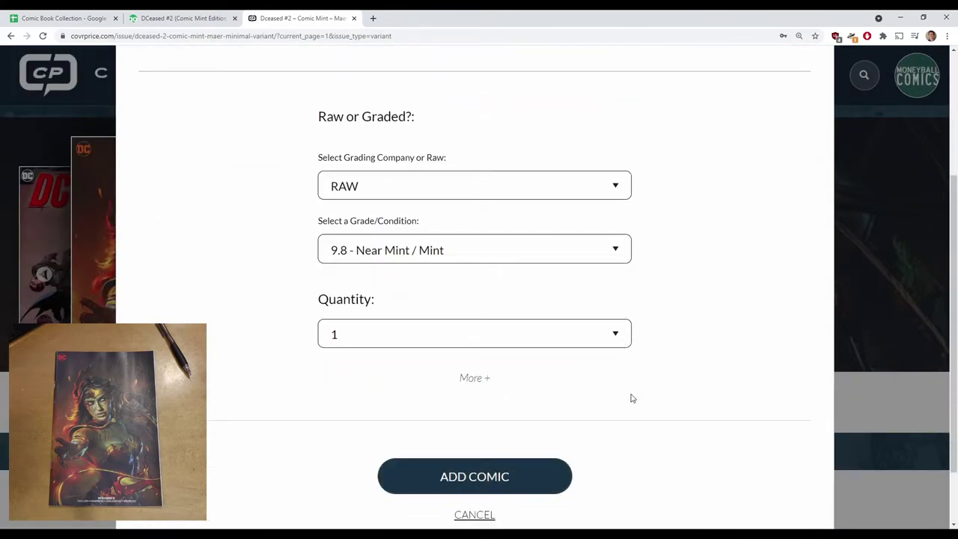
Open the owned copy of the DCeased #2 Maer Minimal variant, view its value overview and go to its comic details
{"action": "left_click", "coordinate": [908, 401]}
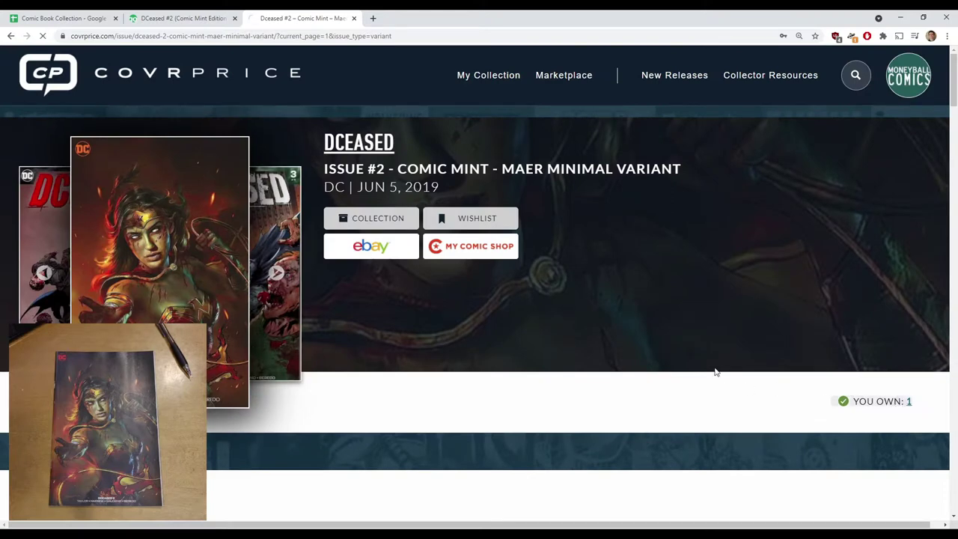
{"action": "scroll", "coordinate": [530, 331], "scroll_direction": "down", "scroll_amount": 4}
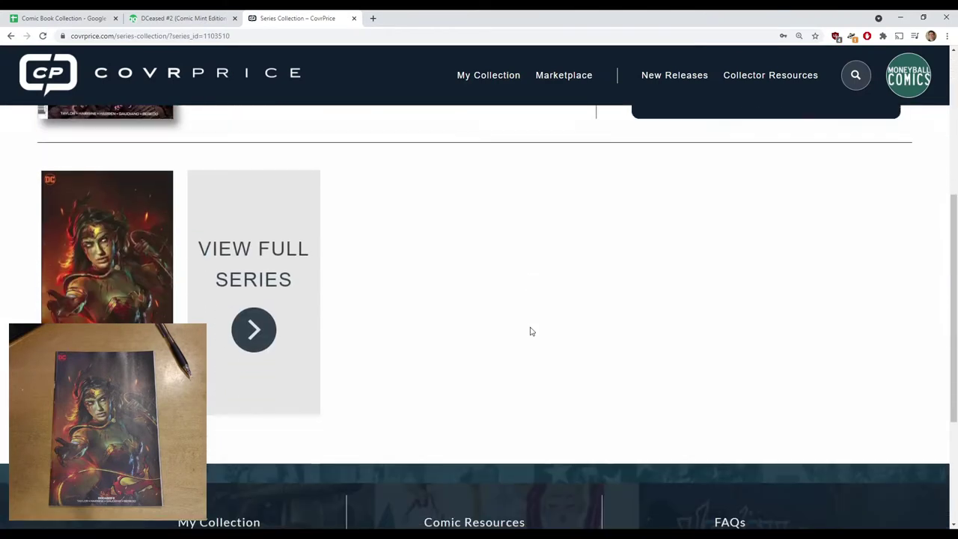
{"action": "left_click", "coordinate": [124, 273]}
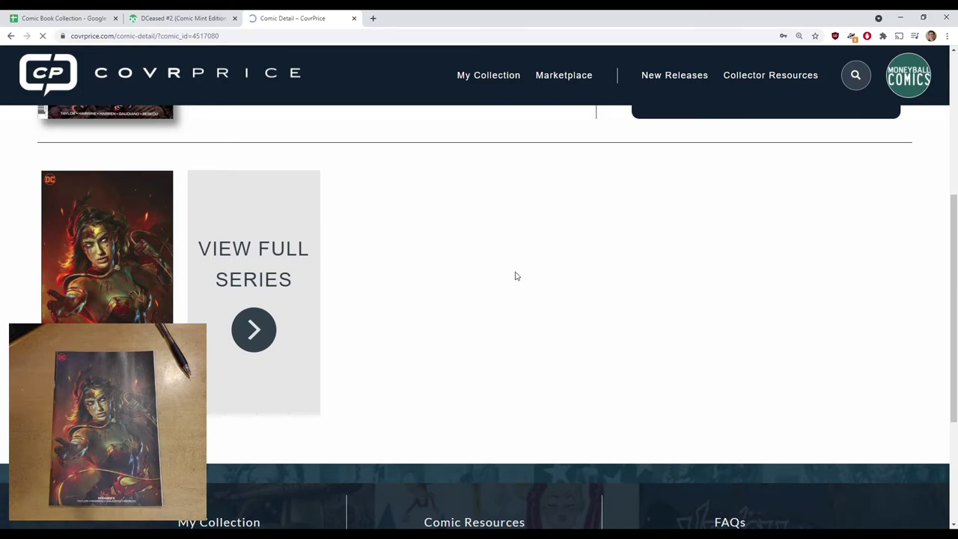
{"action": "scroll", "coordinate": [672, 265], "scroll_direction": "down", "scroll_amount": 2}
{"action": "scroll", "coordinate": [671, 268], "scroll_direction": "down", "scroll_amount": 12}
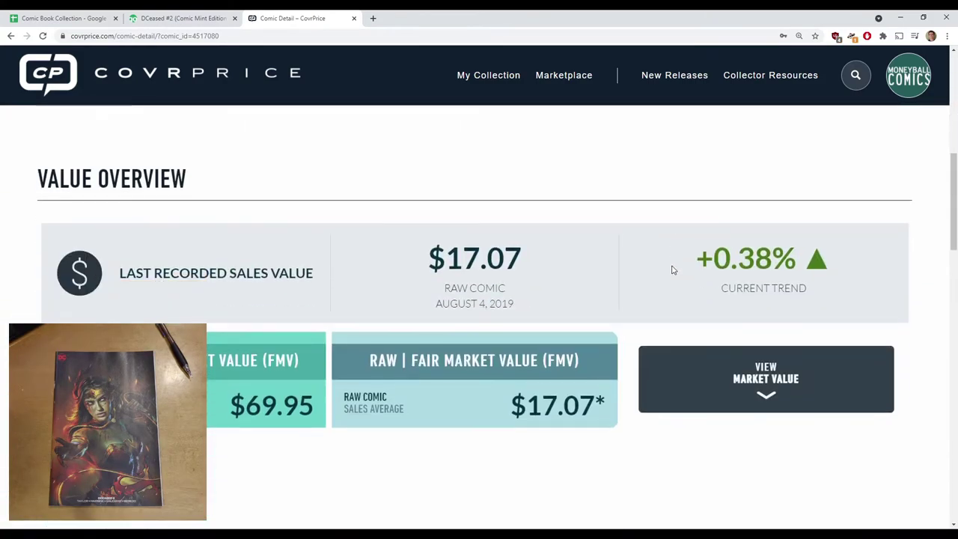
{"action": "scroll", "coordinate": [672, 269], "scroll_direction": "down", "scroll_amount": 3}
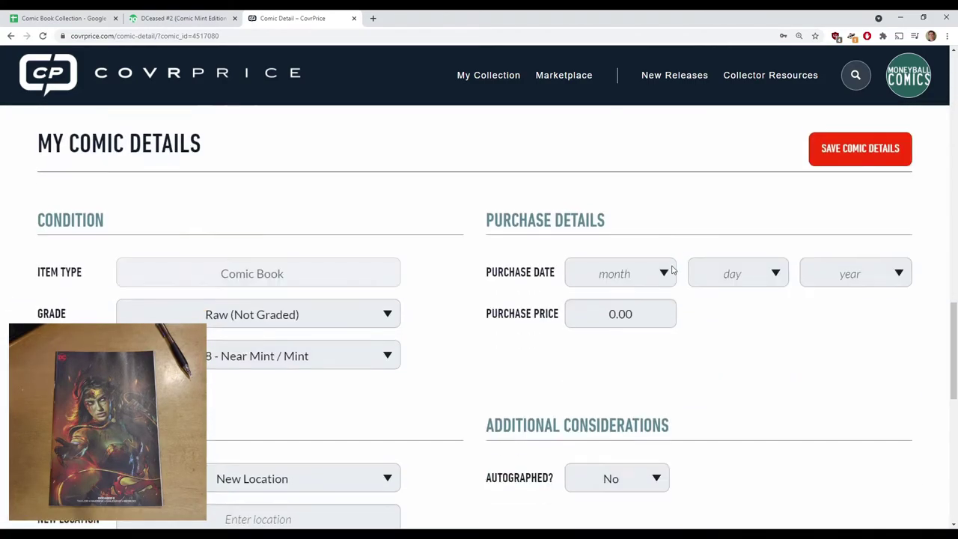
Set the purchase date of the DCeased #2 copy to 06/14/2021
{"action": "left_click", "coordinate": [614, 272]}
{"action": "left_click", "coordinate": [596, 383]}
{"action": "left_click", "coordinate": [737, 277]}
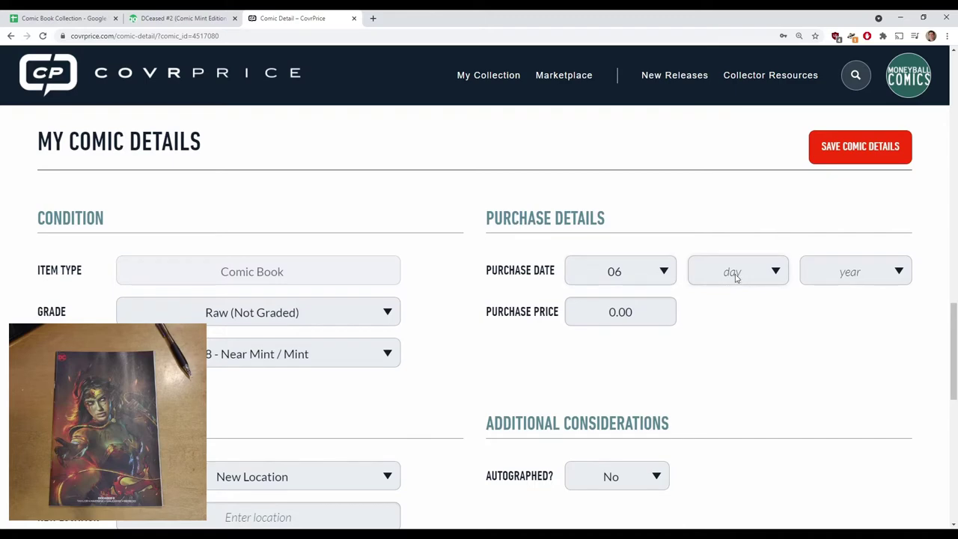
{"action": "left_click", "coordinate": [728, 217]}
{"action": "left_click", "coordinate": [841, 269]}
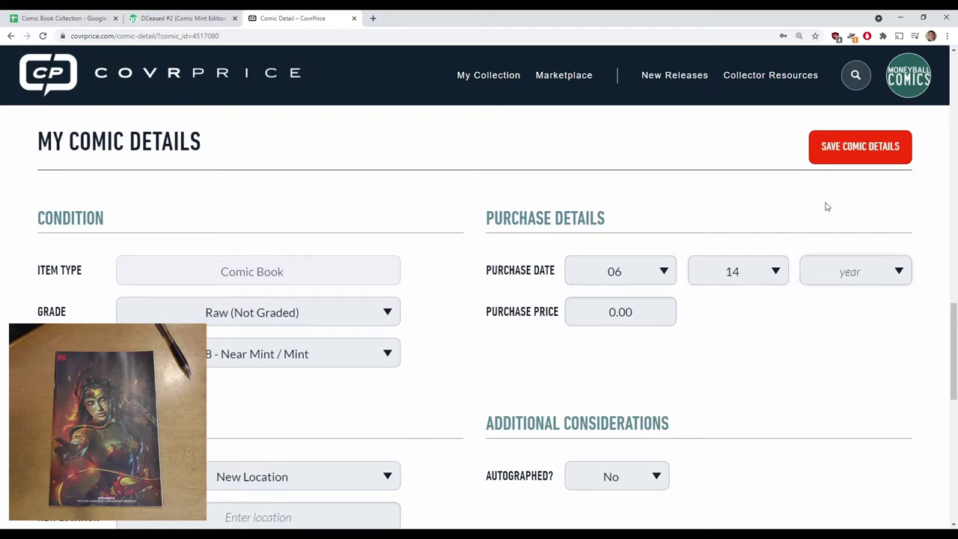
{"action": "left_click", "coordinate": [829, 33]}
Set the copy's location to Mutant Beaver Comics and save the comic details
{"action": "left_click", "coordinate": [658, 309]}
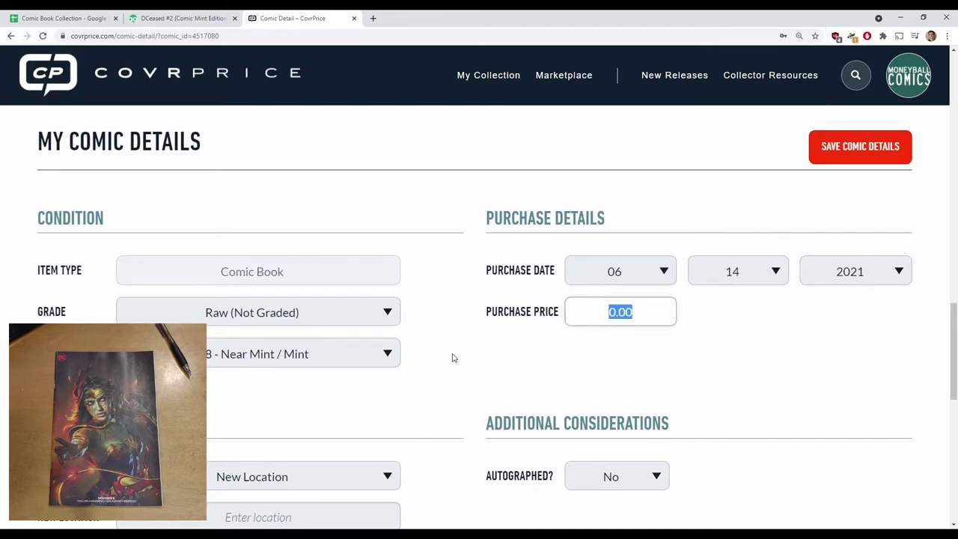
{"action": "left_click", "coordinate": [452, 357]}
{"action": "scroll", "coordinate": [451, 357], "scroll_direction": "down", "scroll_amount": 2}
{"action": "left_click", "coordinate": [371, 333]}
{"action": "key", "text": "Down"}
{"action": "key", "text": "Down"}
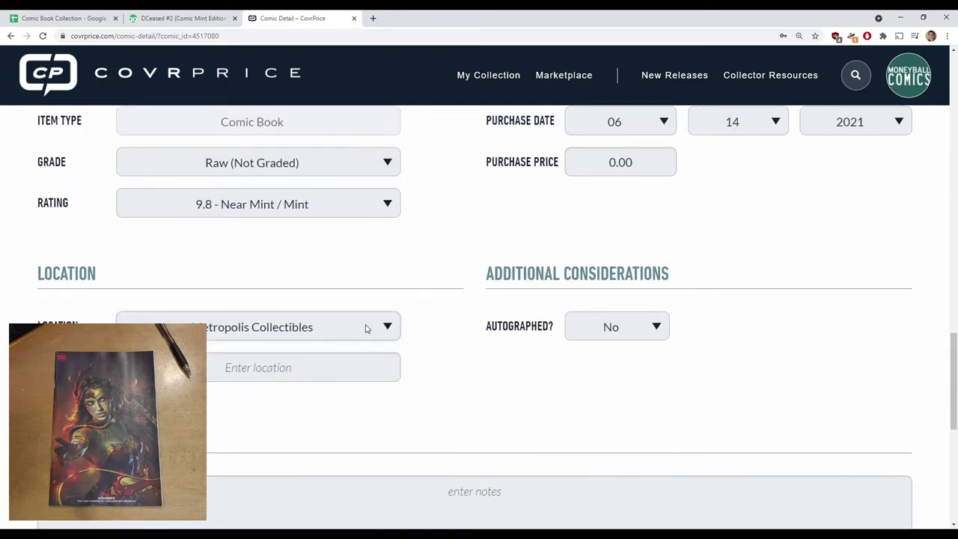
{"action": "key", "text": "Down"}
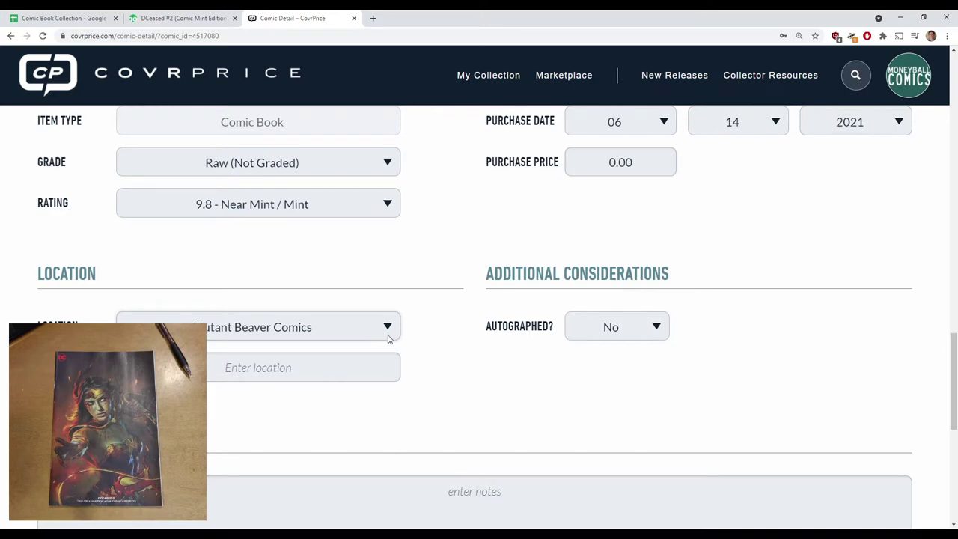
{"action": "key", "text": "Tab"}
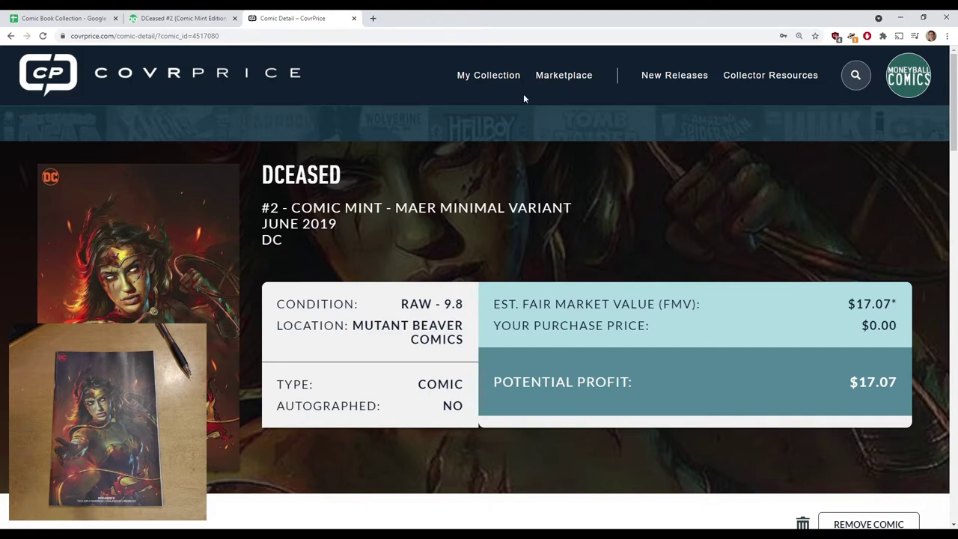
Copy the title "DCeased #2 (Comic Mint Edition B)" from GoCollect and replace the item in cell C5250 of the collection spreadsheet with it
{"action": "left_click", "coordinate": [221, 18]}
{"action": "scroll", "coordinate": [594, 207], "scroll_direction": "up", "scroll_amount": 5}
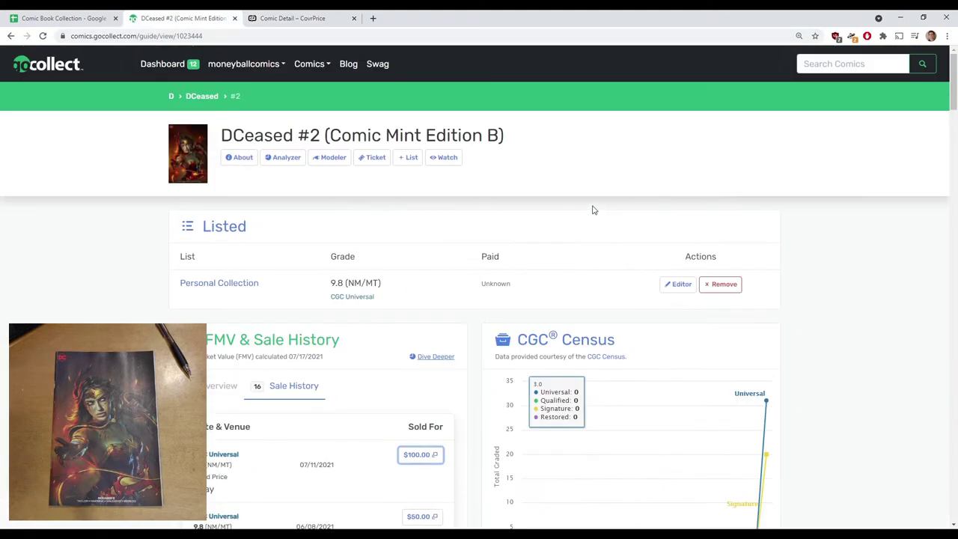
{"action": "left_click_drag", "start_coordinate": [524, 98], "coordinate": [219, 85]}
{"action": "key", "text": "ctrl+c"}
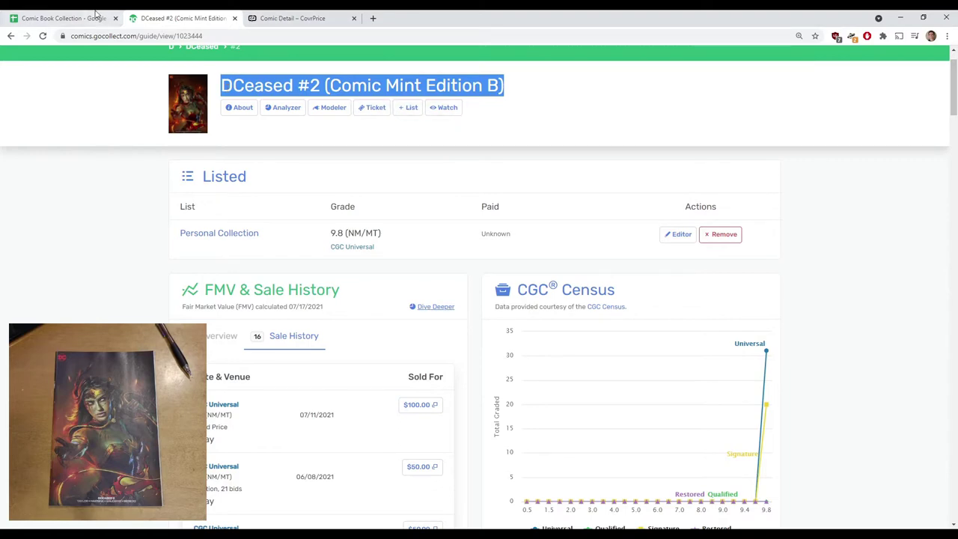
{"action": "left_click", "coordinate": [67, 19]}
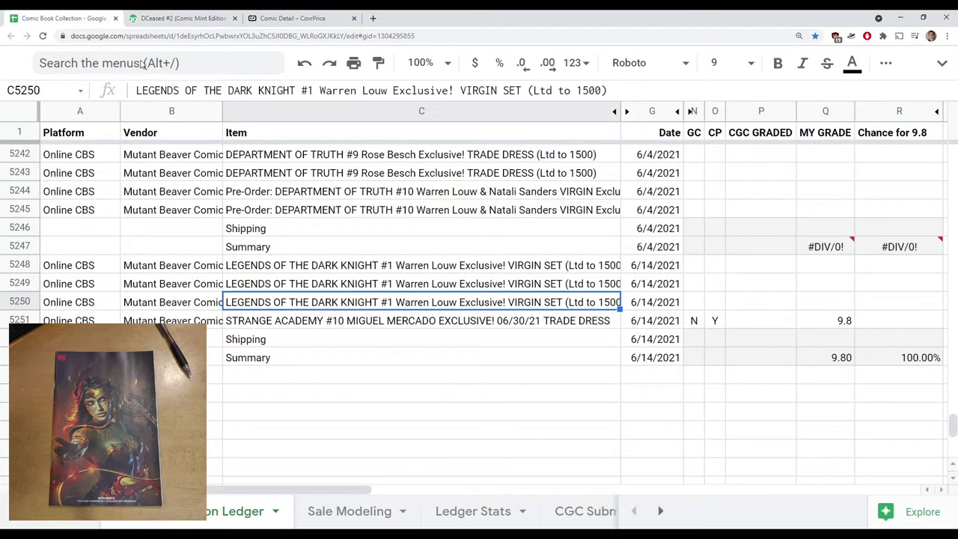
{"action": "left_click", "coordinate": [315, 91]}
{"action": "key", "text": "ctrl+a"}
{"action": "key", "text": "ctrl+v"}
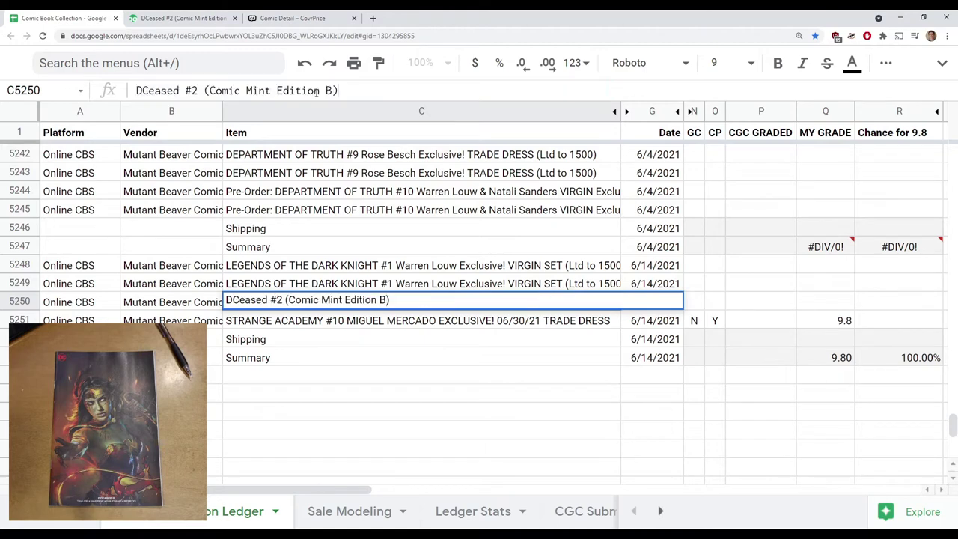
{"action": "key", "text": "Return"}
Fill in row 5250 with Y under GC, Y under CP and 9.8 under MY GRADE
{"action": "key", "text": "Up"}
{"action": "key", "text": "Right"}
{"action": "key", "text": "Right"}
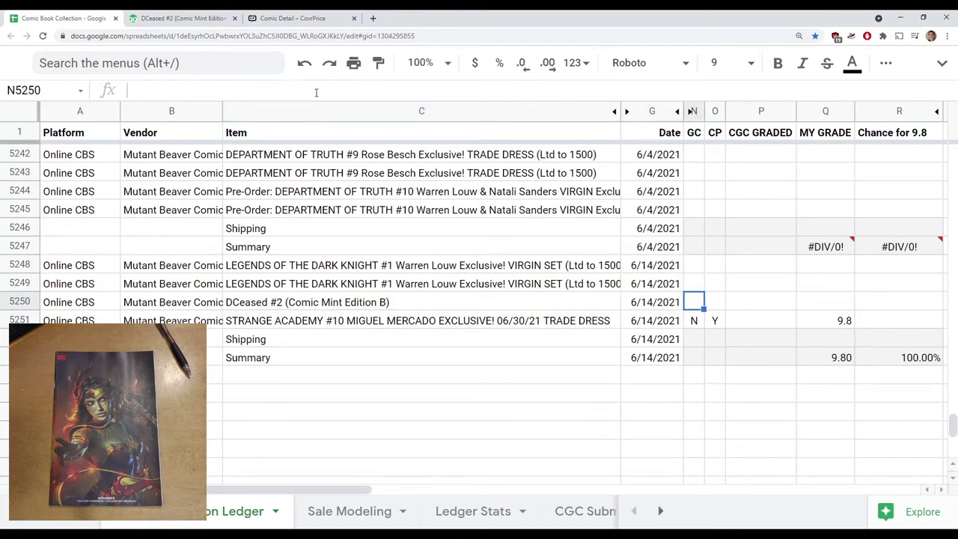
{"action": "type", "text": "Y"}
{"action": "key", "text": "Tab"}
{"action": "type", "text": "Y"}
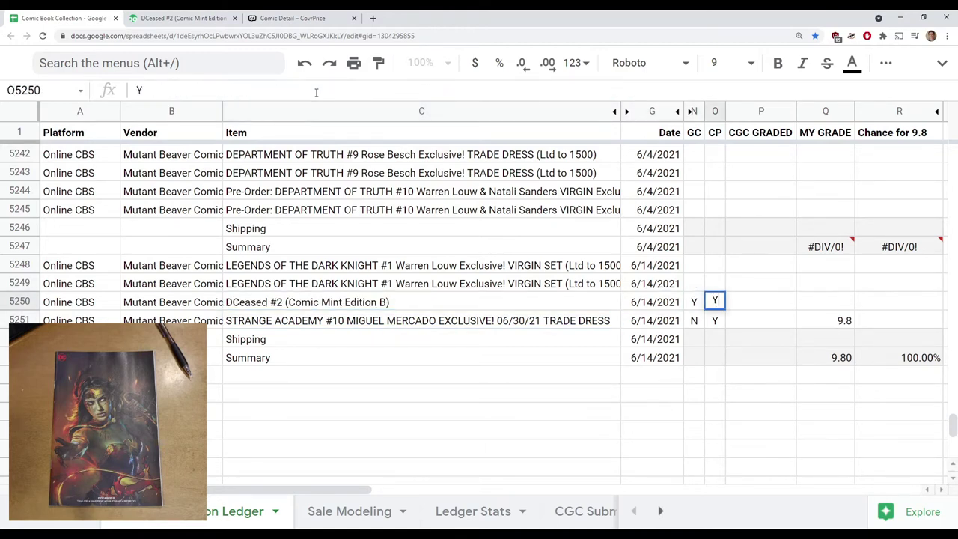
{"action": "key", "text": "Tab"}
{"action": "key", "text": "Tab"}
{"action": "type", "text": "9.8"}
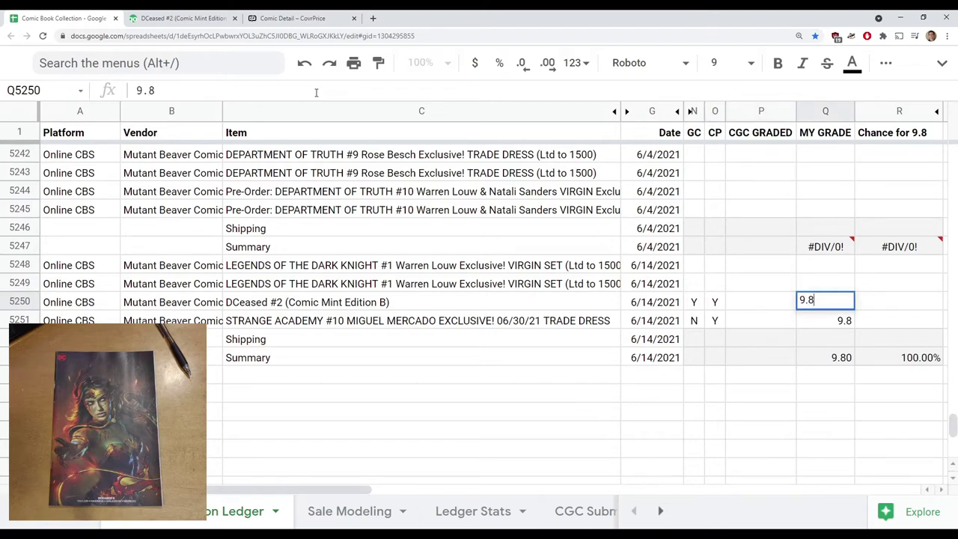
{"action": "key", "text": "Return"}
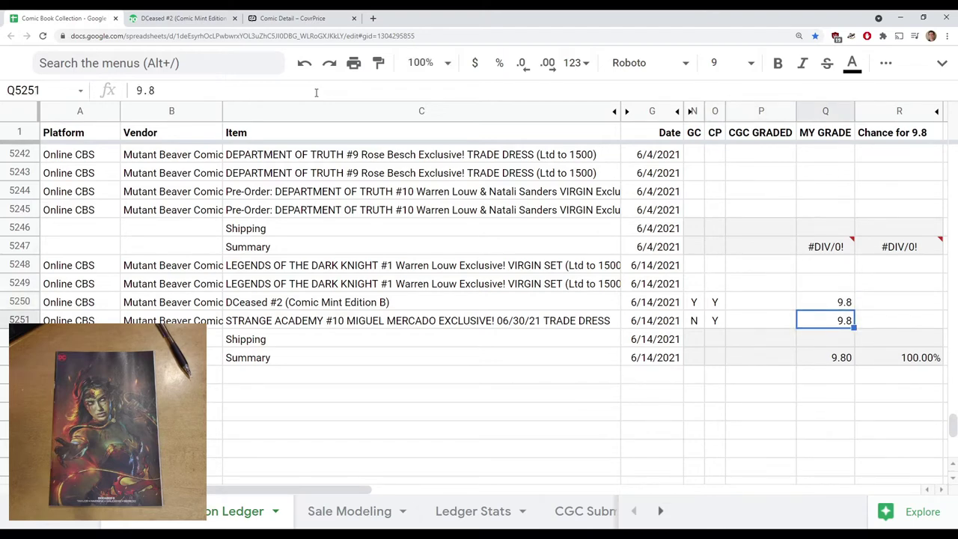
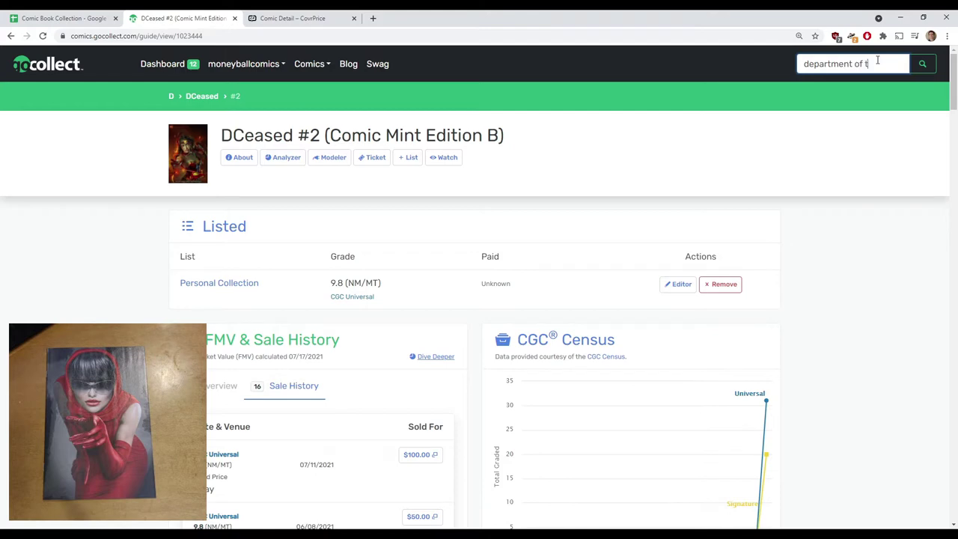
Search GoCollect for "department of truth 10" and look through the results for the matching cover
{"action": "type", "text": "10"}
{"action": "key", "text": "Return"}
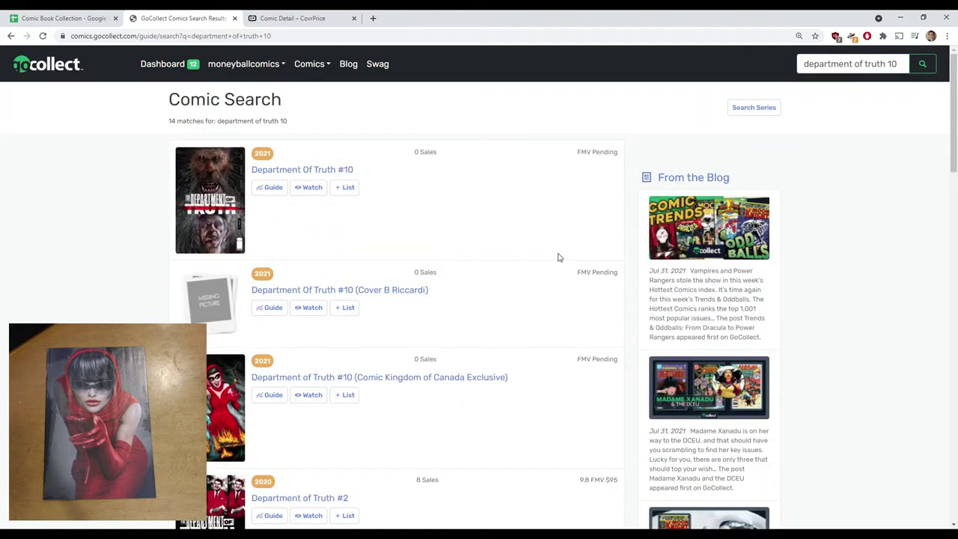
{"action": "scroll", "coordinate": [558, 257], "scroll_direction": "down", "scroll_amount": 3}
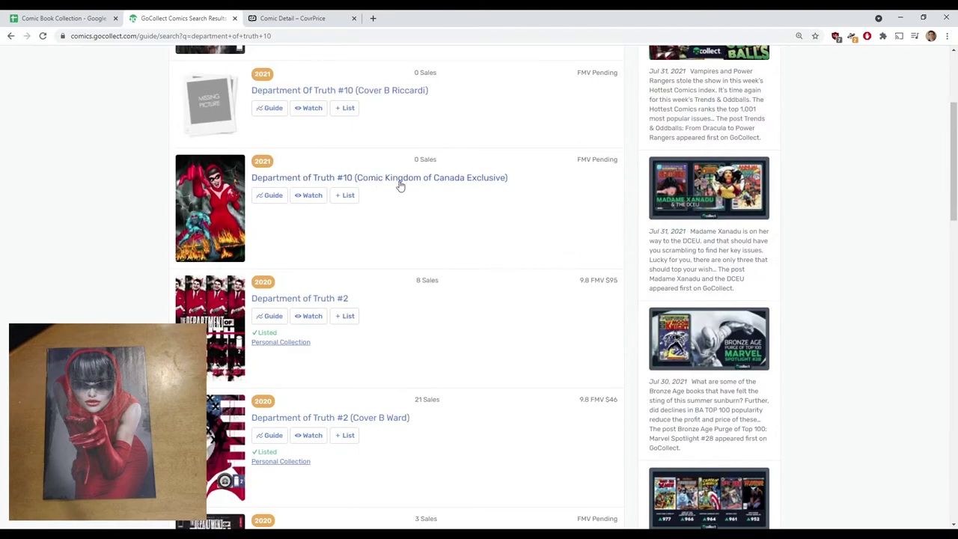
{"action": "scroll", "coordinate": [527, 243], "scroll_direction": "down", "scroll_amount": 3}
{"action": "scroll", "coordinate": [527, 243], "scroll_direction": "down", "scroll_amount": 12}
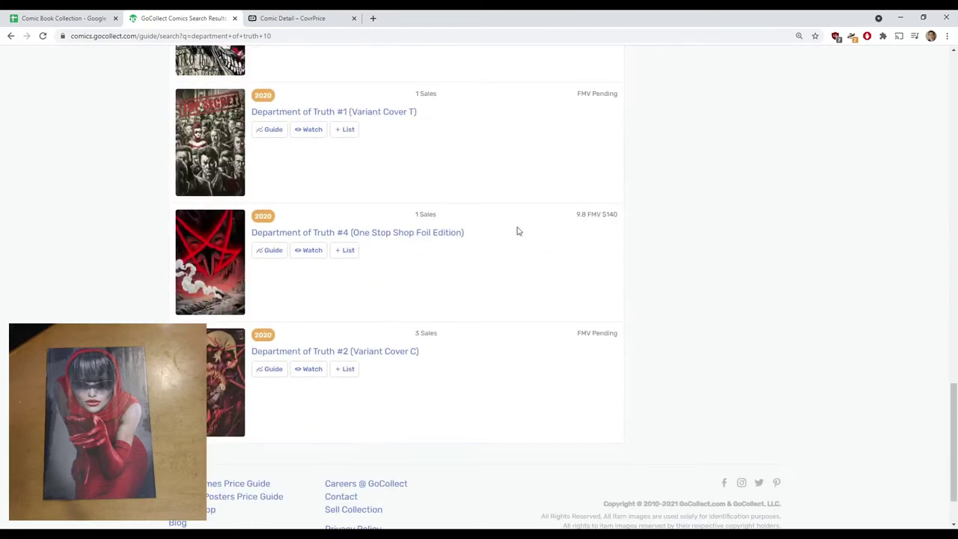
Switch to CovrPrice and search for the comic title "department of truth" with issue number 10
{"action": "left_click", "coordinate": [303, 21]}
{"action": "left_click", "coordinate": [856, 75]}
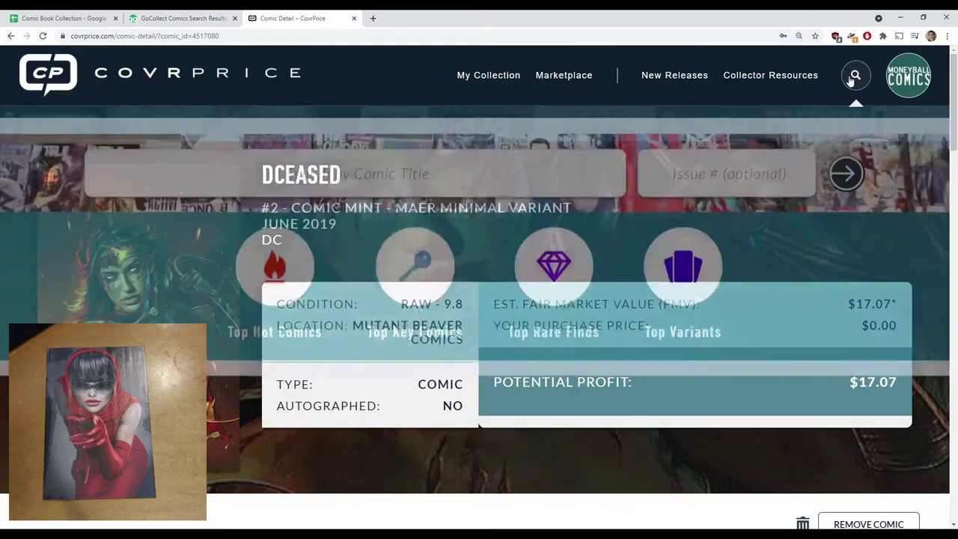
{"action": "left_click", "coordinate": [415, 163]}
{"action": "type", "text": "department"}
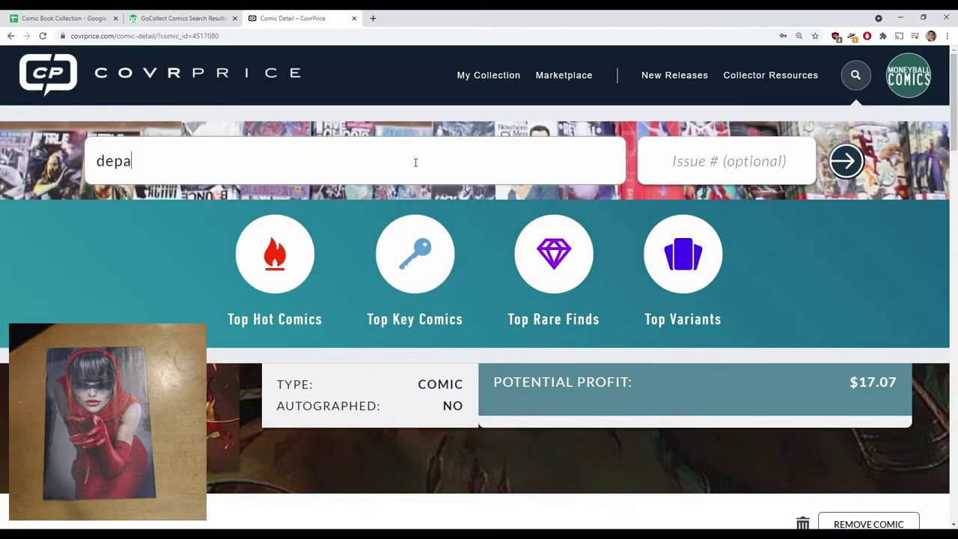
{"action": "type", "text": " of truth"}
{"action": "key", "text": "Tab"}
{"action": "type", "text": "10"}
{"action": "key", "text": "Return"}
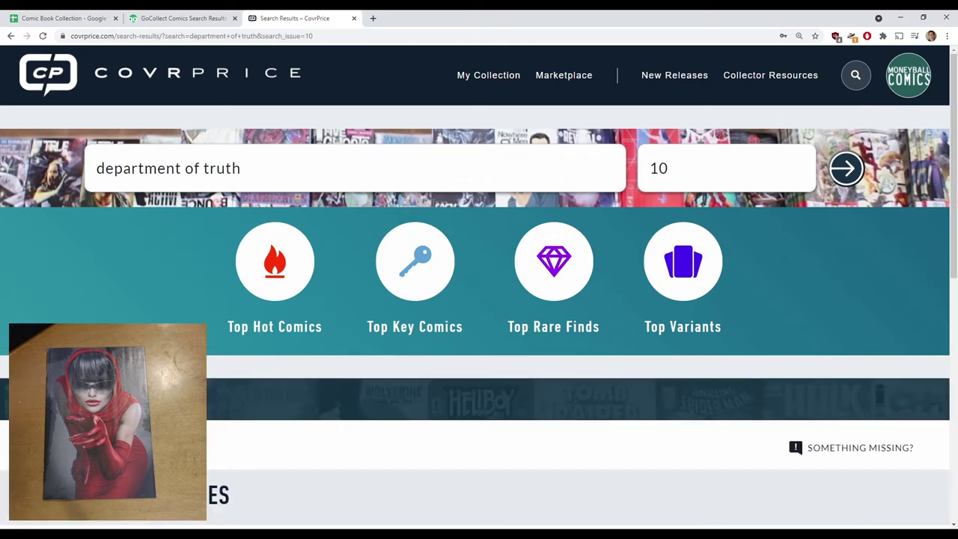
Open the variants of The Department of Truth #10 and find "sander" on the page
{"action": "scroll", "coordinate": [402, 354], "scroll_direction": "down", "scroll_amount": 4}
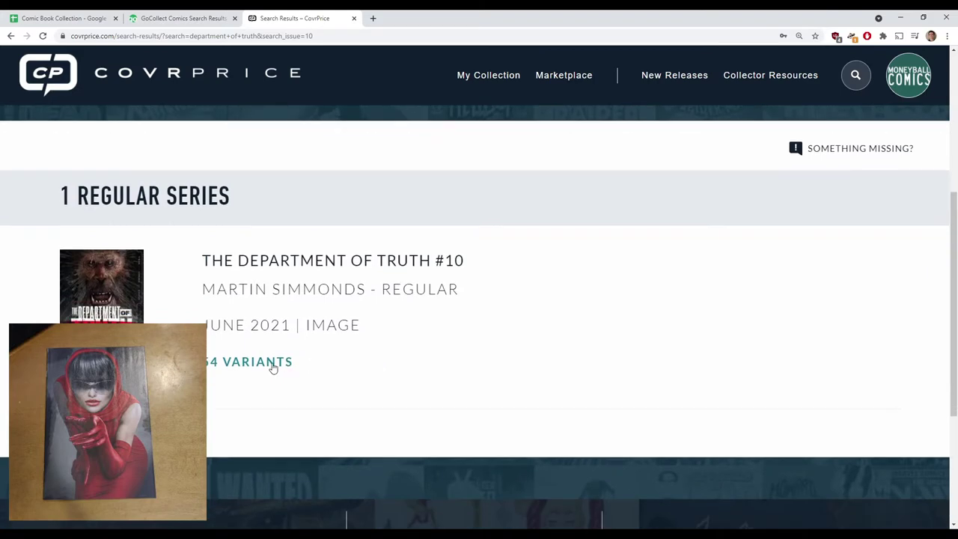
{"action": "scroll", "coordinate": [274, 368], "scroll_direction": "down", "scroll_amount": 3}
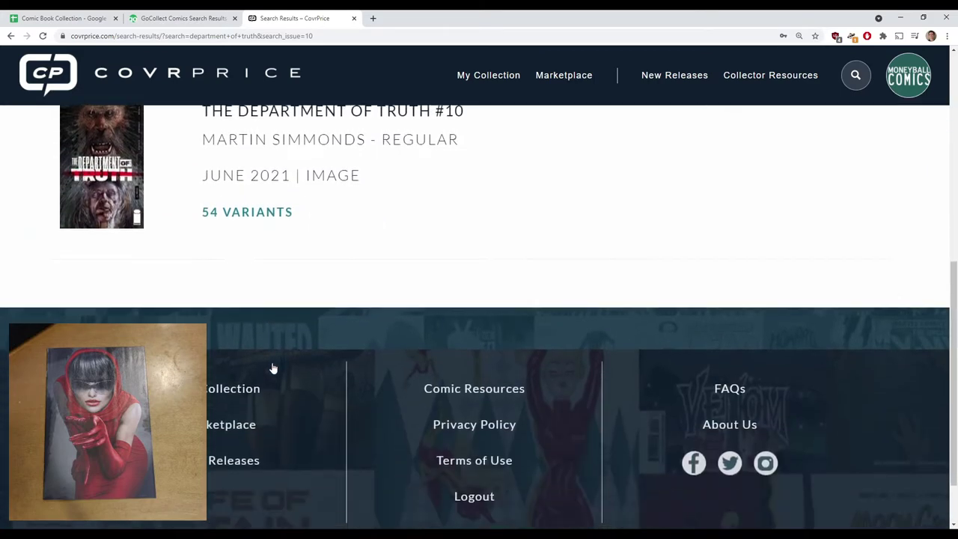
{"action": "left_click", "coordinate": [255, 160]}
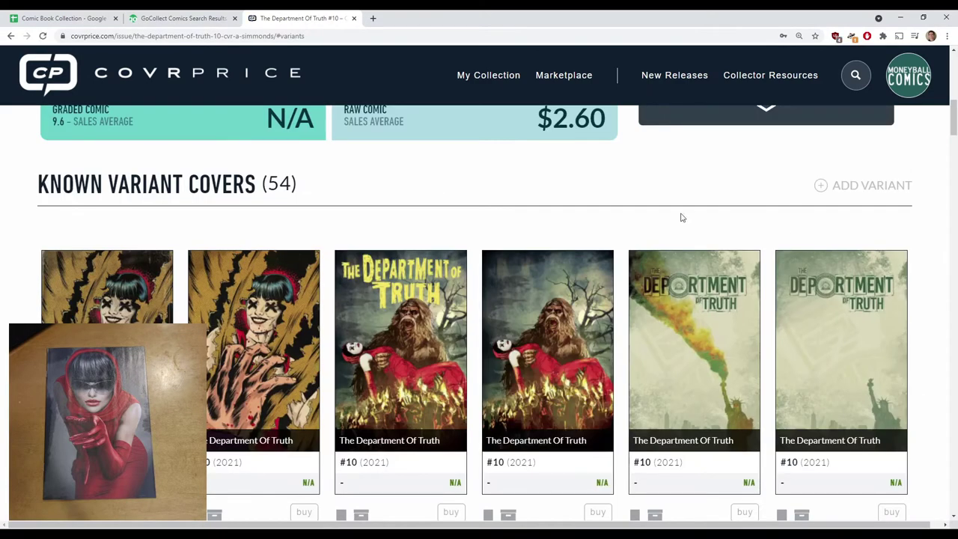
{"action": "key", "text": "ctrl+f"}
{"action": "type", "text": "sander"}
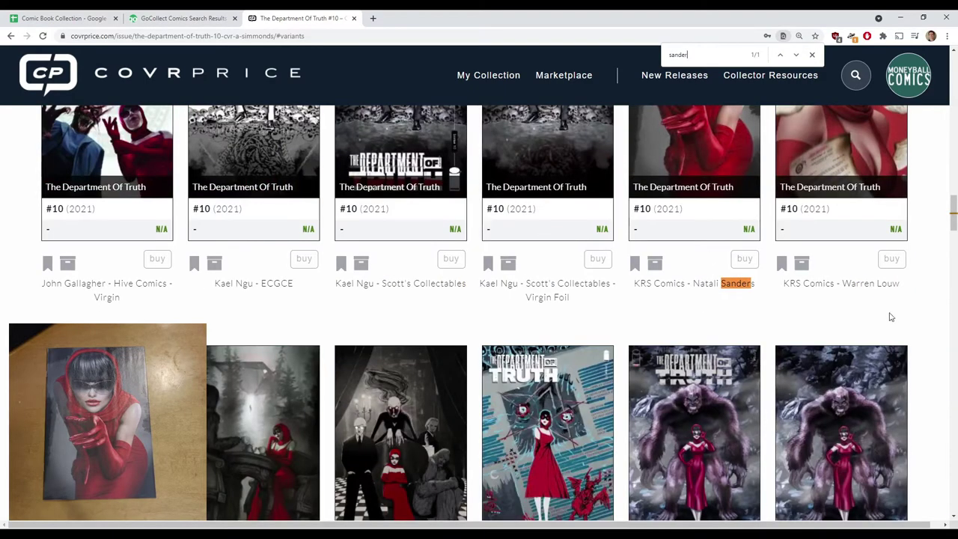
Add the KRS Comics - Natali Sanders variant of The Department of Truth #10 to the collection as RAW, 9.8 - Near Mint / Mint, quantity 1
{"action": "scroll", "coordinate": [950, 330], "scroll_direction": "up", "scroll_amount": 2}
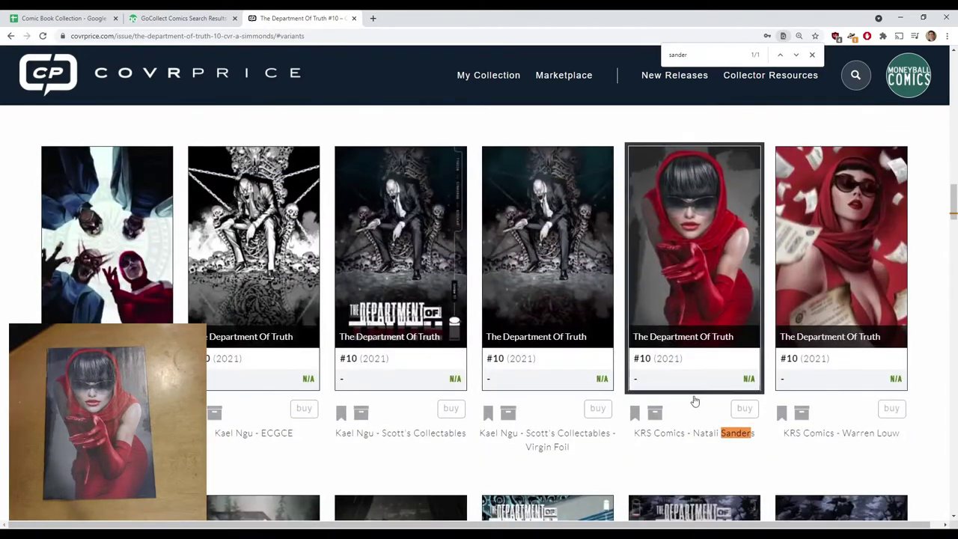
{"action": "left_click", "coordinate": [656, 417]}
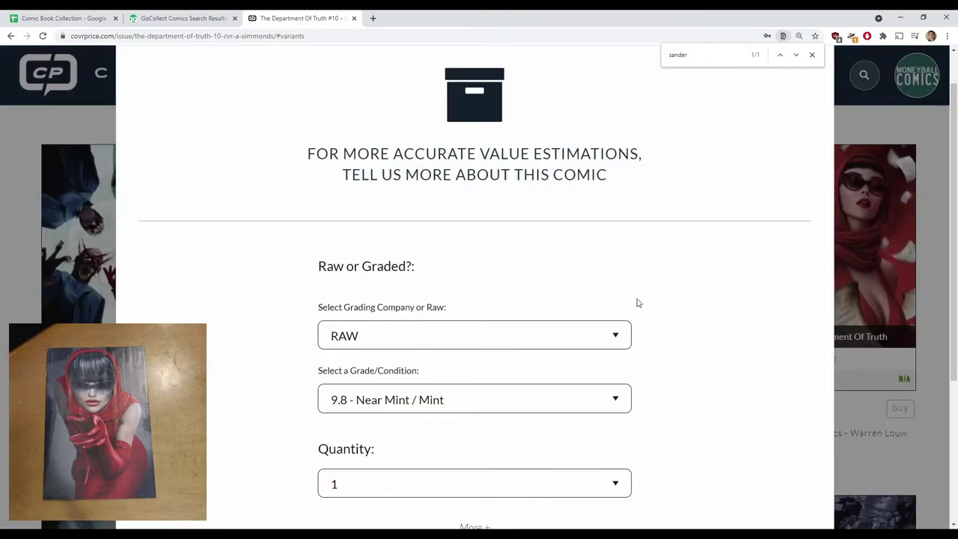
{"action": "scroll", "coordinate": [696, 429], "scroll_direction": "down", "scroll_amount": 2}
{"action": "scroll", "coordinate": [696, 429], "scroll_direction": "down", "scroll_amount": 1}
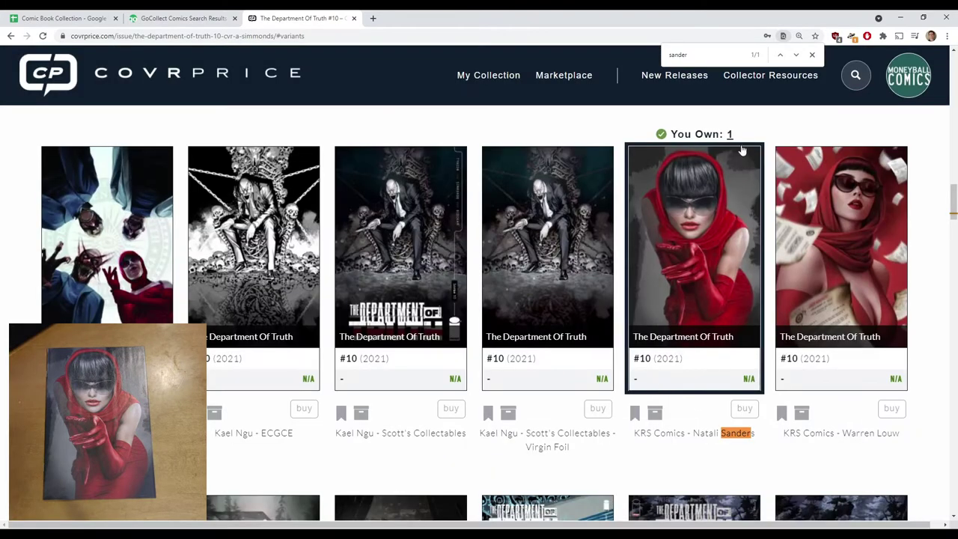
Open the owned Department of Truth comics and go to the detail page of the newly added #10 copy
{"action": "left_click", "coordinate": [730, 136]}
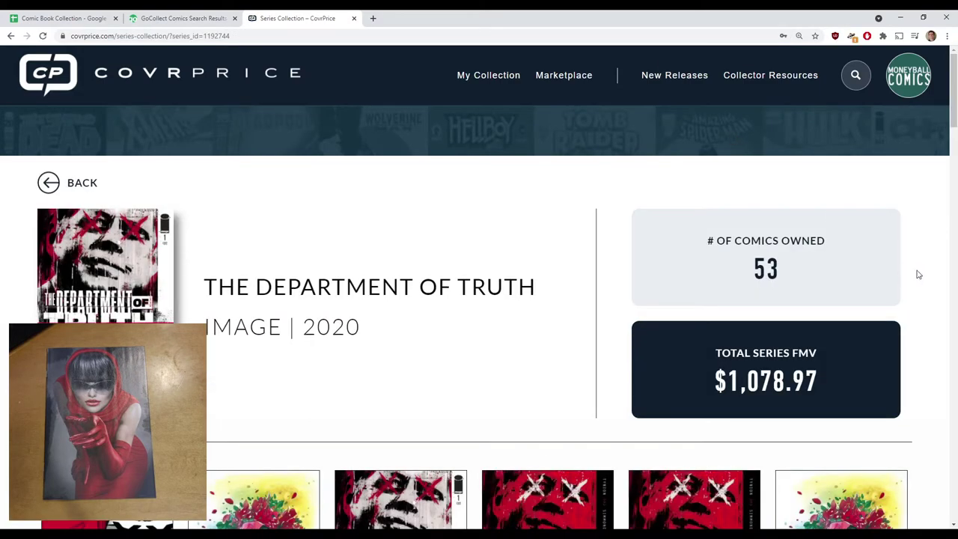
{"action": "scroll", "coordinate": [918, 271], "scroll_direction": "down", "scroll_amount": 7}
{"action": "scroll", "coordinate": [945, 268], "scroll_direction": "down", "scroll_amount": 10}
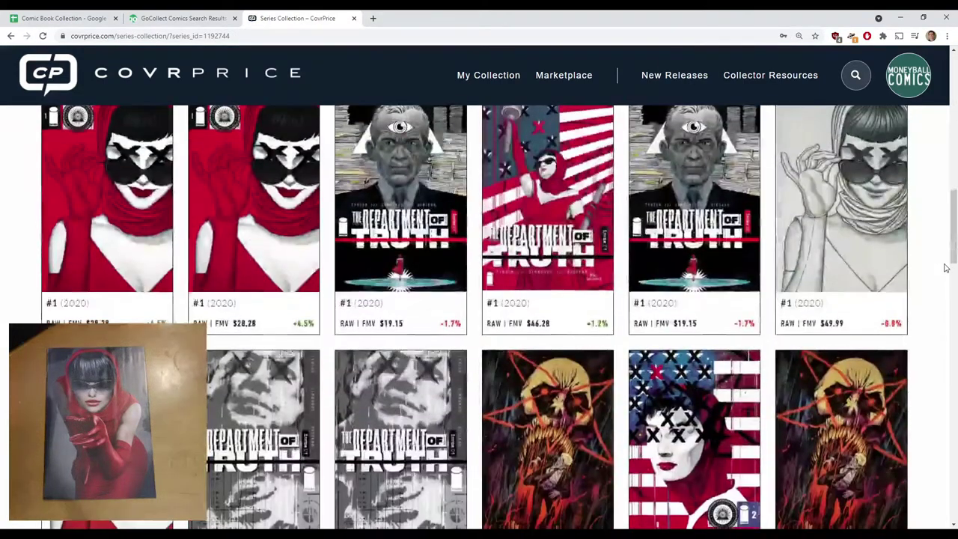
{"action": "scroll", "coordinate": [945, 268], "scroll_direction": "down", "scroll_amount": 12}
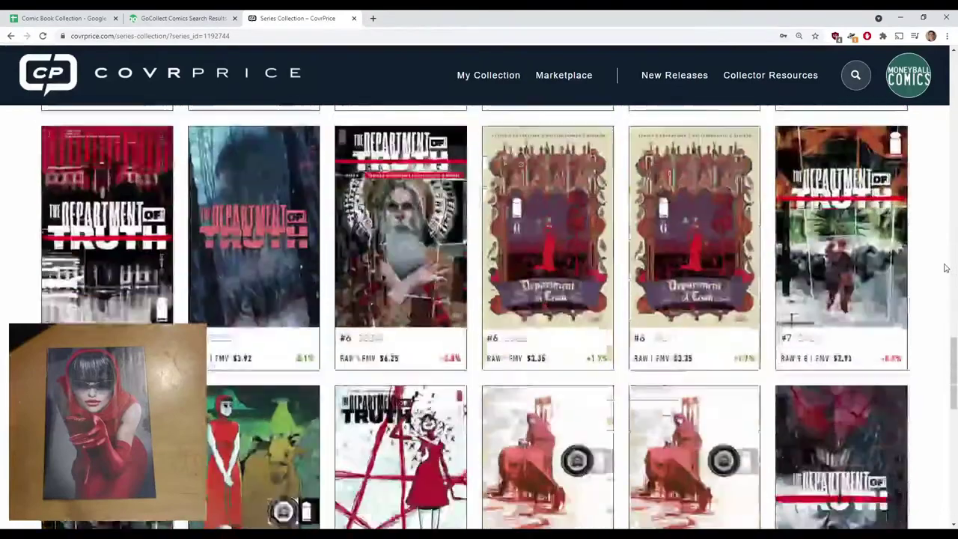
{"action": "scroll", "coordinate": [946, 267], "scroll_direction": "up", "scroll_amount": 3}
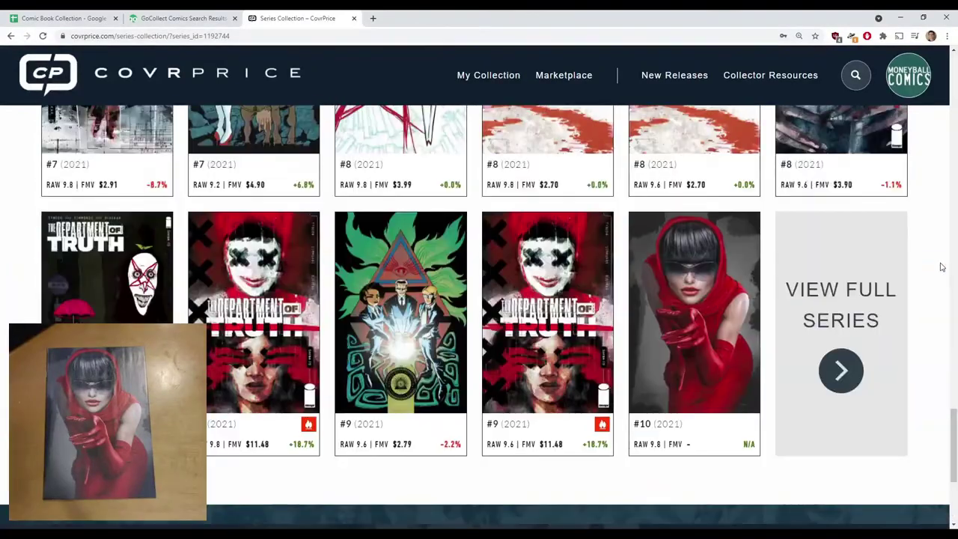
{"action": "left_click", "coordinate": [715, 279]}
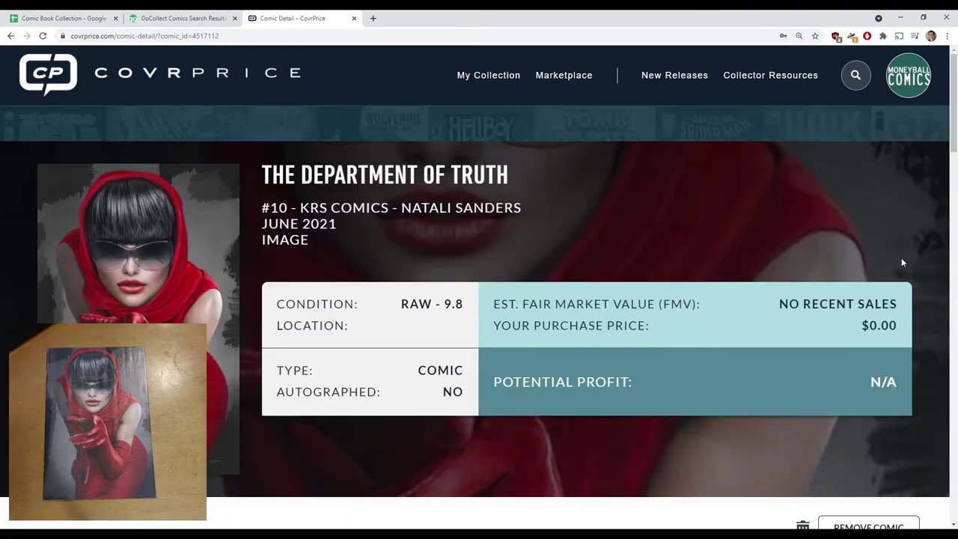
Set the purchase date in the comic's details to 06/14/2021
{"action": "scroll", "coordinate": [901, 259], "scroll_direction": "down", "scroll_amount": 7}
{"action": "scroll", "coordinate": [903, 262], "scroll_direction": "down", "scroll_amount": 9}
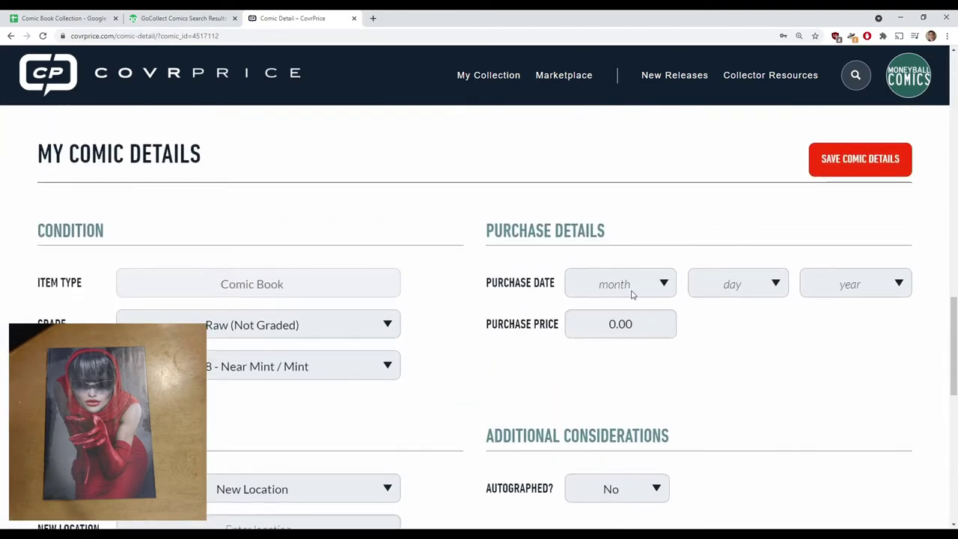
{"action": "left_click", "coordinate": [631, 294]}
{"action": "left_click", "coordinate": [607, 398]}
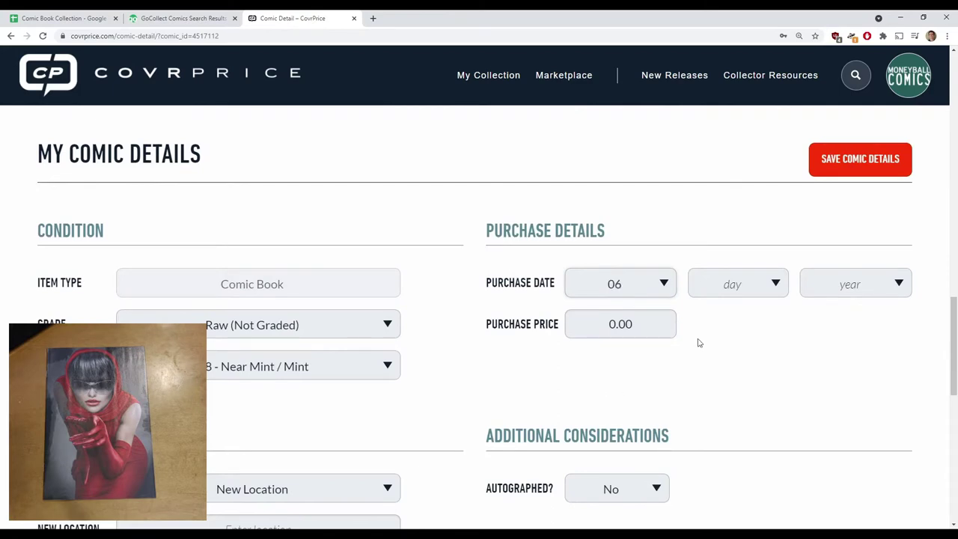
{"action": "left_click", "coordinate": [733, 285]}
{"action": "type", "text": "14"}
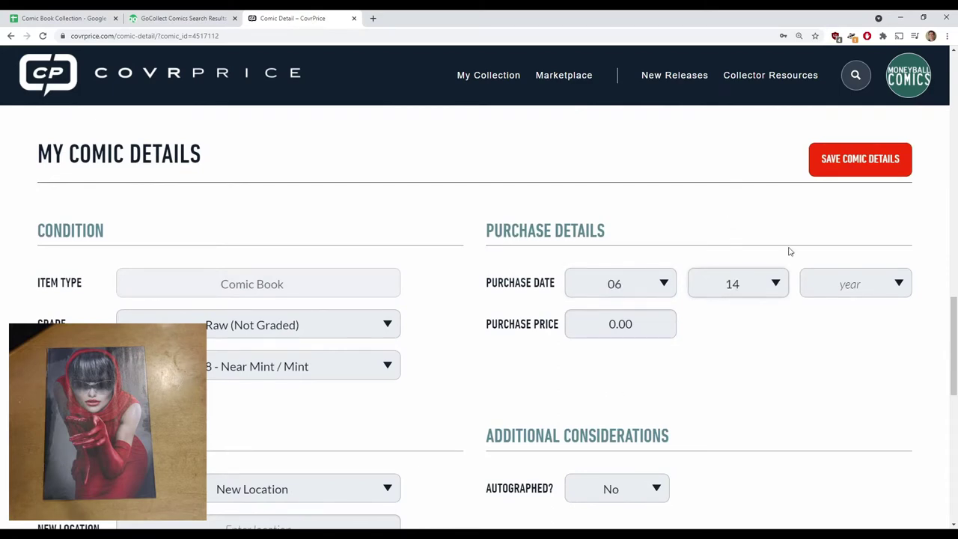
{"action": "key", "text": "Tab"}
{"action": "type", "text": "2021"}
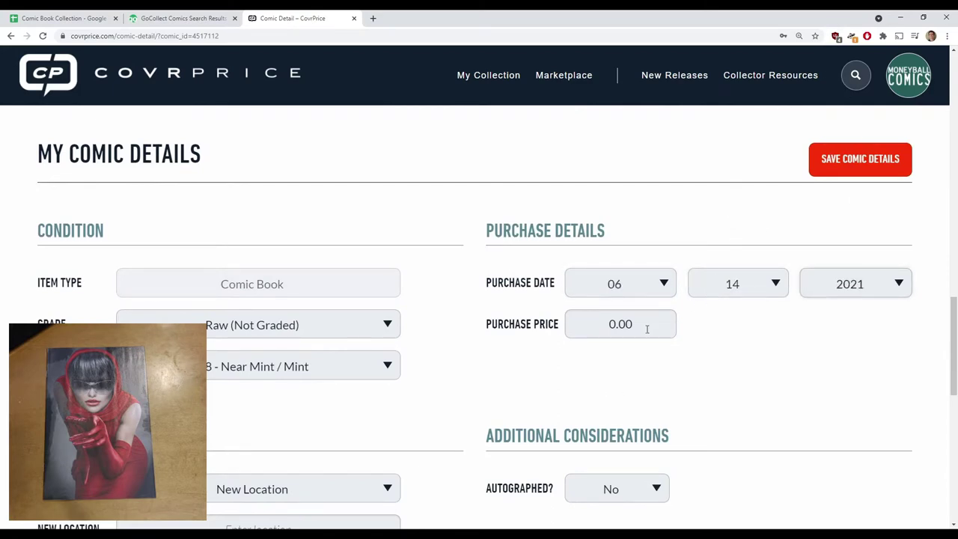
Set the comic's location to Mutant Beaver Comics and save the comic details
{"action": "scroll", "coordinate": [394, 406], "scroll_direction": "down", "scroll_amount": 2}
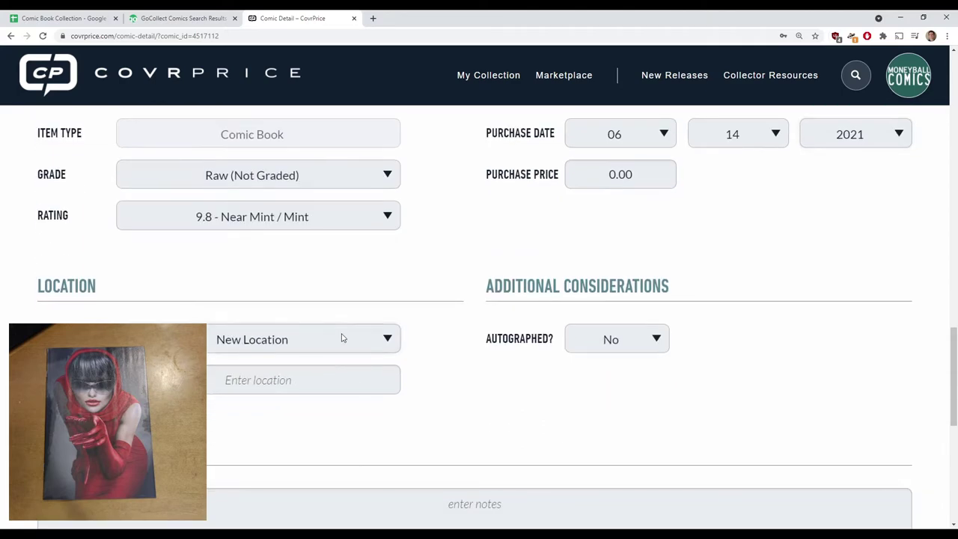
{"action": "type", "text": "mil"}
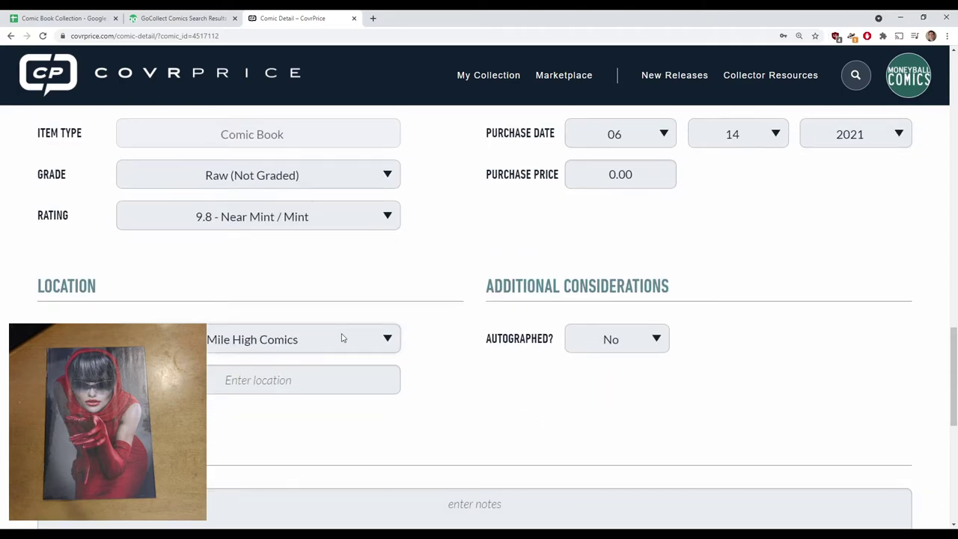
{"action": "key", "text": "Down"}
{"action": "key", "text": "Tab"}
{"action": "key", "text": "Return"}
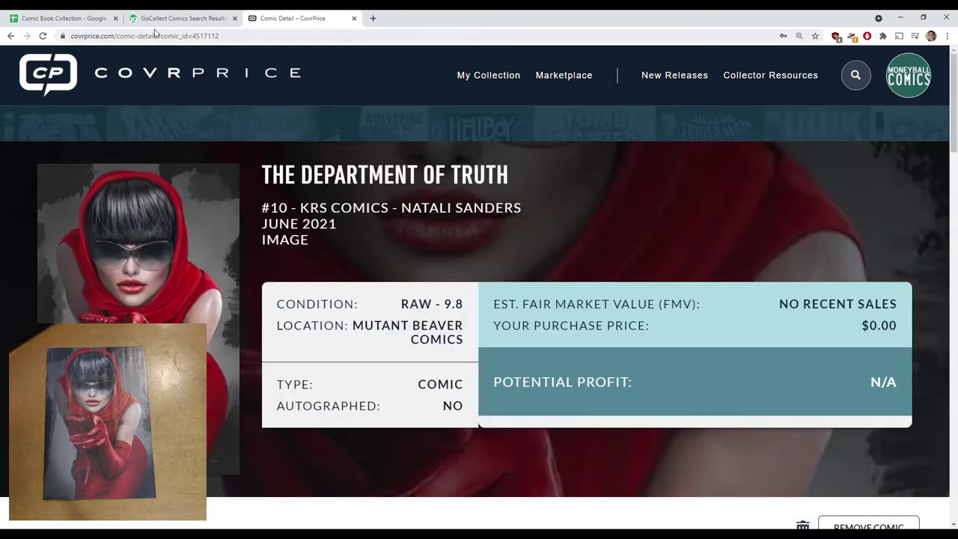
Switch to the collection spreadsheet and fill row 5244 with N under GC, Y under CP and 9.8 under MY GRADE
{"action": "left_click", "coordinate": [60, 17]}
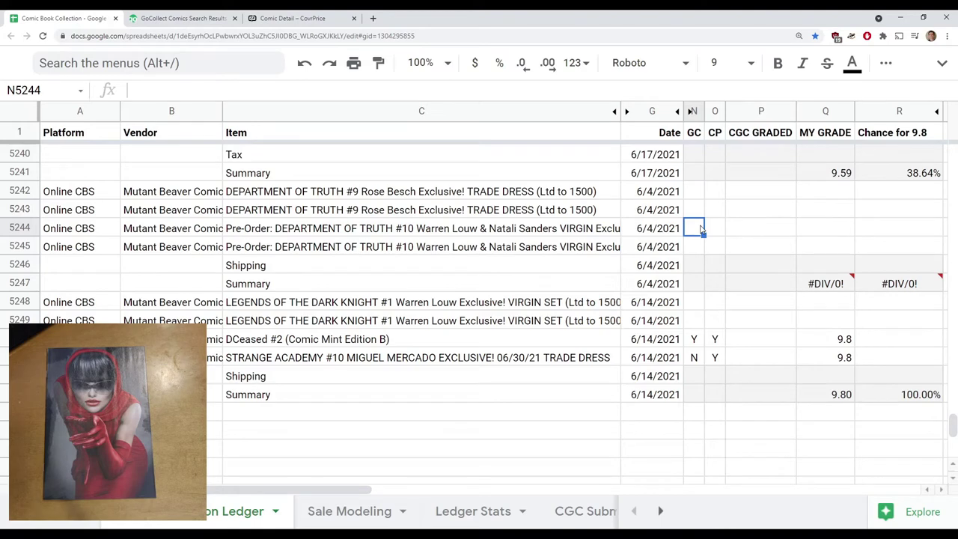
{"action": "type", "text": "N"}
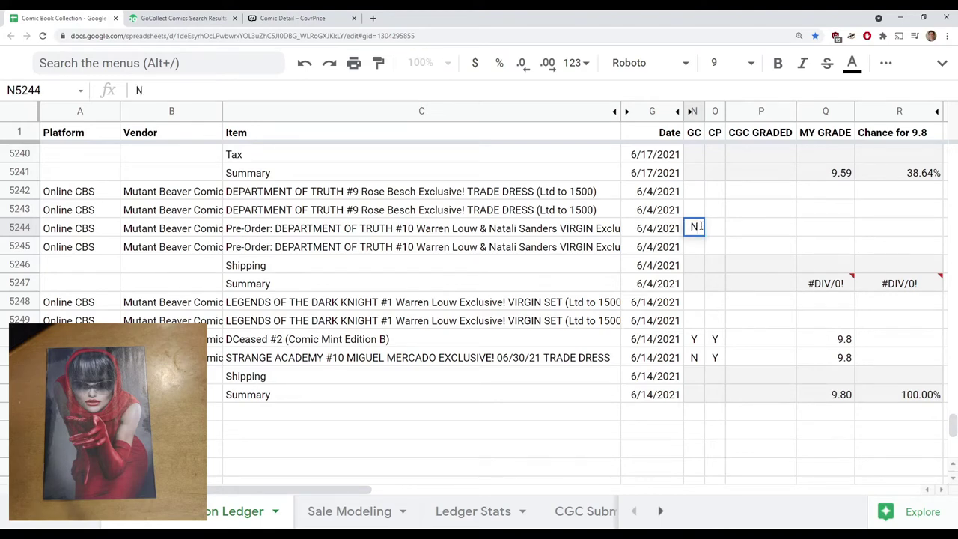
{"action": "key", "text": "Tab"}
{"action": "type", "text": "Y"}
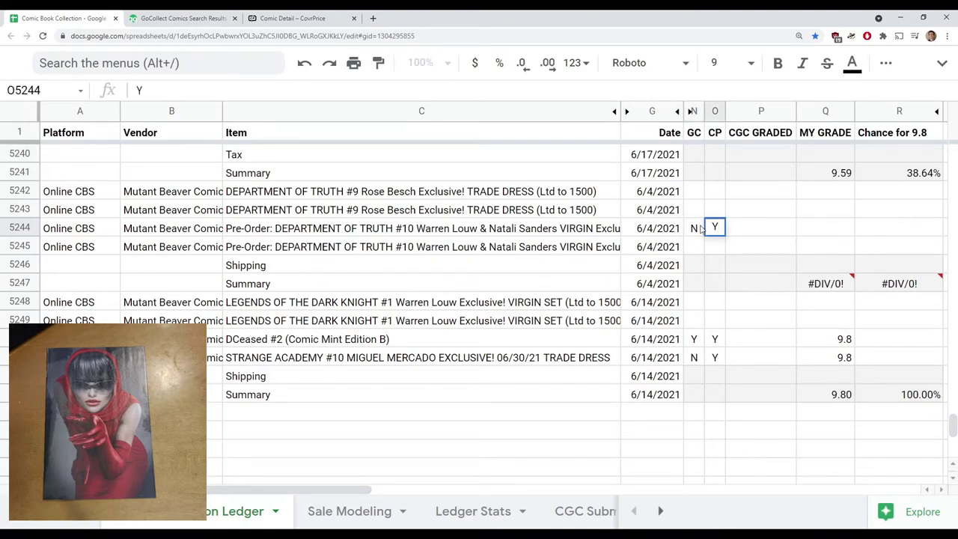
{"action": "key", "text": "Tab"}
{"action": "key", "text": "Tab"}
{"action": "type", "text": "9.8"}
{"action": "key", "text": "Tab"}
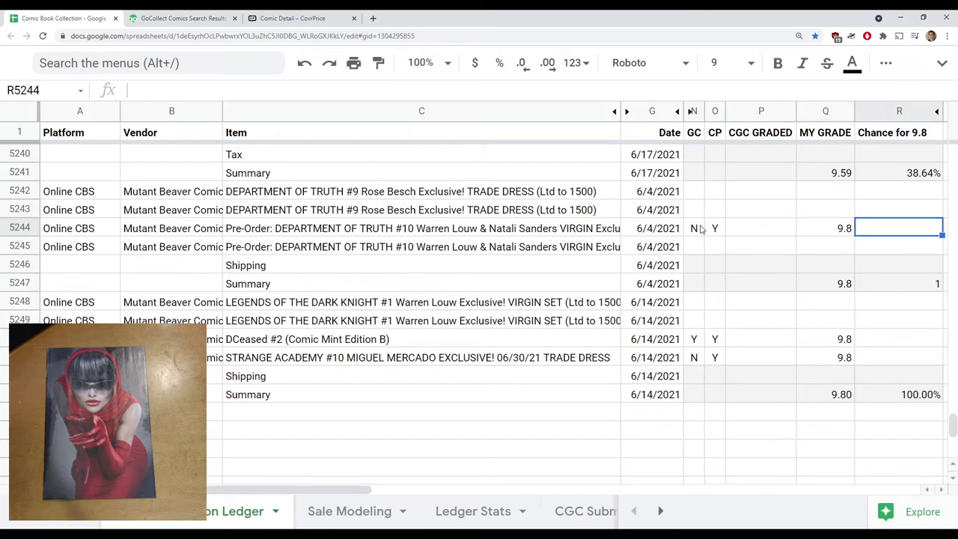
Format the row 5247 summary with two decimals for MY GRADE and as a percentage for Chance for 9.8
{"action": "left_click", "coordinate": [833, 287]}
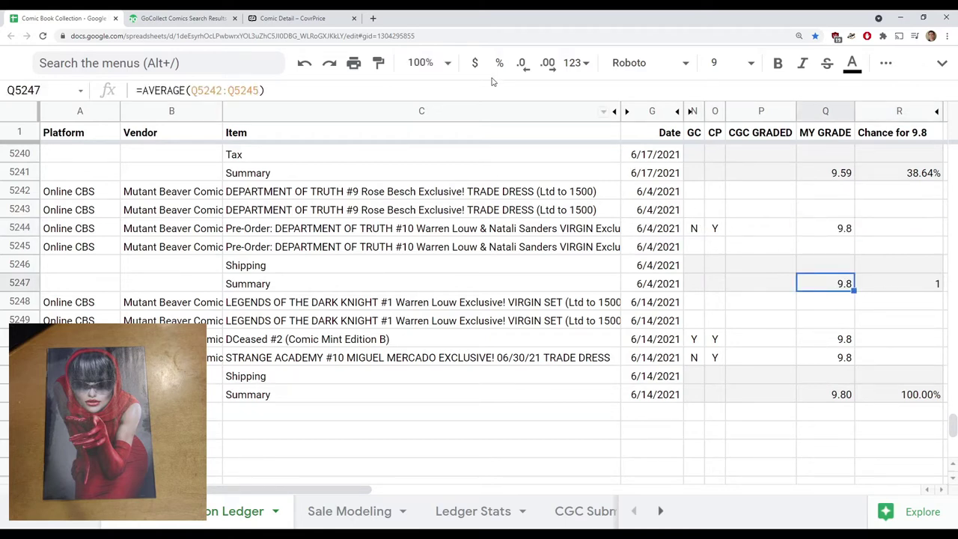
{"action": "left_click", "coordinate": [546, 66]}
{"action": "left_click", "coordinate": [891, 287]}
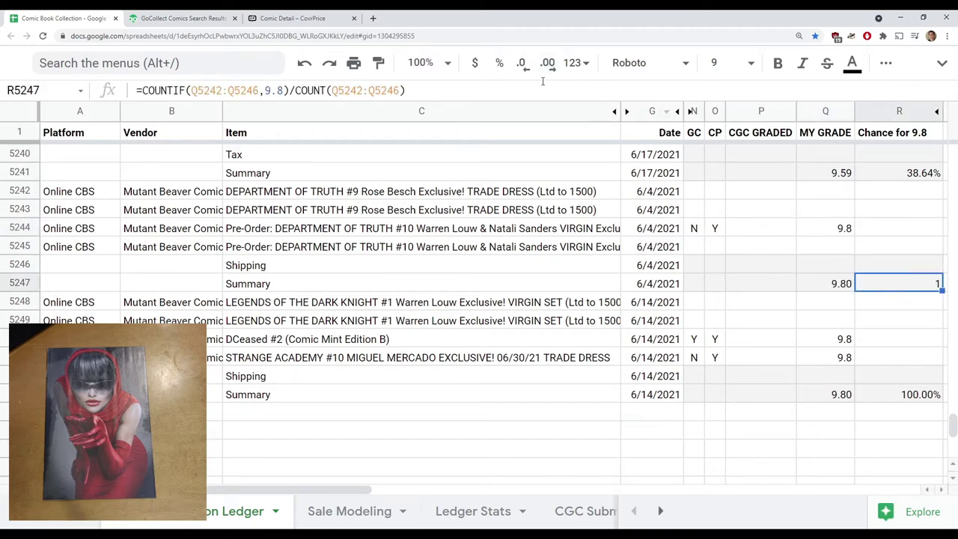
{"action": "left_click", "coordinate": [500, 65]}
Shorten the item name in C5244 to "DEPARTMENT OF TRUTH #10 Natali Sanders VIRGIN Exclusive"
{"action": "left_click", "coordinate": [502, 230]}
{"action": "left_click", "coordinate": [488, 91]}
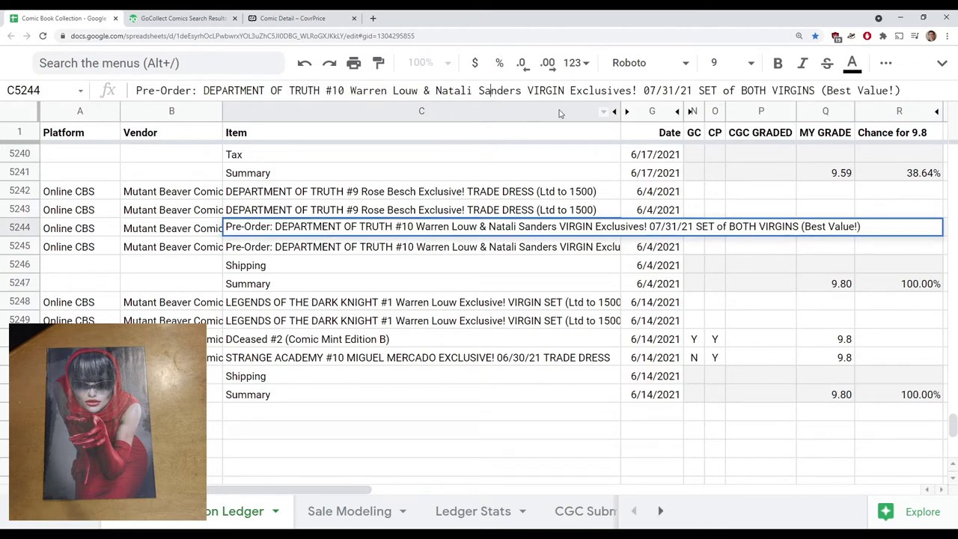
{"action": "key", "text": "Home"}
{"action": "key", "text": "Delete"}
{"action": "key", "text": "Delete"}
{"action": "key", "text": "Delete"}
{"action": "key", "text": "Delete"}
{"action": "key", "text": "Delete"}
{"action": "key", "text": "Delete"}
{"action": "key", "text": "Delete"}
{"action": "key", "text": "Delete"}
{"action": "key", "text": "Delete"}
{"action": "key", "text": "Delete"}
{"action": "key", "text": "Delete"}
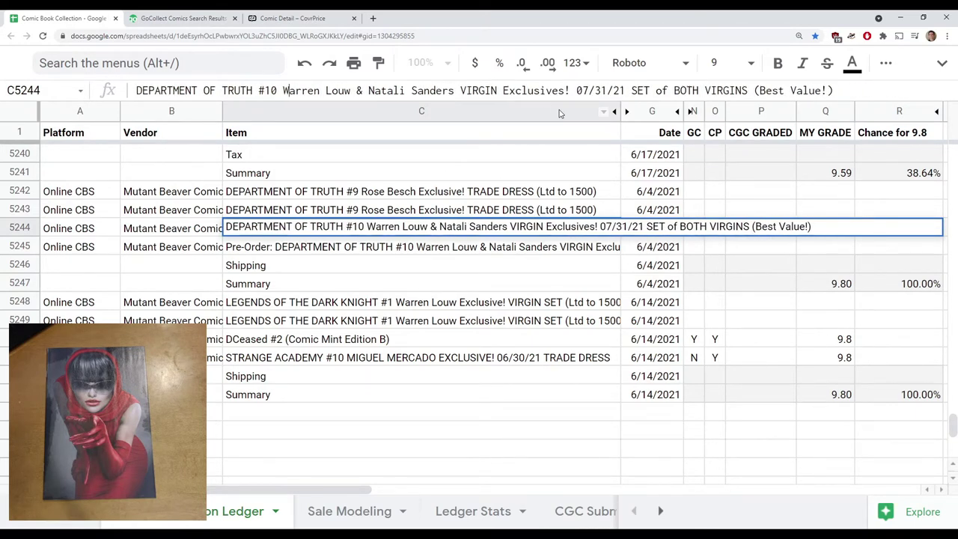
{"action": "key", "text": "Delete"}
{"action": "key", "text": "Delete"}
{"action": "key", "text": "Delete"}
{"action": "key", "text": "Delete"}
{"action": "key", "text": "Delete"}
{"action": "key", "text": "Delete"}
{"action": "key", "text": "Delete"}
{"action": "key", "text": "Delete"}
{"action": "key", "text": "Delete"}
{"action": "key", "text": "Delete"}
{"action": "key", "text": "Delete"}
{"action": "key", "text": "Delete"}
{"action": "key", "text": "Delete"}
{"action": "key", "text": "Delete"}
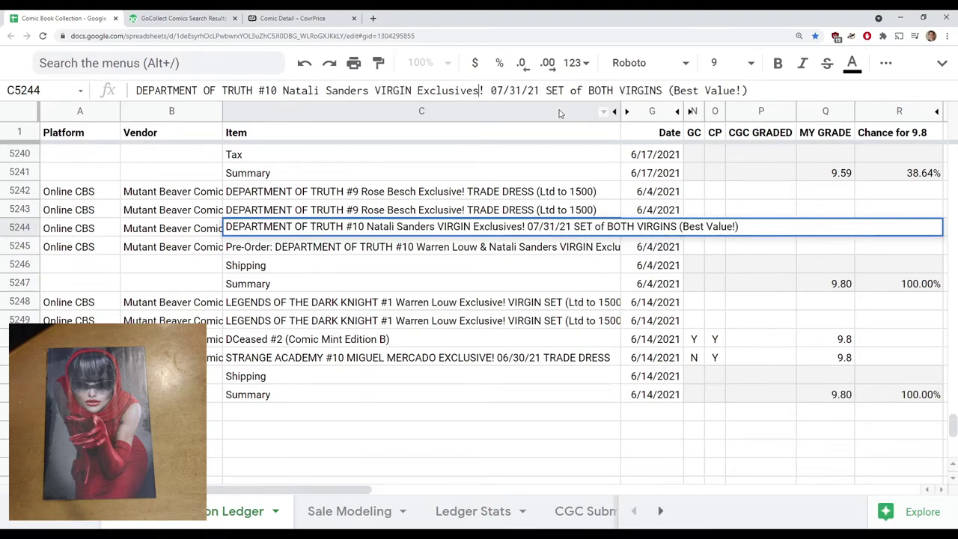
{"action": "key", "text": "shift+End"}
{"action": "key", "text": "Delete"}
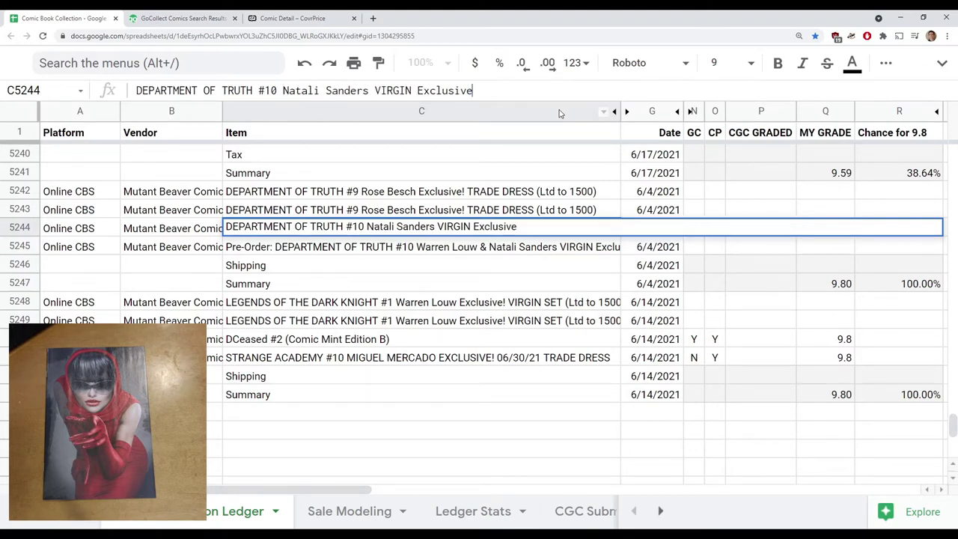
{"action": "key", "text": "Return"}
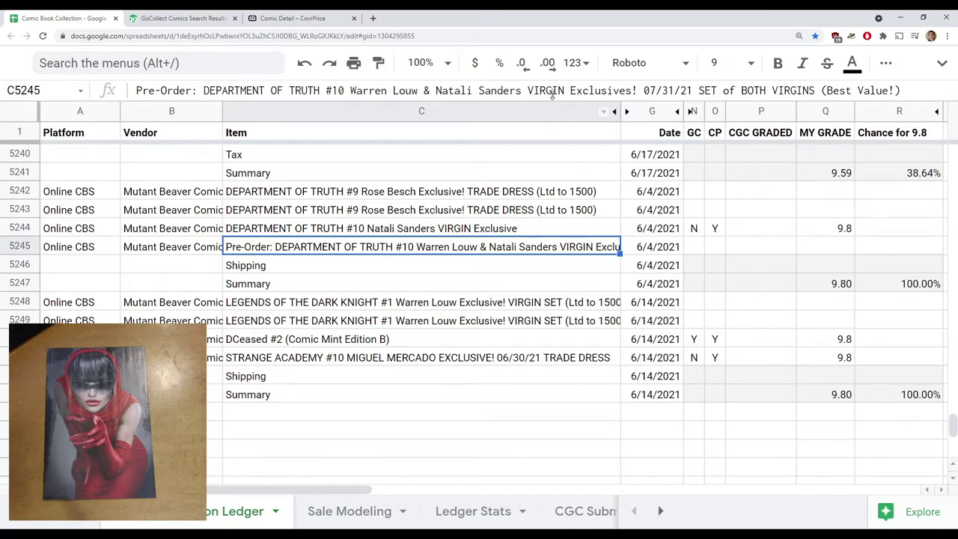
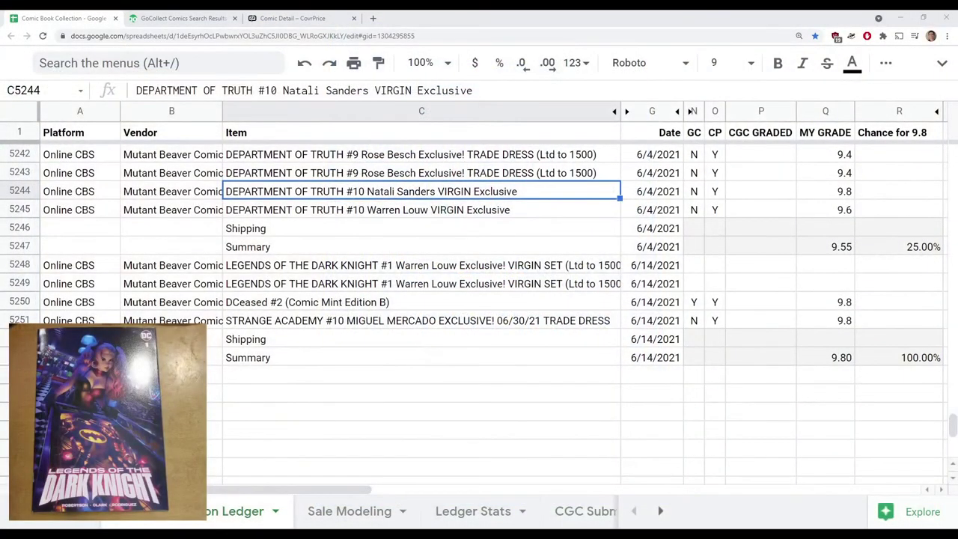
Change the item name in C5248 to "LEGENDS OF THE DARK KNIGHT #1 Warren Louw Exclusive TRADE"
{"action": "left_click", "coordinate": [502, 271]}
{"action": "left_click", "coordinate": [461, 90]}
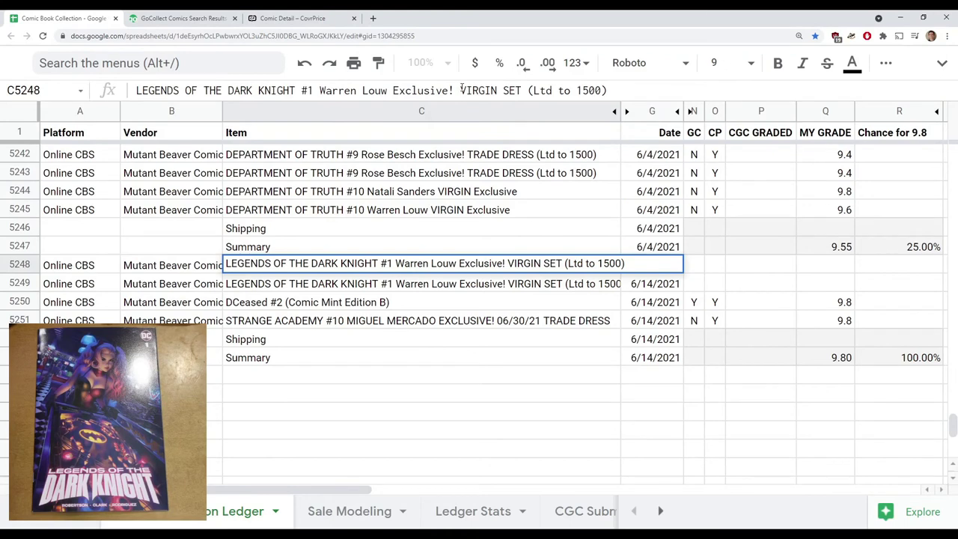
{"action": "key", "text": "Right"}
{"action": "key", "text": "Right"}
{"action": "key", "text": "Right"}
{"action": "key", "text": "Right"}
{"action": "key", "text": "Right"}
{"action": "key", "text": "Right"}
{"action": "key", "text": "Right"}
{"action": "key", "text": "Right"}
{"action": "key", "text": "Right"}
{"action": "key", "text": "Right"}
{"action": "key", "text": "Right"}
{"action": "key", "text": "Right"}
{"action": "key", "text": "Right"}
{"action": "key", "text": "Right"}
{"action": "key", "text": "Right"}
{"action": "key", "text": "Right"}
{"action": "key", "text": "Right"}
{"action": "key", "text": "Right"}
{"action": "key", "text": "Right"}
{"action": "key", "text": "Right"}
{"action": "key", "text": "Right"}
{"action": "key", "text": "Right"}
{"action": "key", "text": "Right"}
{"action": "key", "text": "Right"}
{"action": "key", "text": "Right"}
{"action": "key", "text": "Right"}
{"action": "key", "text": "Right"}
{"action": "key", "text": "Right"}
{"action": "key", "text": "Right"}
{"action": "key", "text": "Right"}
{"action": "key", "text": "Right"}
{"action": "key", "text": "Right"}
{"action": "key", "text": "Right"}
{"action": "key", "text": "Right"}
{"action": "key", "text": "Right"}
{"action": "key", "text": "Right"}
{"action": "key", "text": "Right"}
{"action": "key", "text": "Right"}
{"action": "key", "text": "Right"}
{"action": "key", "text": "Right"}
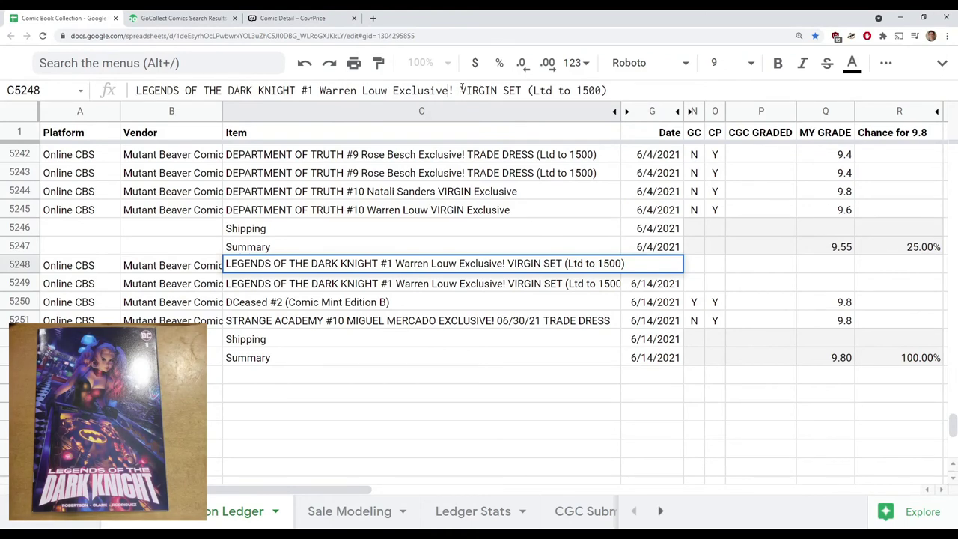
{"action": "key", "text": "shift+End"}
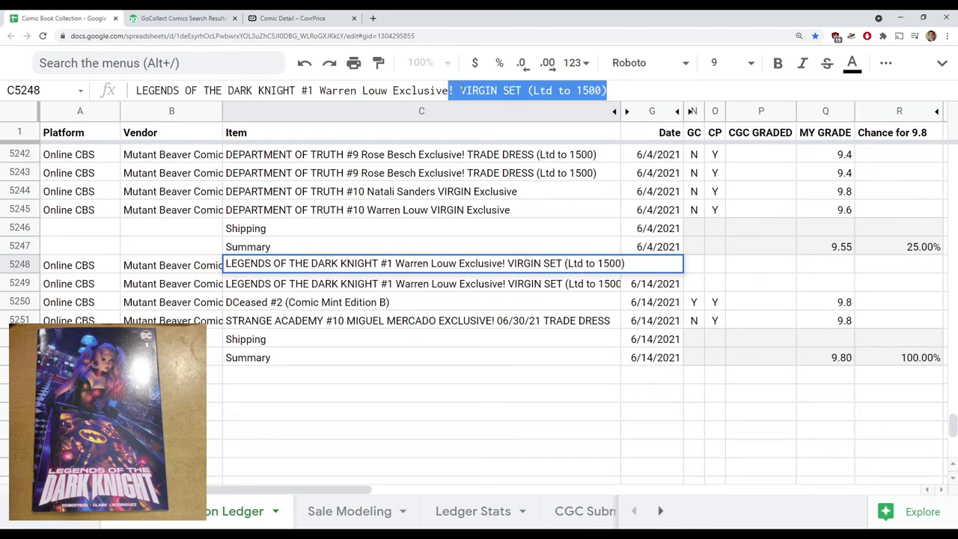
{"action": "key", "text": "BackSpace"}
{"action": "type", "text": "TR"}
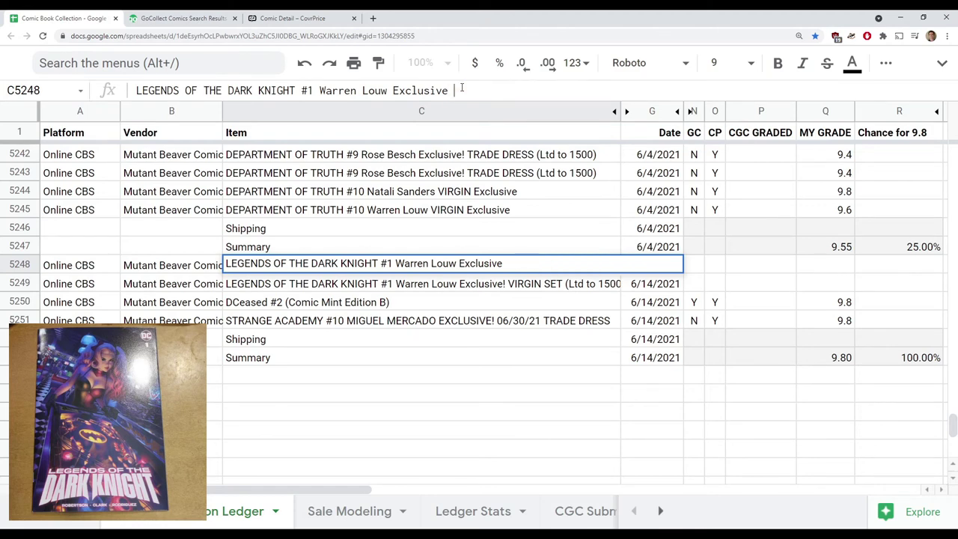
{"action": "type", "text": "ADE"}
{"action": "key", "text": "Return"}
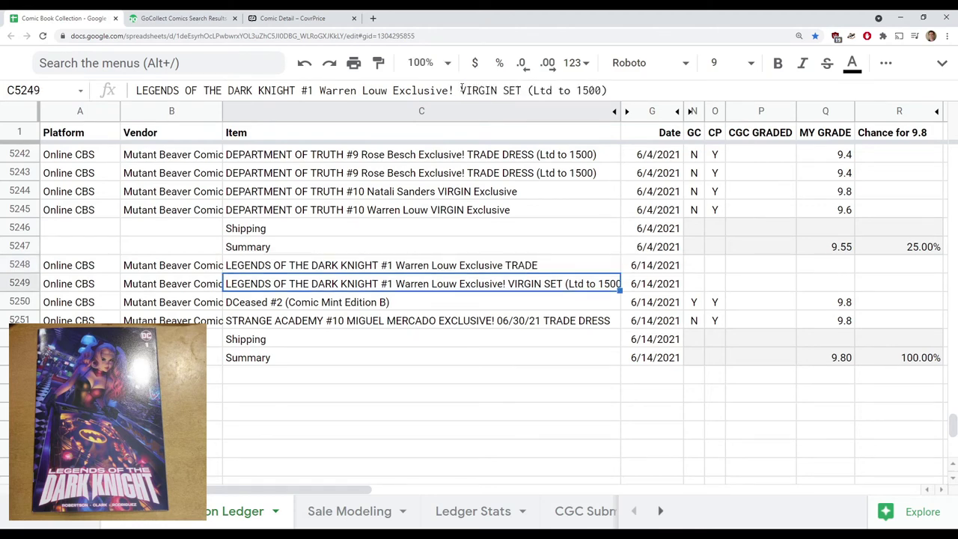
Switch to GoCollect and search the comics for "legends of the dark knight 1"
{"action": "key", "text": "Up"}
{"action": "key", "text": "Right"}
{"action": "key", "text": "Right"}
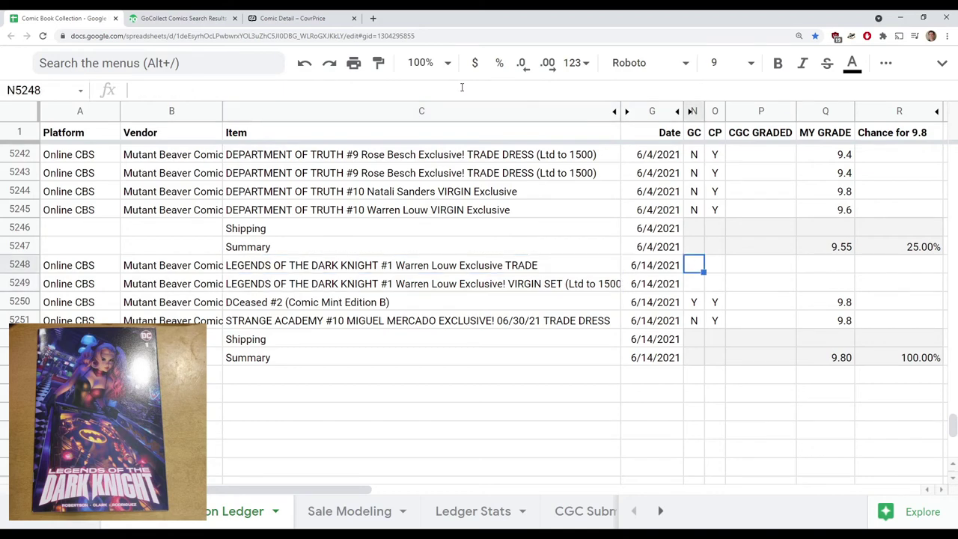
{"action": "left_click", "coordinate": [167, 17]}
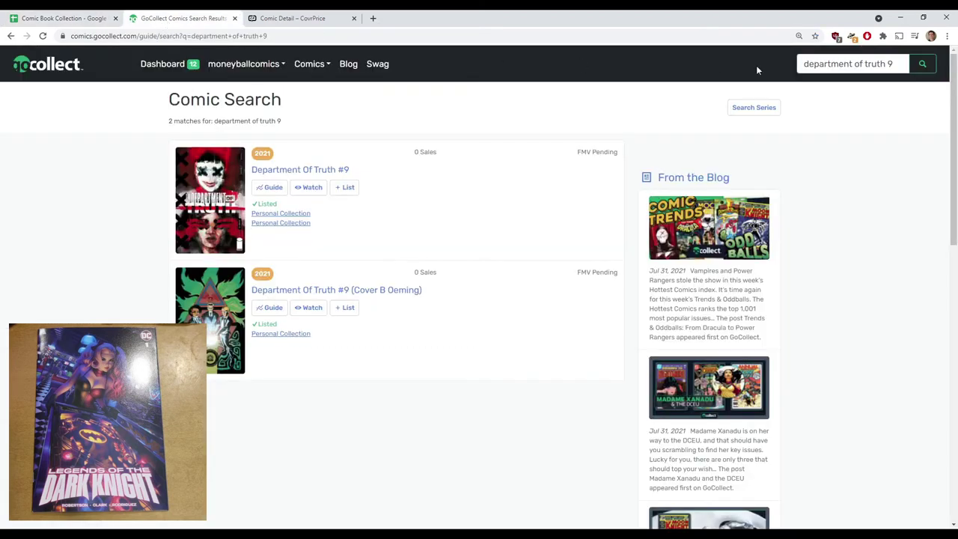
{"action": "left_click", "coordinate": [859, 62]}
{"action": "triple_click", "coordinate": [841, 65]}
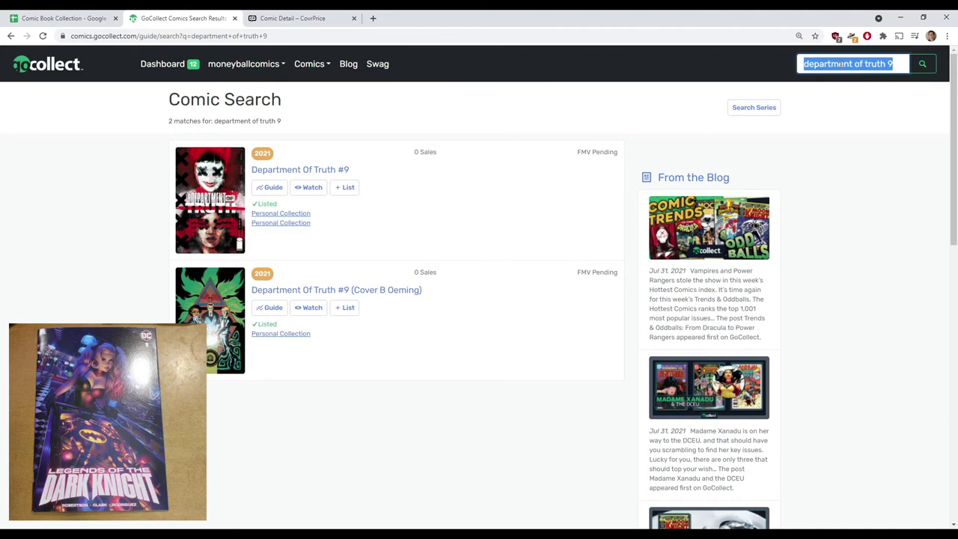
{"action": "type", "text": "legen"}
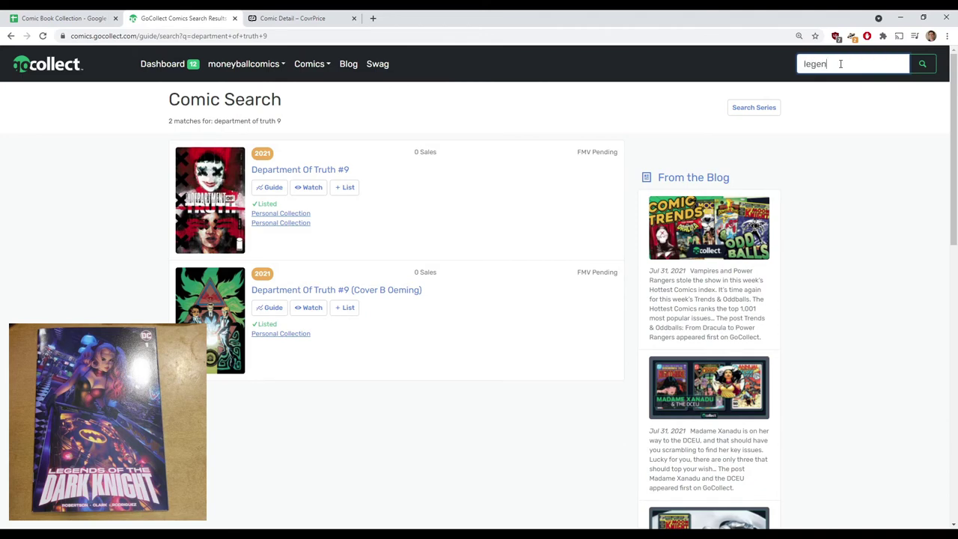
{"action": "type", "text": "ds of the dark knight 1"}
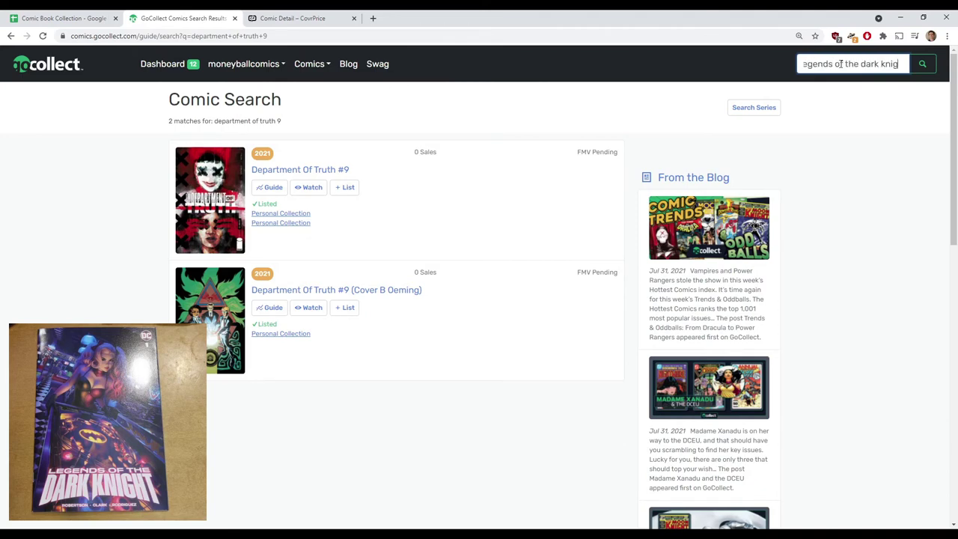
{"action": "key", "text": "Return"}
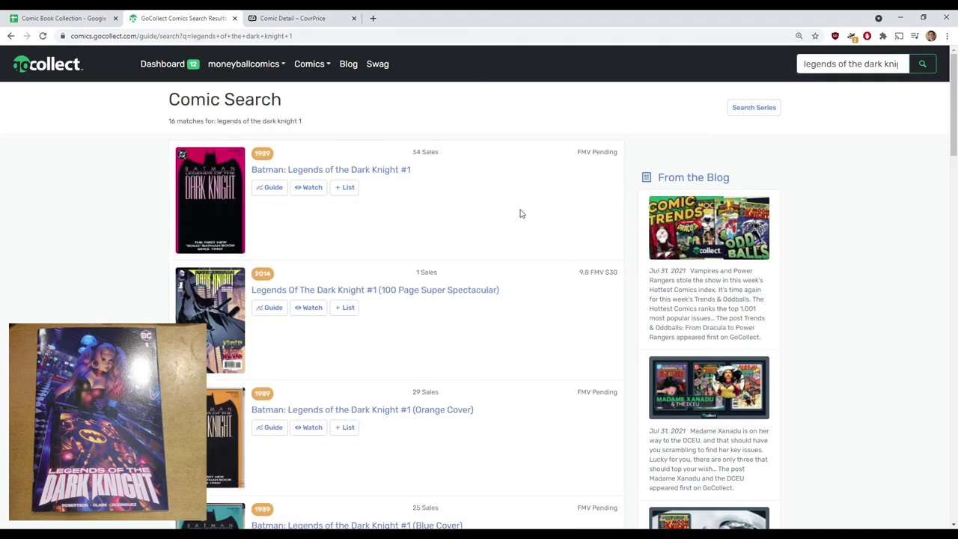
Examine the GoCollect results for a Warren Louw variant of the 2021 Legends of the Dark Knight #1
{"action": "scroll", "coordinate": [534, 209], "scroll_direction": "down", "scroll_amount": 3}
{"action": "scroll", "coordinate": [534, 208], "scroll_direction": "down", "scroll_amount": 9}
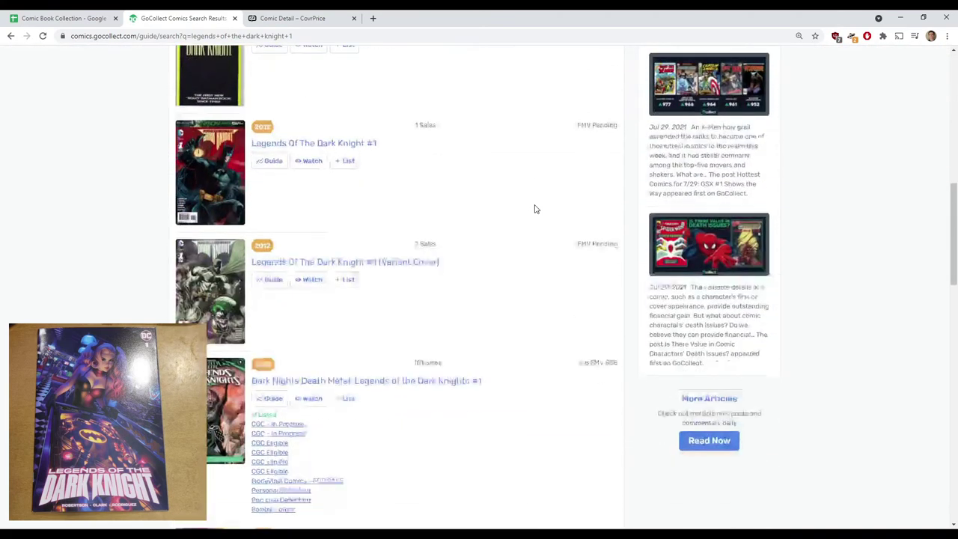
{"action": "scroll", "coordinate": [535, 208], "scroll_direction": "down", "scroll_amount": 5}
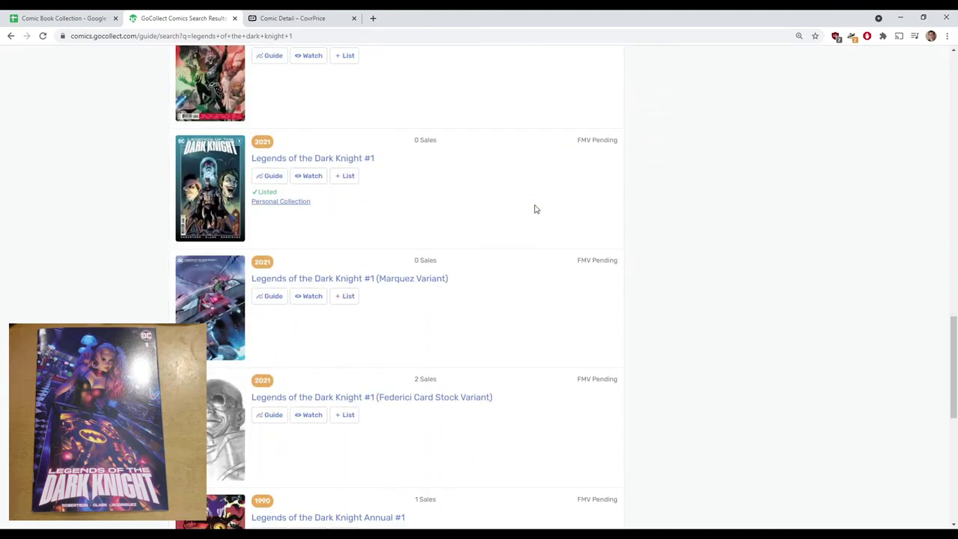
{"action": "scroll", "coordinate": [534, 209], "scroll_direction": "down", "scroll_amount": 4}
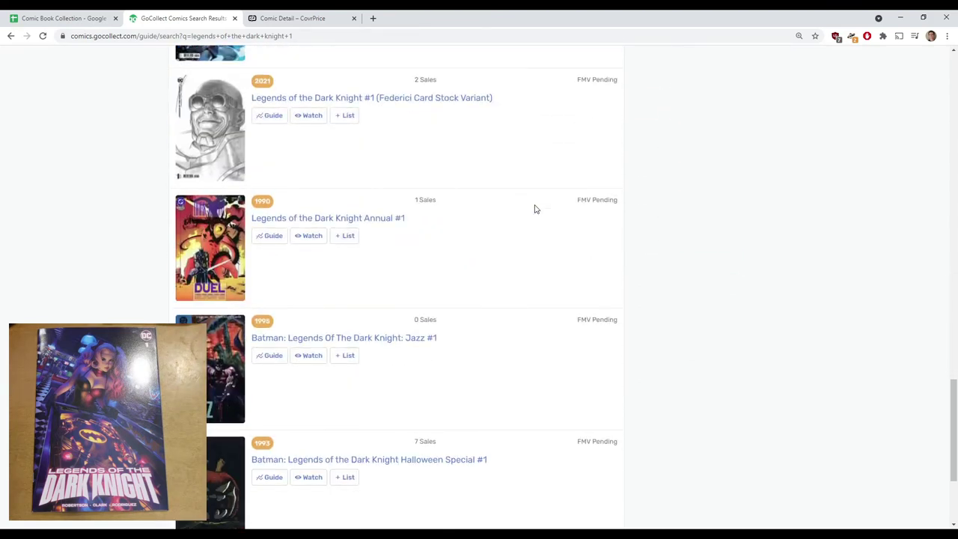
{"action": "scroll", "coordinate": [534, 209], "scroll_direction": "down", "scroll_amount": 3}
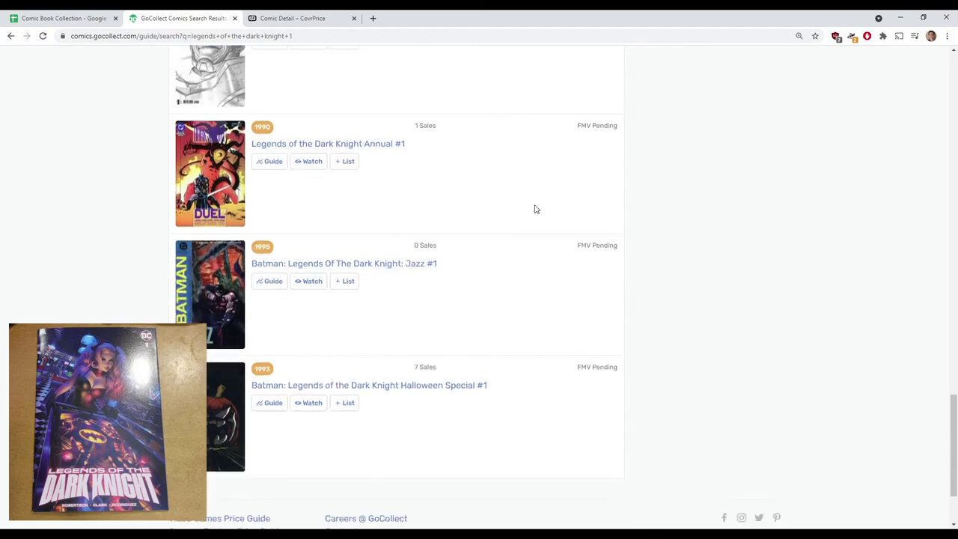
{"action": "scroll", "coordinate": [534, 208], "scroll_direction": "up", "scroll_amount": 2}
{"action": "scroll", "coordinate": [534, 208], "scroll_direction": "down", "scroll_amount": 1}
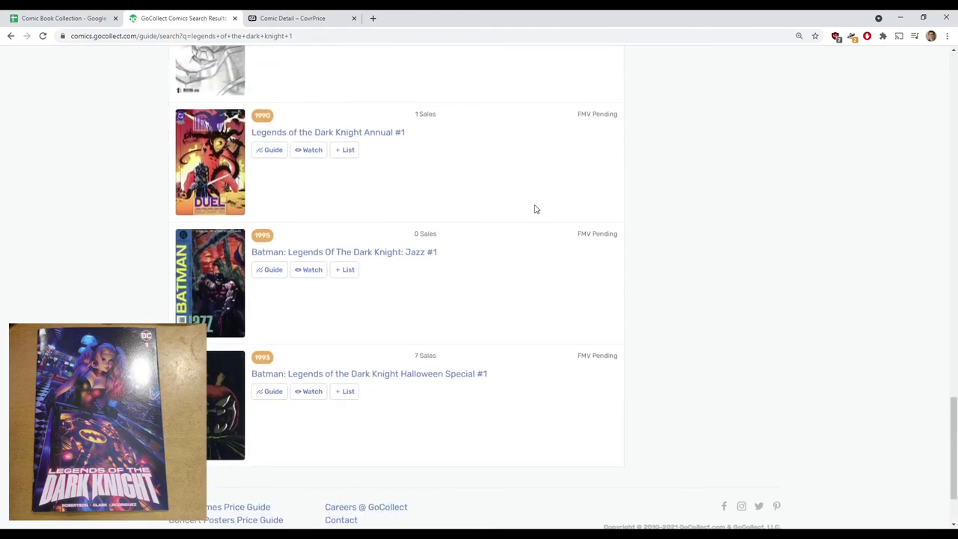
{"action": "scroll", "coordinate": [534, 208], "scroll_direction": "up", "scroll_amount": 5}
{"action": "scroll", "coordinate": [535, 209], "scroll_direction": "down", "scroll_amount": 5}
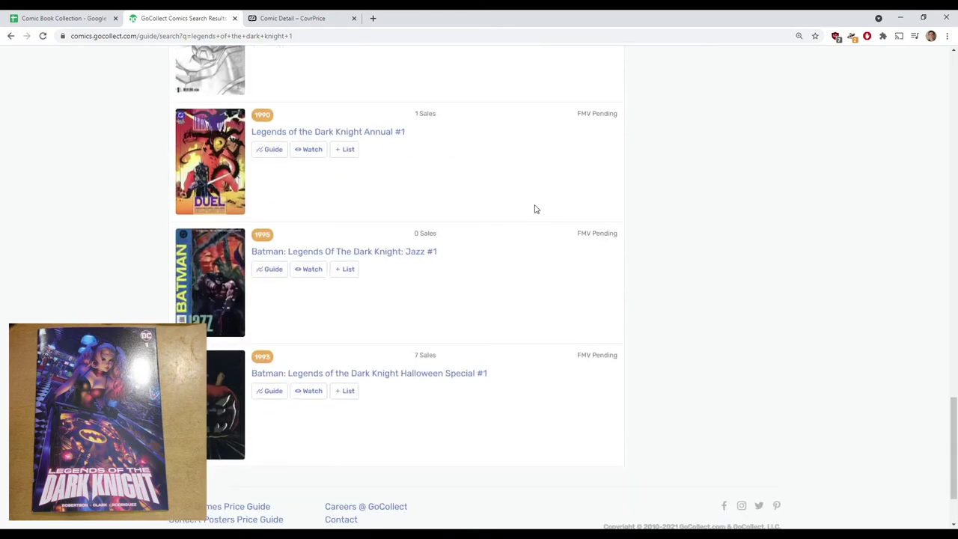
{"action": "scroll", "coordinate": [534, 209], "scroll_direction": "up", "scroll_amount": 5}
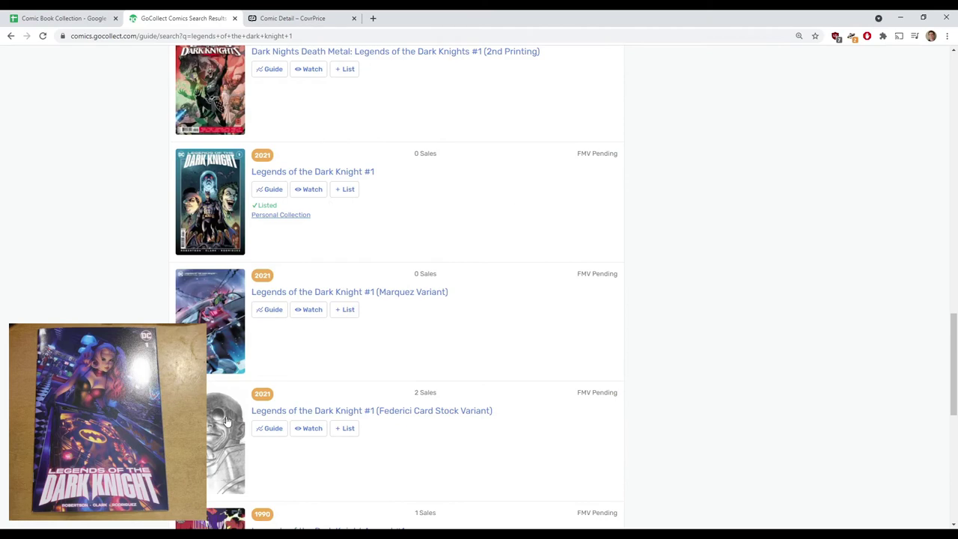
Switch to CovrPrice and search for "legends of the dark knight", issue 1
{"action": "left_click", "coordinate": [287, 16]}
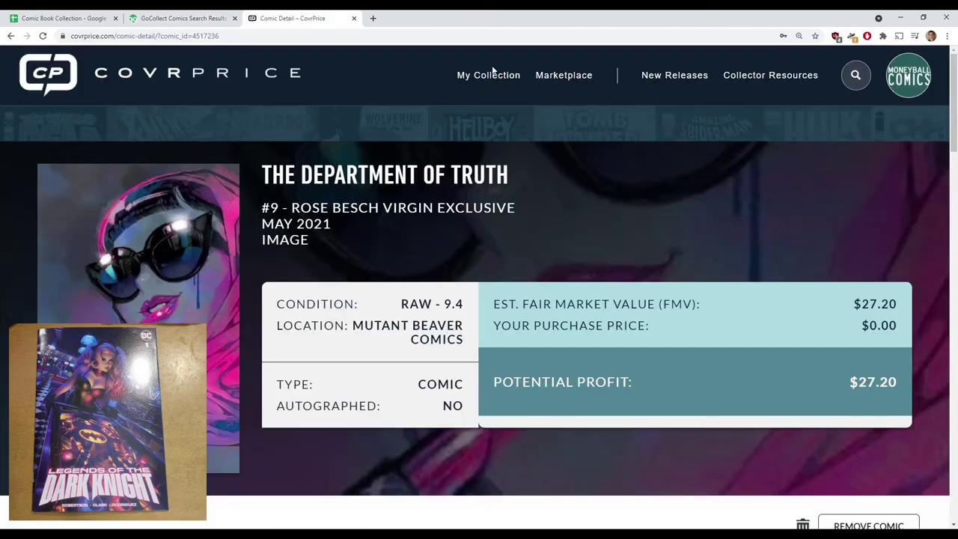
{"action": "left_click", "coordinate": [854, 77]}
{"action": "type", "text": "lege"}
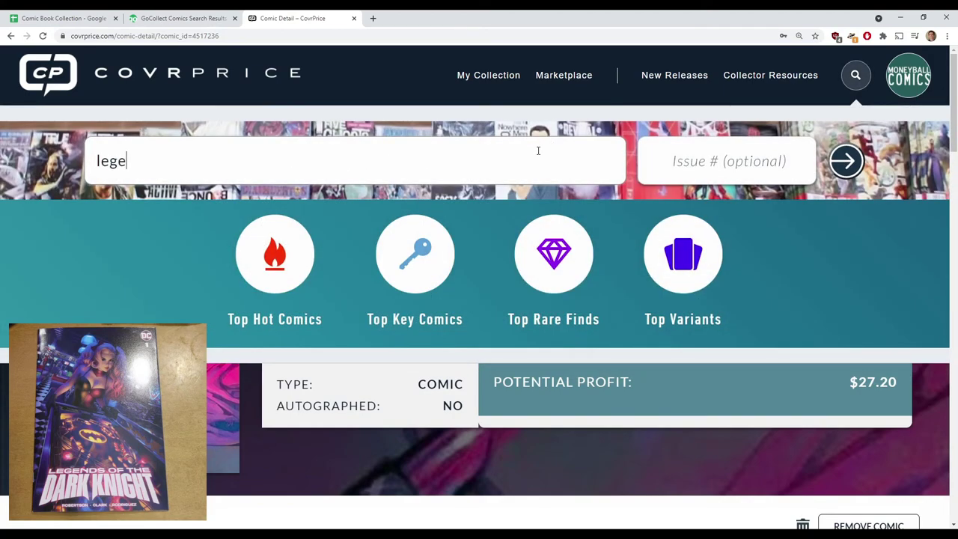
{"action": "type", "text": "nds of the dark knight"}
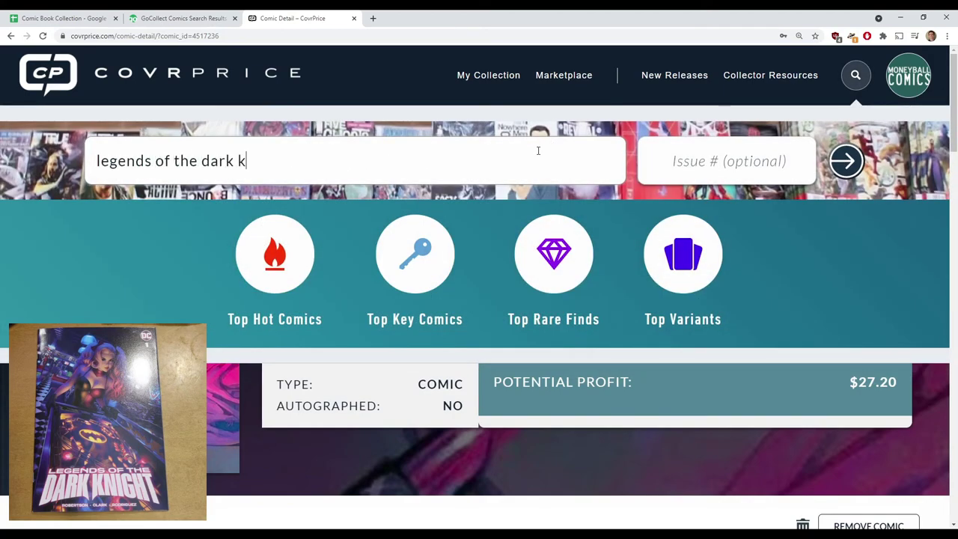
{"action": "key", "text": "Tab"}
{"action": "type", "text": "1"}
{"action": "key", "text": "Return"}
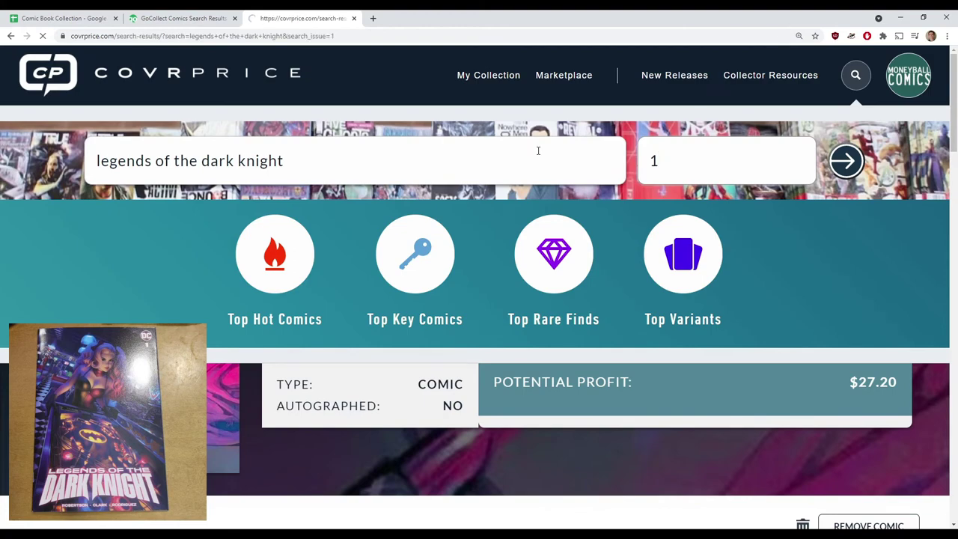
Check the known variant covers of the May 2021 Legends of the Dark Knight #1, then recheck the GoCollect results
{"action": "scroll", "coordinate": [419, 307], "scroll_direction": "down", "scroll_amount": 3}
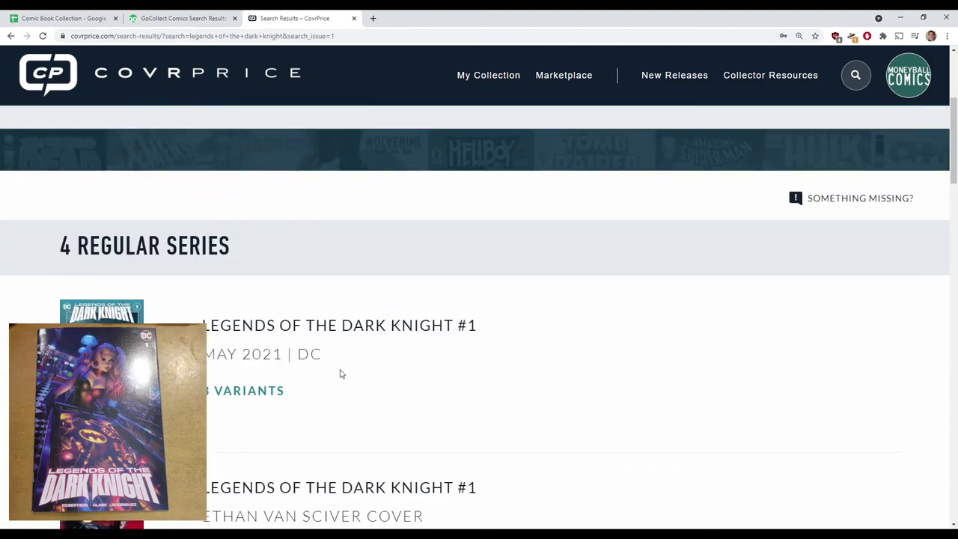
{"action": "left_click", "coordinate": [452, 385]}
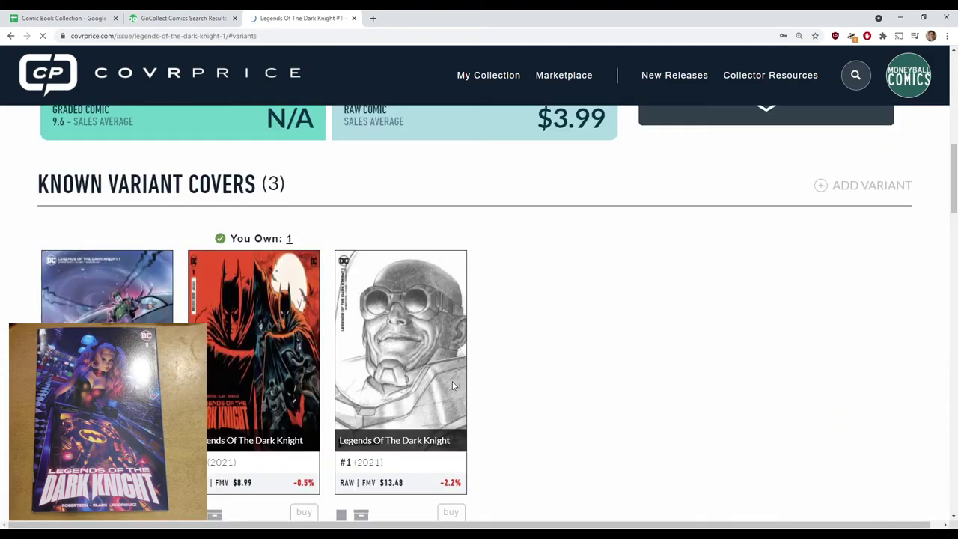
{"action": "scroll", "coordinate": [598, 369], "scroll_direction": "down", "scroll_amount": 2}
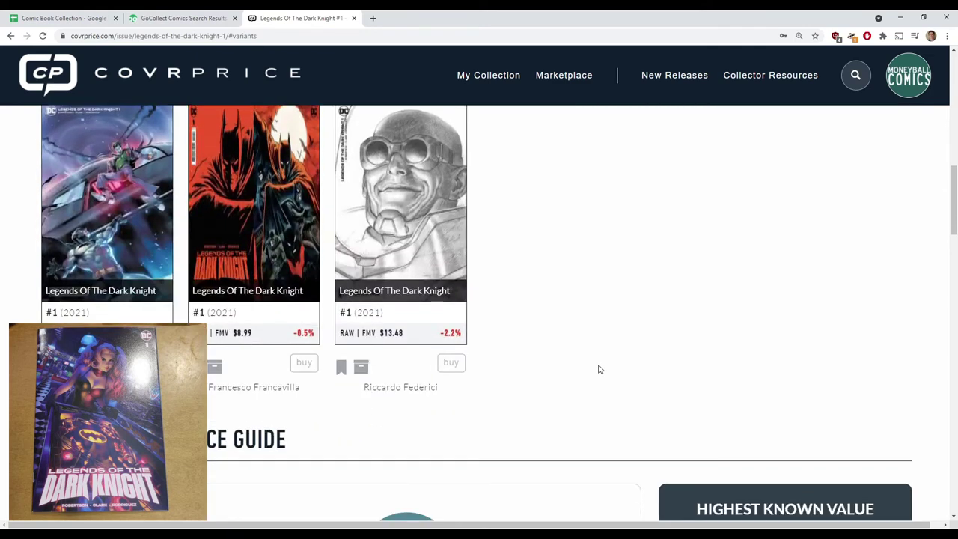
{"action": "left_click", "coordinate": [191, 22]}
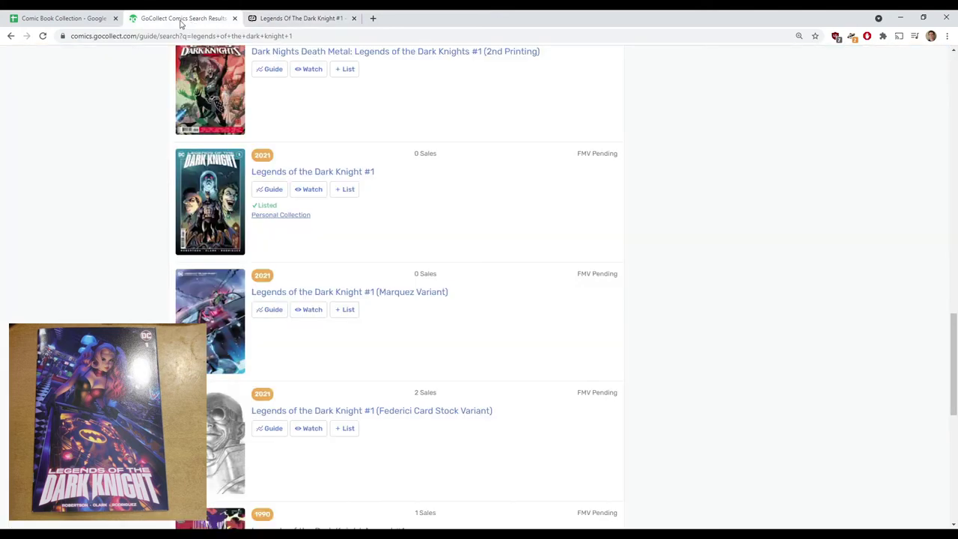
Switch to the collection spreadsheet and fill row 5248 with N under GC, N under CP and 9.4 under MY GRADE
{"action": "left_click", "coordinate": [99, 23]}
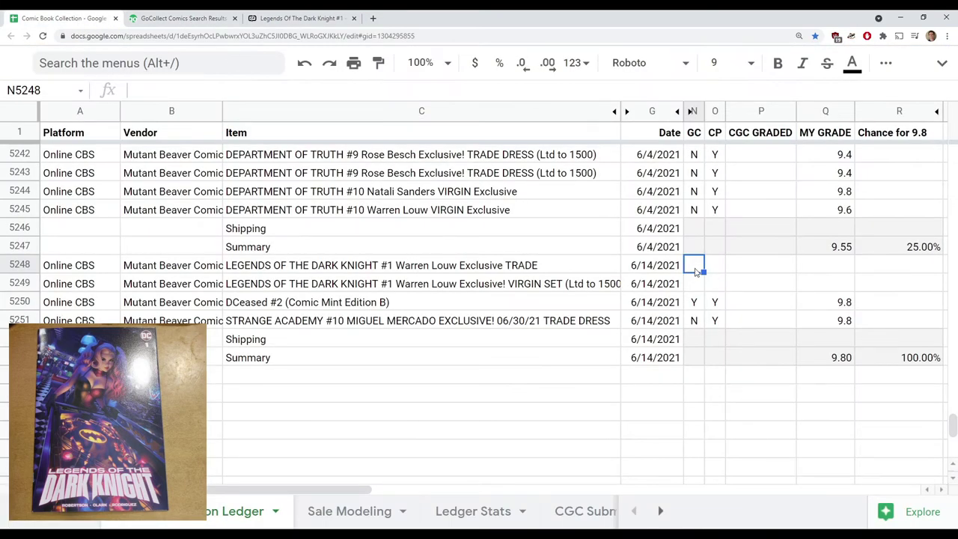
{"action": "type", "text": "N"}
{"action": "key", "text": "Tab"}
{"action": "type", "text": "N"}
{"action": "key", "text": "Tab"}
{"action": "key", "text": "Tab"}
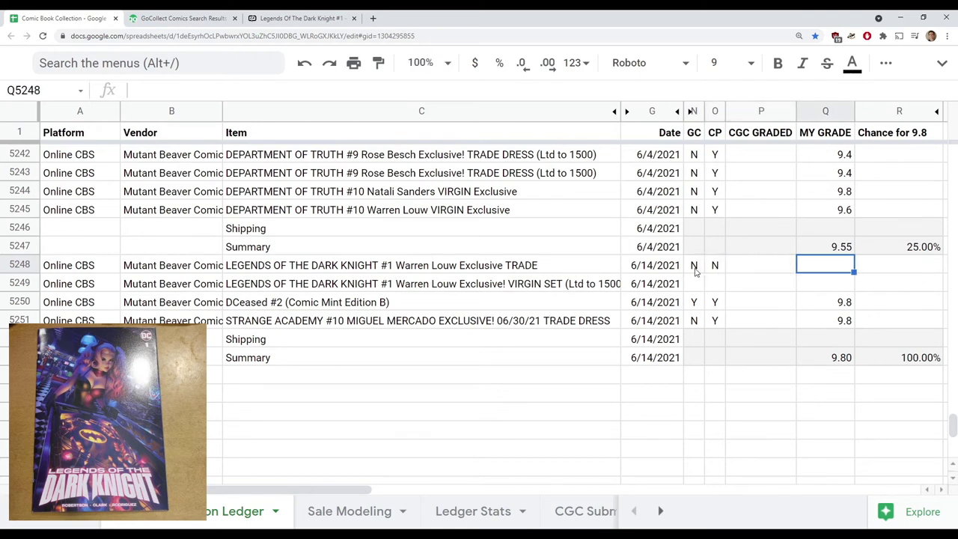
{"action": "type", "text": "9.4"}
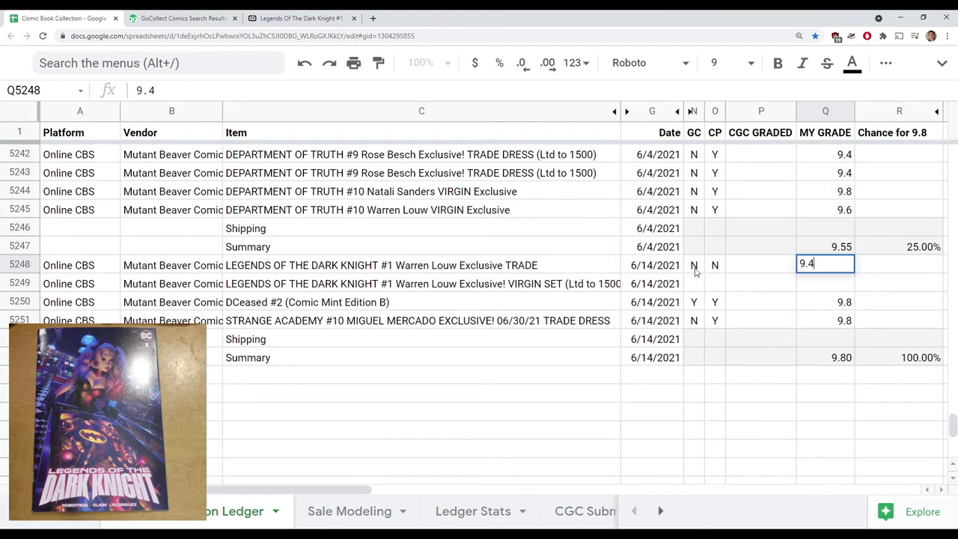
{"action": "key", "text": "Return"}
{"action": "key", "text": "Up"}
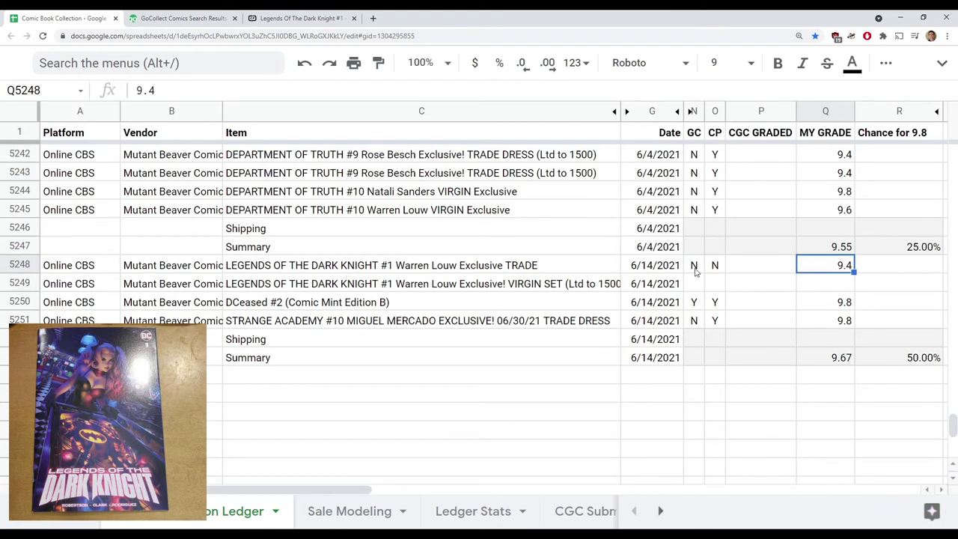
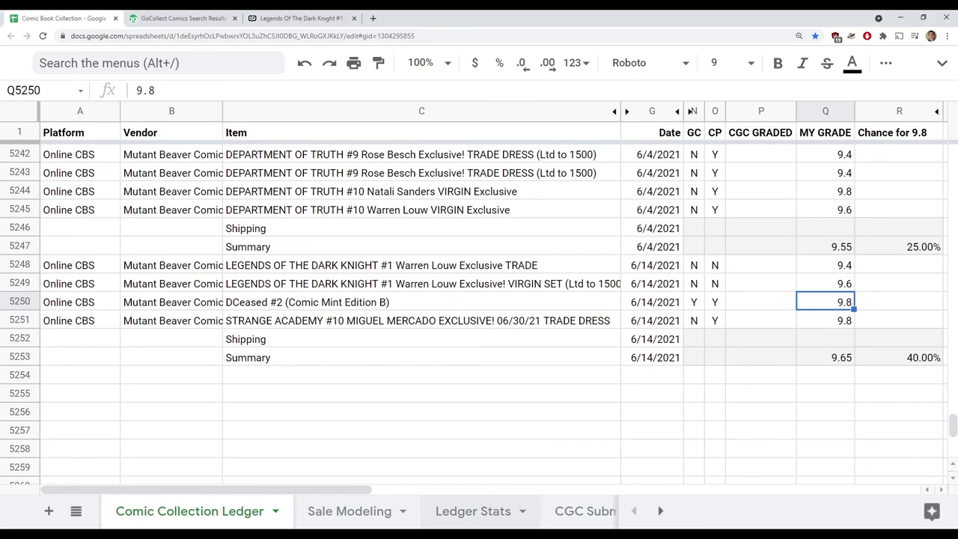
Insert a blank row above the Savannah Comics row in the Ledger Stats sheet
{"action": "left_click", "coordinate": [473, 512]}
{"action": "scroll", "coordinate": [374, 389], "scroll_direction": "down", "scroll_amount": 5}
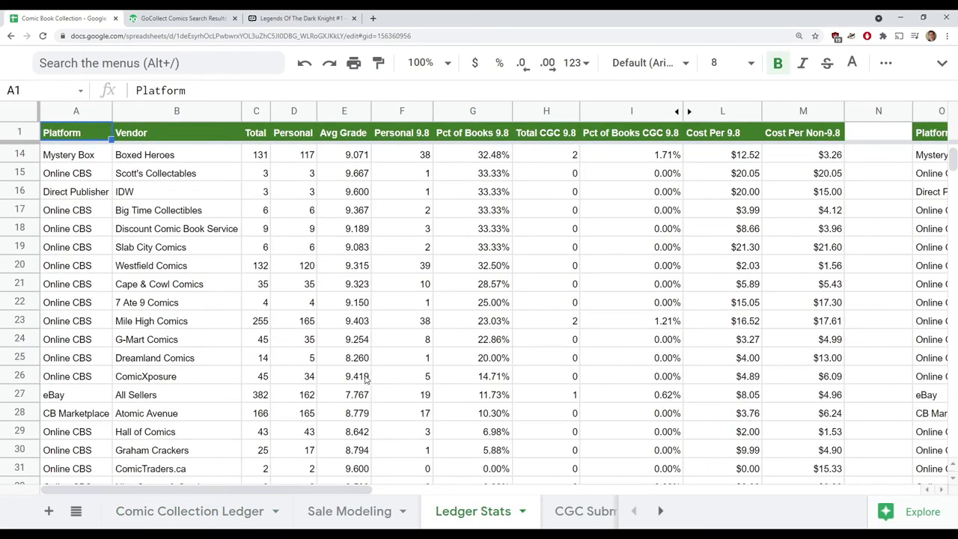
{"action": "scroll", "coordinate": [366, 379], "scroll_direction": "down", "scroll_amount": 5}
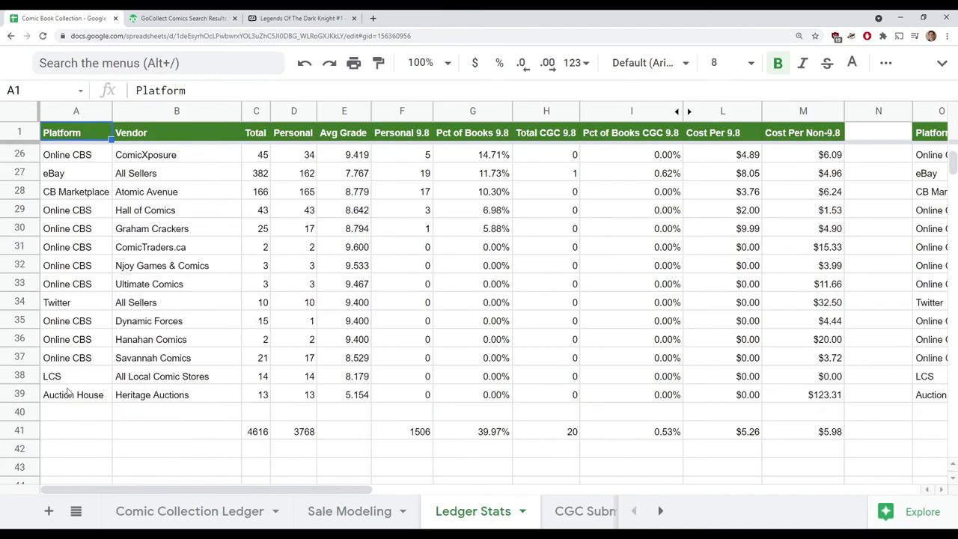
{"action": "left_click", "coordinate": [21, 357]}
{"action": "right_click", "coordinate": [22, 357]}
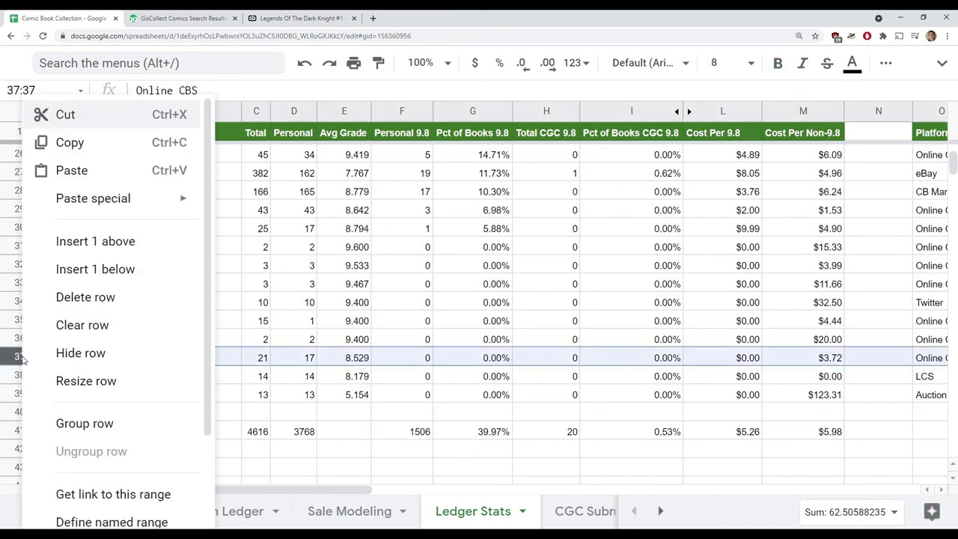
{"action": "left_click", "coordinate": [64, 241]}
{"action": "left_click", "coordinate": [83, 361]}
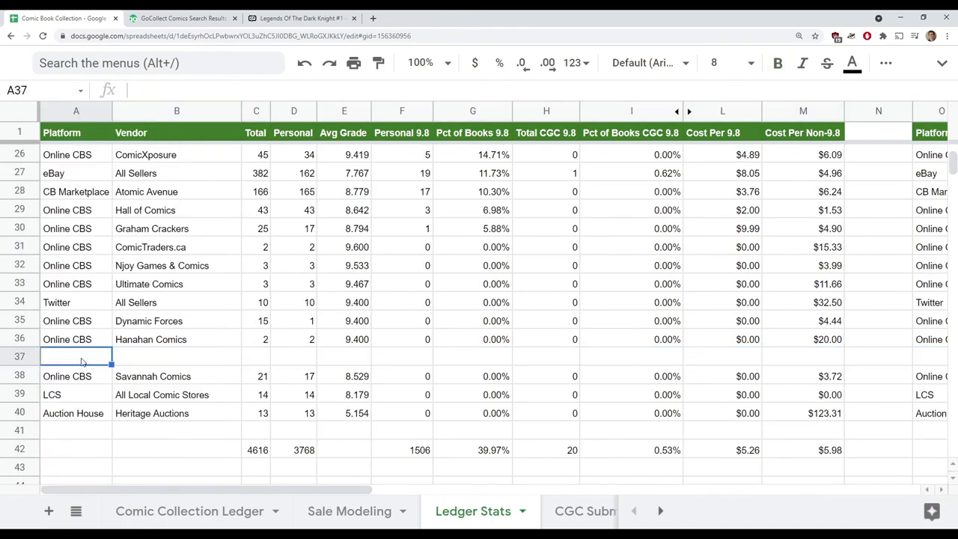
Fill new row 37 with the platform Online CBS, copied from the row above, and the vendor Mutant Beaver Comics
{"action": "key", "text": "shift+Up"}
{"action": "key", "text": "ctrl+d"}
{"action": "key", "text": "Right"}
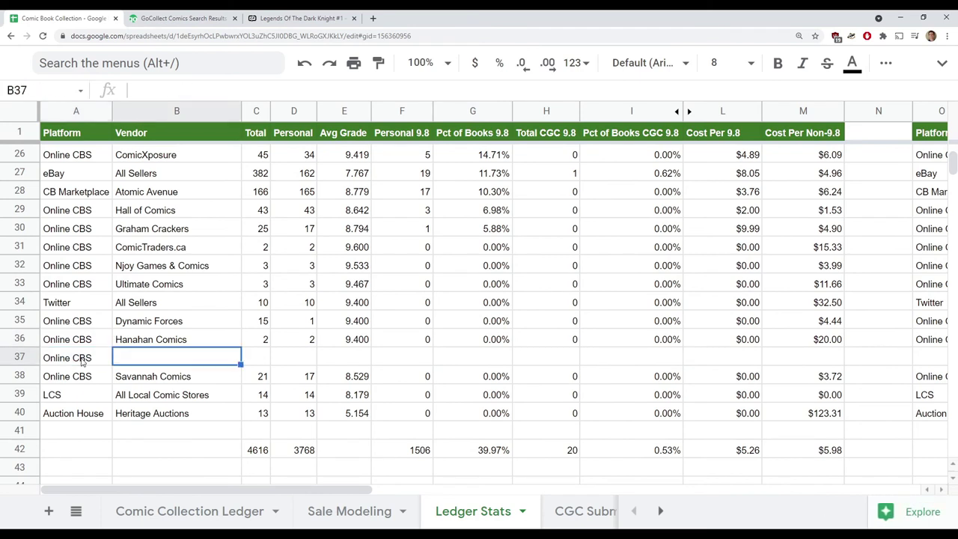
{"action": "type", "text": "Mutant "}
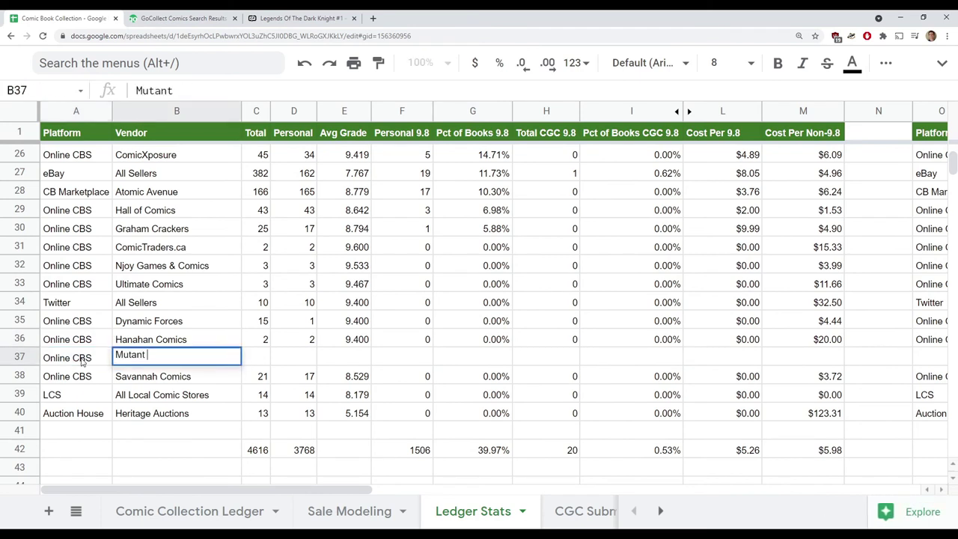
{"action": "type", "text": "Beaver Comics"}
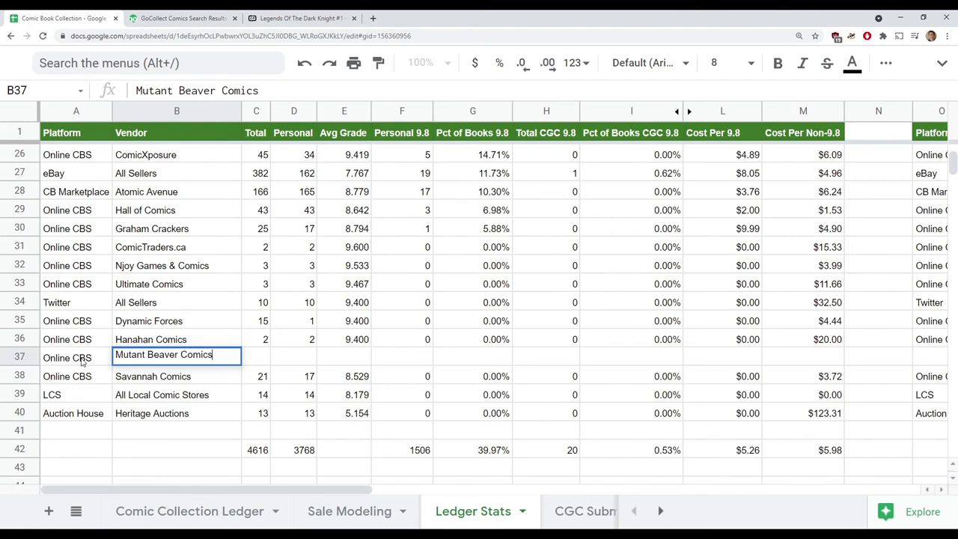
{"action": "key", "text": "Tab"}
{"action": "key", "text": "Up"}
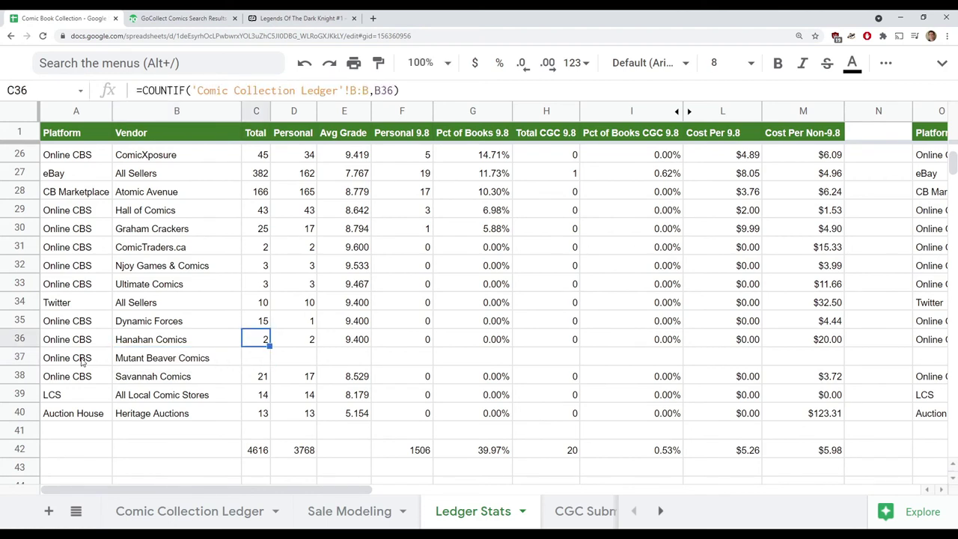
{"action": "key", "text": "Left"}
{"action": "left_click", "coordinate": [82, 361]}
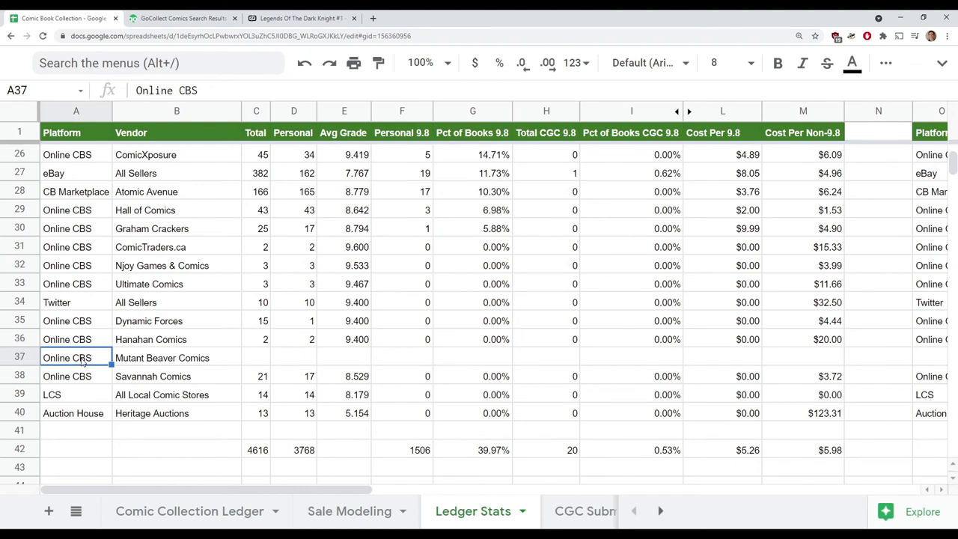
Fill the stats formulas and mirrored vendor columns, C through S, from row 36 down into the Mutant Beaver Comics row 37
{"action": "key", "text": "Right"}
{"action": "key", "text": "Left"}
{"action": "key", "text": "Right"}
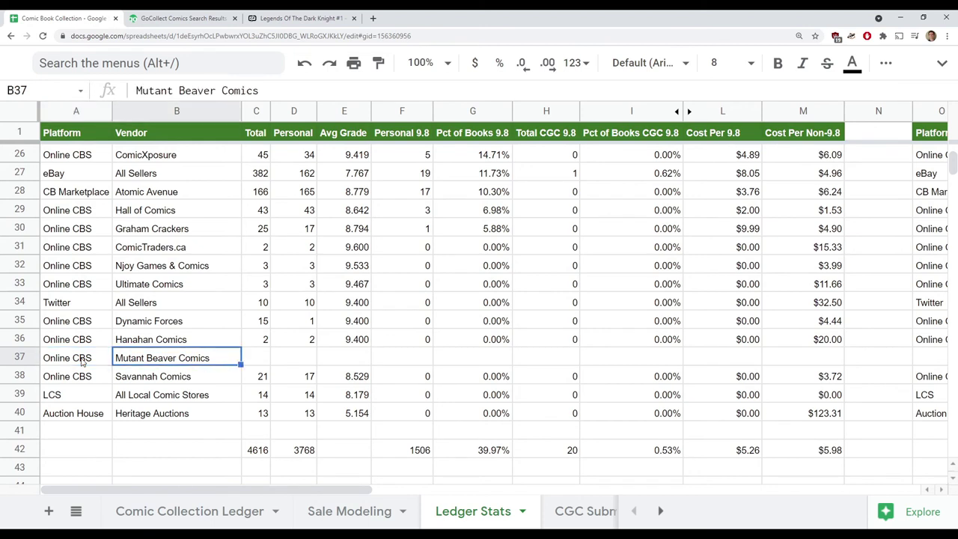
{"action": "key", "text": "Right"}
{"action": "key", "text": "Up"}
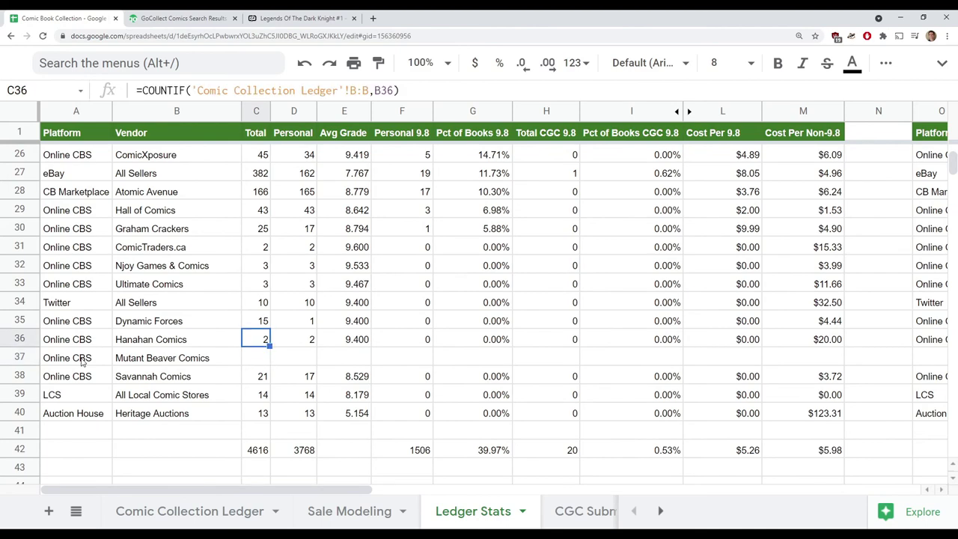
{"action": "key", "text": "shift+Right"}
{"action": "key", "text": "shift+Right"}
{"action": "key", "text": "shift+Right"}
{"action": "key", "text": "shift+Right"}
{"action": "key", "text": "shift+Right"}
{"action": "key", "text": "shift+Right"}
{"action": "key", "text": "shift+Right"}
{"action": "key", "text": "shift+Right"}
{"action": "key", "text": "shift+Right"}
{"action": "key", "text": "shift+Right"}
{"action": "key", "text": "shift+Right"}
{"action": "key", "text": "shift+Right"}
{"action": "key", "text": "shift+Right"}
{"action": "key", "text": "shift+Right"}
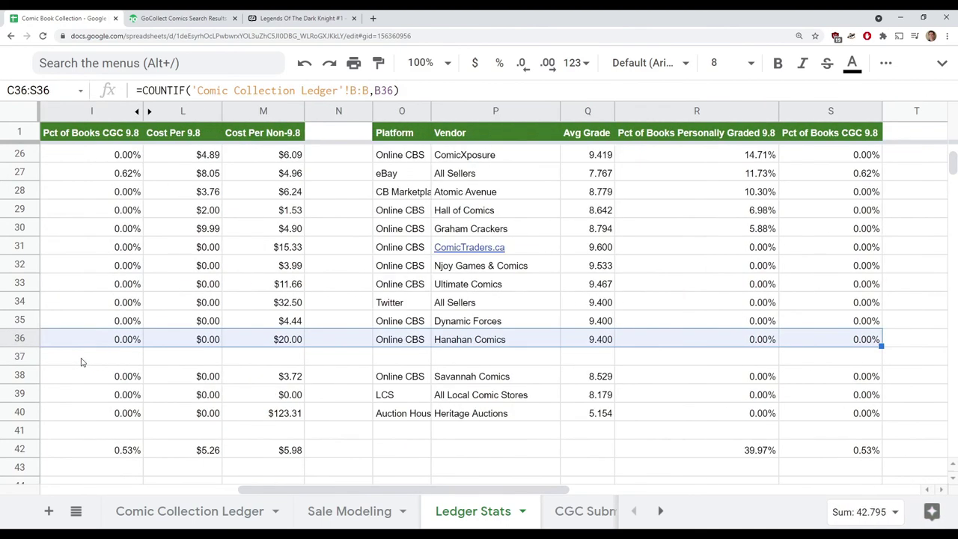
{"action": "key", "text": "shift+Down"}
{"action": "key", "text": "ctrl+d"}
{"action": "key", "text": "Down"}
{"action": "key", "text": "Left"}
{"action": "key", "text": "Left"}
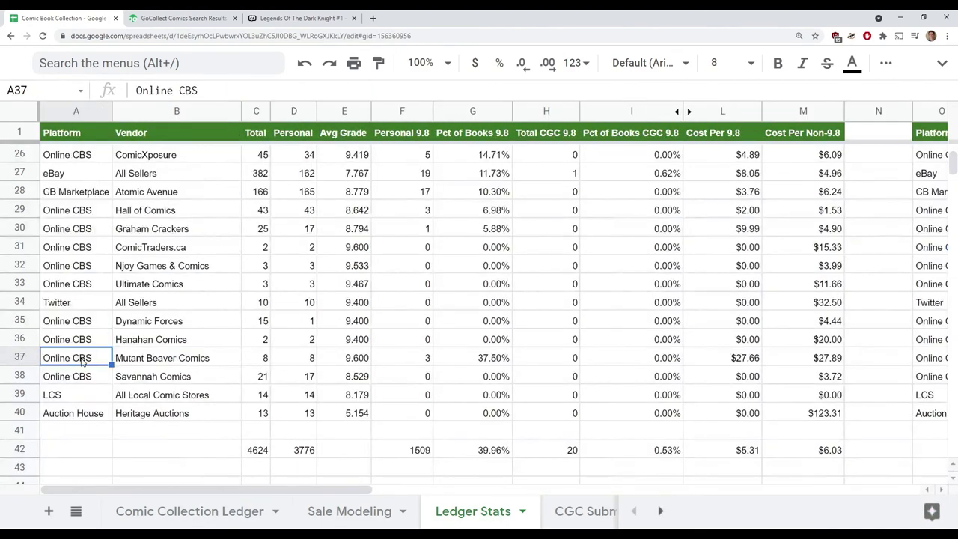
Review the Mutant Beaver Comics row's total, average grade, 9.8 count and percentage, and cost per 9.8 and non-9.8
{"action": "key", "text": "Right"}
{"action": "key", "text": "Right"}
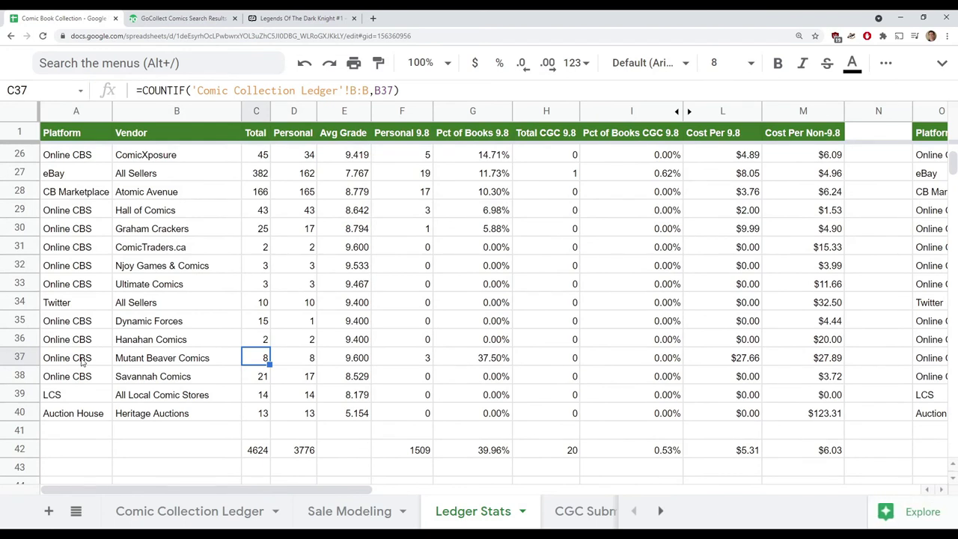
{"action": "key", "text": "Right"}
{"action": "key", "text": "Right"}
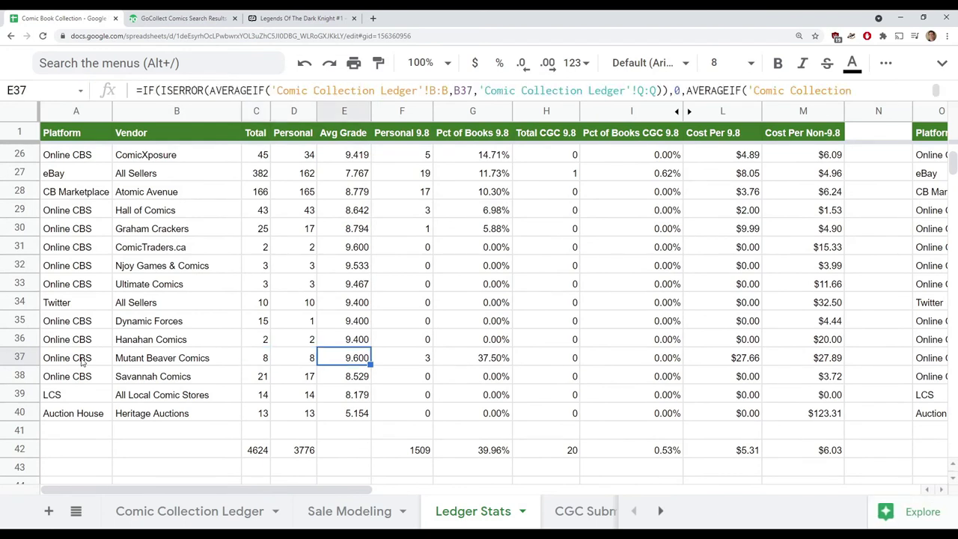
{"action": "key", "text": "Right"}
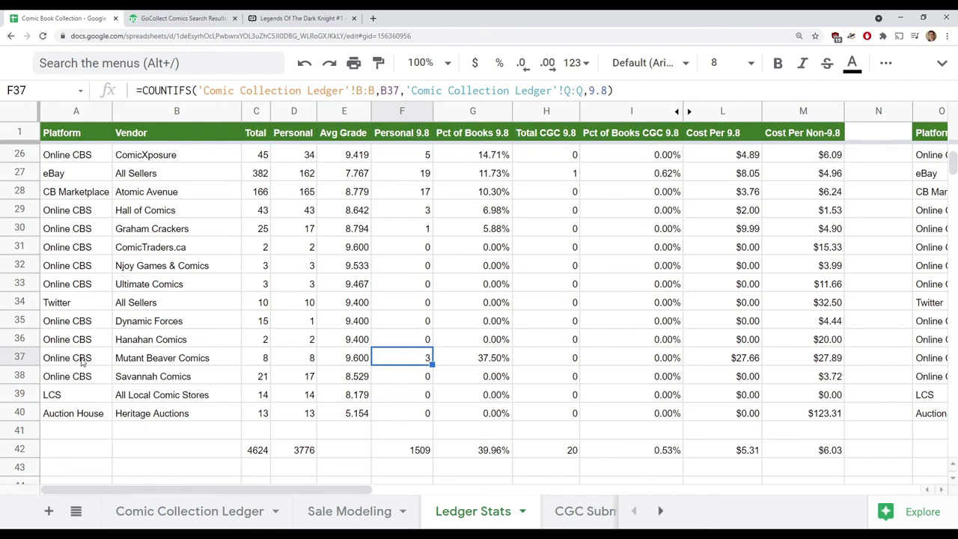
{"action": "key", "text": "Right"}
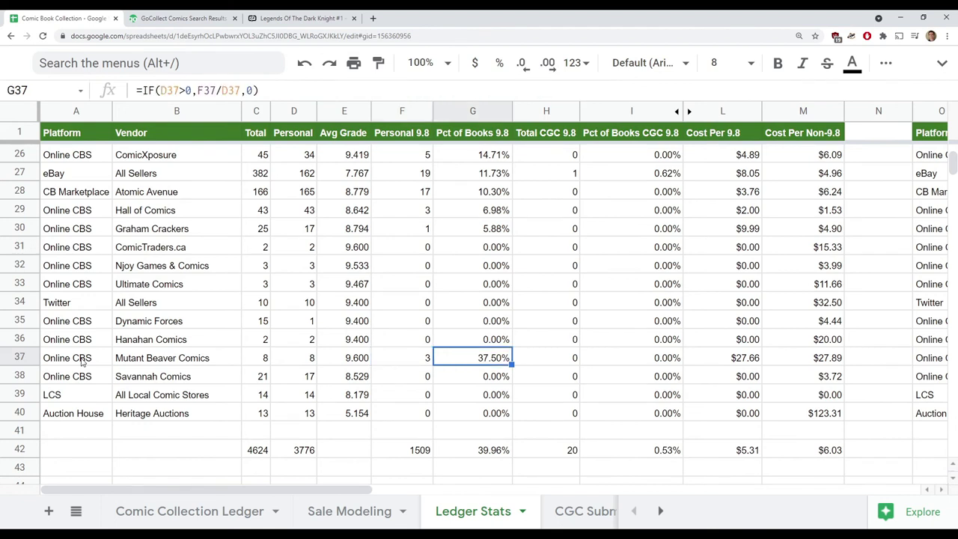
{"action": "key", "text": "Right"}
{"action": "key", "text": "Right"}
{"action": "key", "text": "Right"}
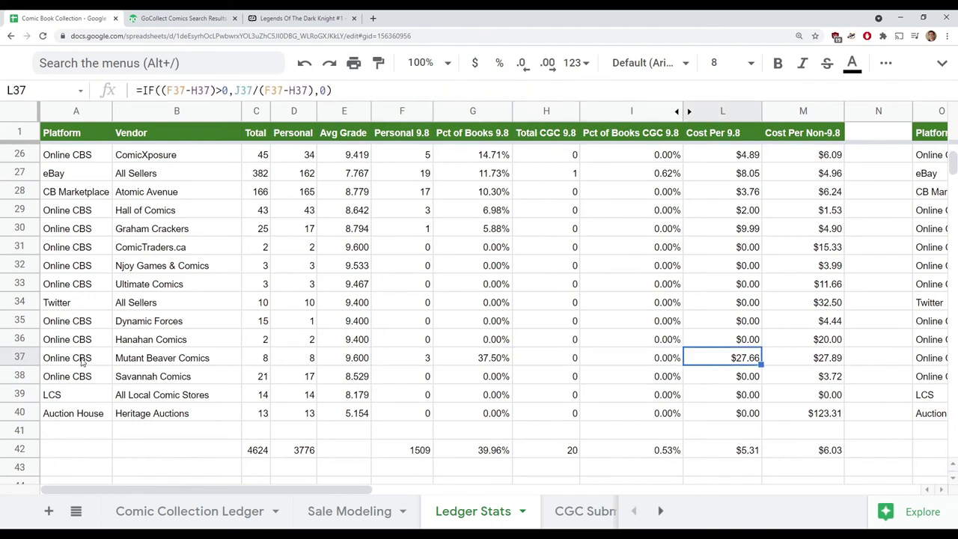
{"action": "key", "text": "Right"}
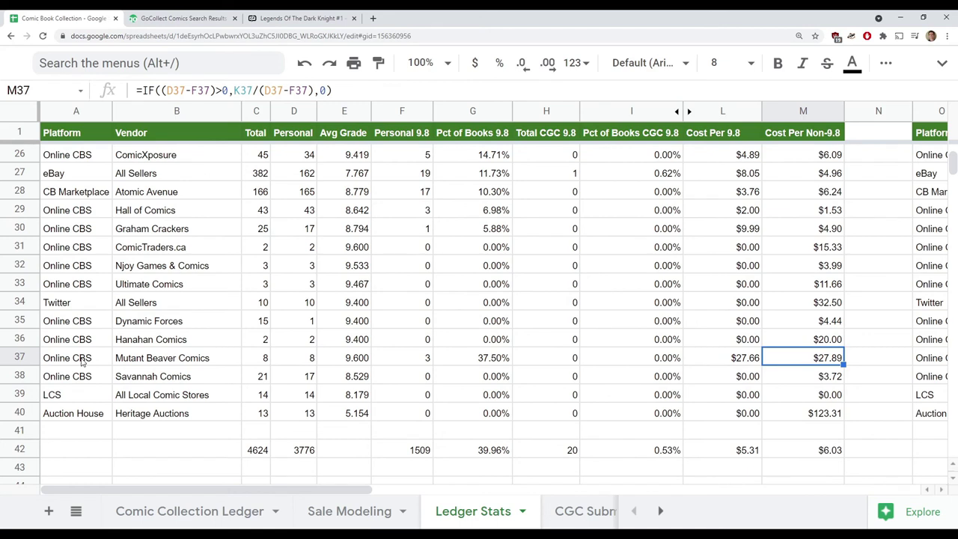
{"action": "key", "text": "Left"}
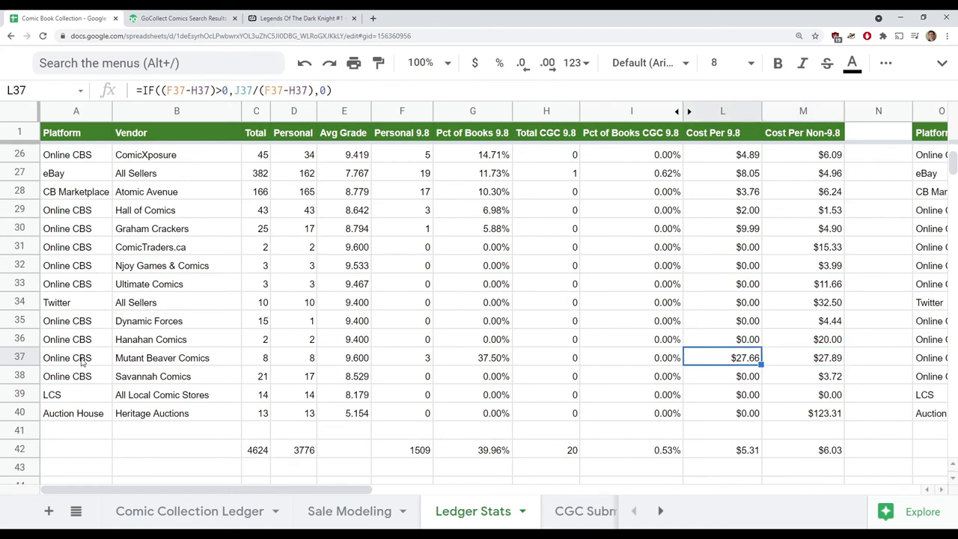
{"action": "key", "text": "Right"}
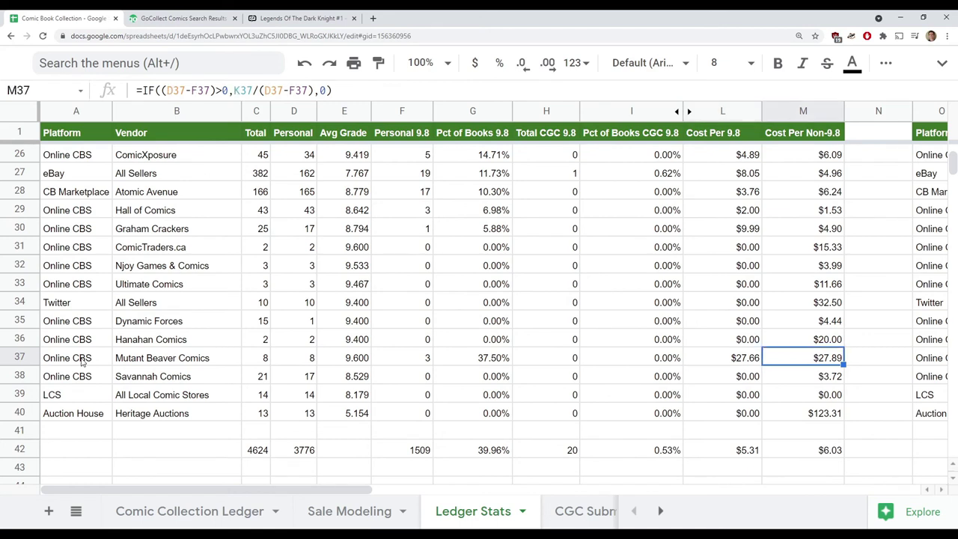
{"action": "key", "text": "Left"}
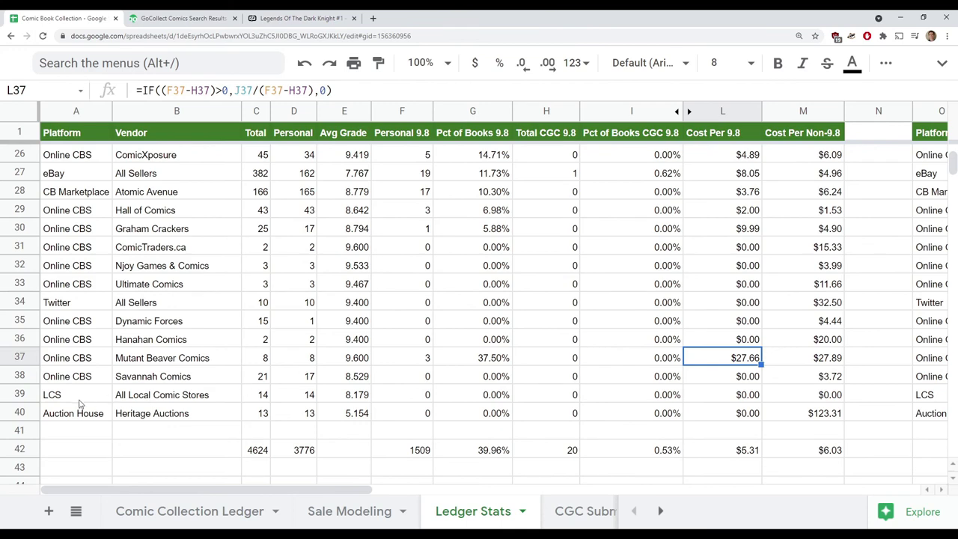
Select rows 1 to 40, from the header through the Heritage Auctions row, and open the advanced range sort settings
{"action": "left_click", "coordinate": [23, 418]}
{"action": "scroll", "coordinate": [107, 196], "scroll_direction": "up", "scroll_amount": 8}
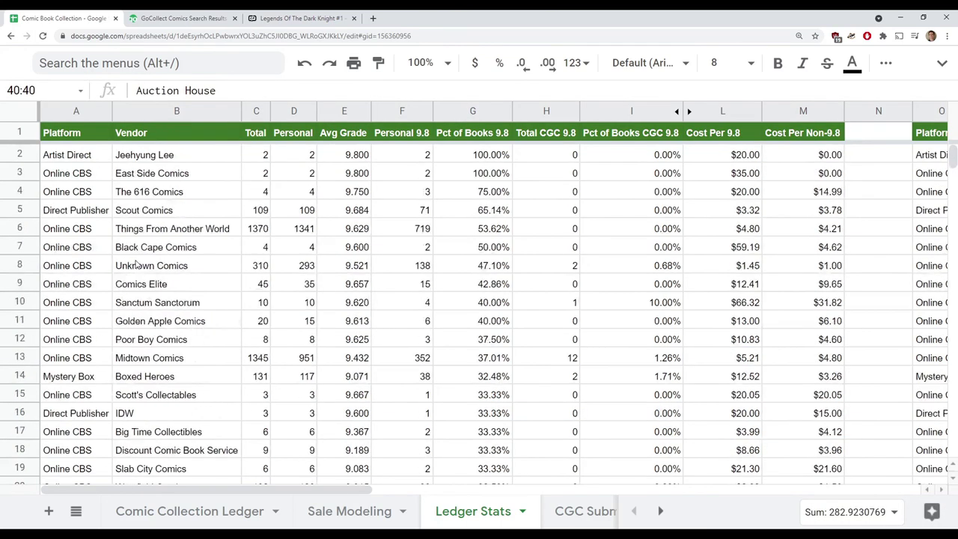
{"action": "left_click", "coordinate": [24, 113], "text": "shift"}
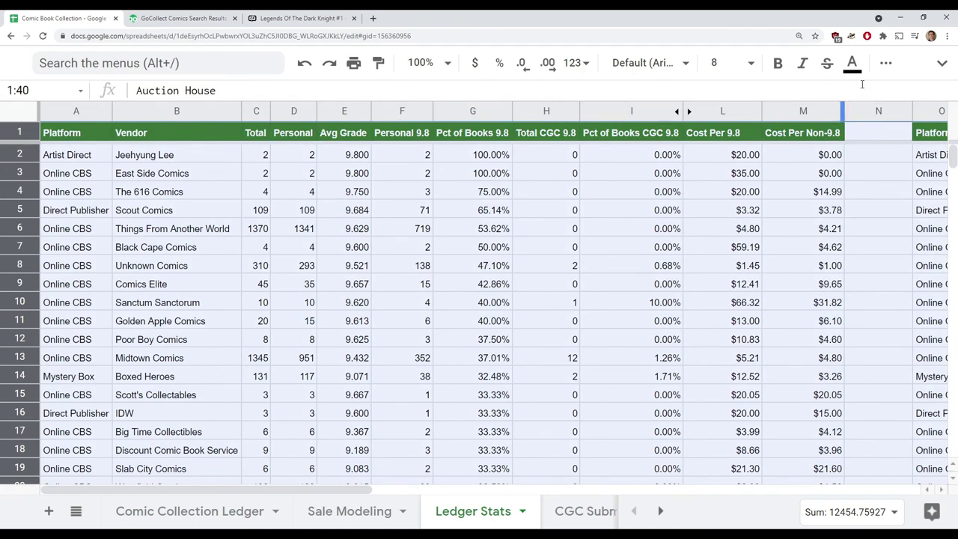
{"action": "left_click", "coordinate": [885, 65]}
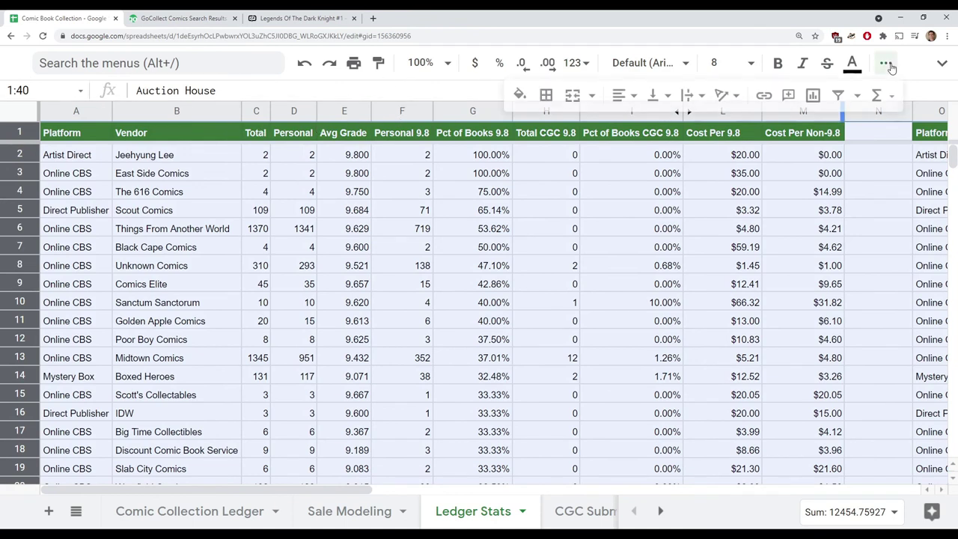
{"action": "right_click", "coordinate": [18, 142]}
{"action": "mouse_move", "coordinate": [84, 207]}
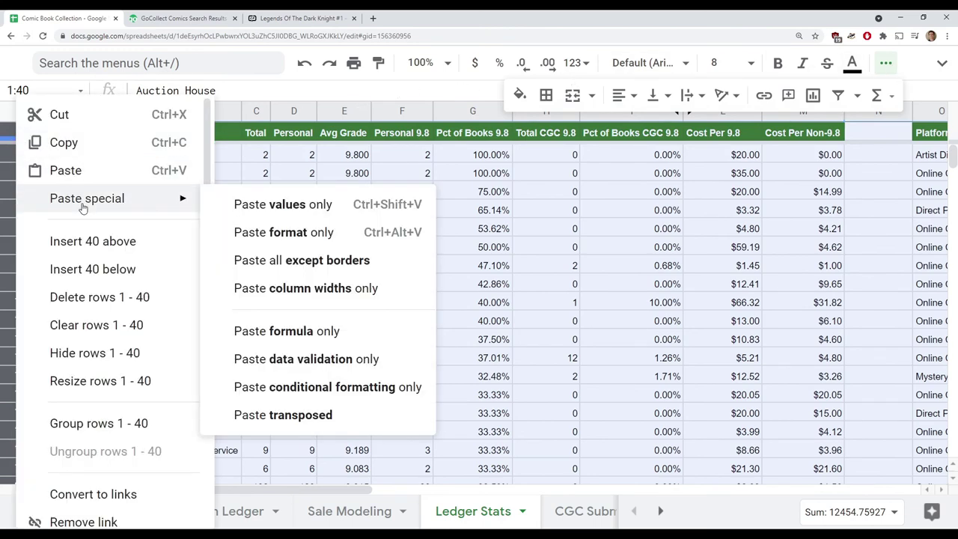
{"action": "right_click", "coordinate": [9, 157]}
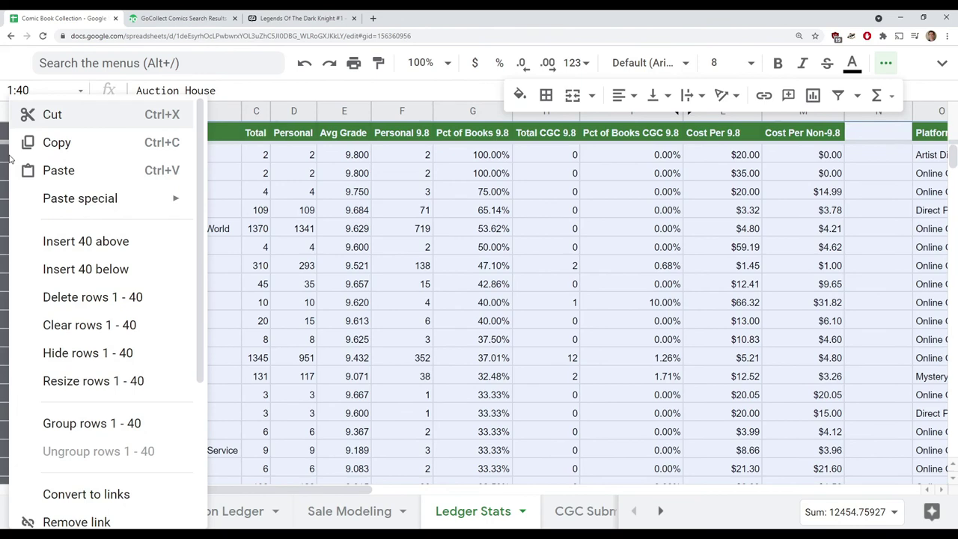
{"action": "left_click", "coordinate": [941, 66]}
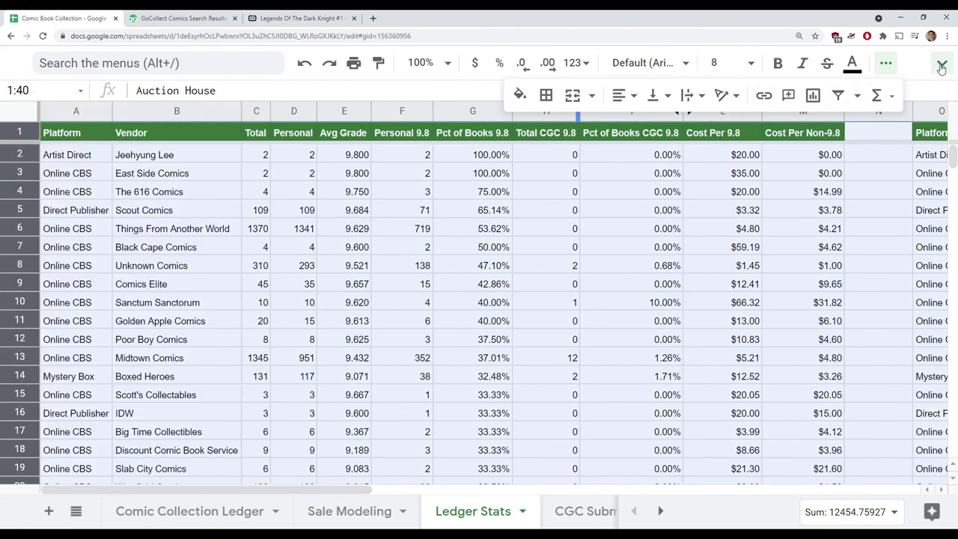
{"action": "left_click", "coordinate": [941, 66]}
{"action": "left_click", "coordinate": [271, 88]}
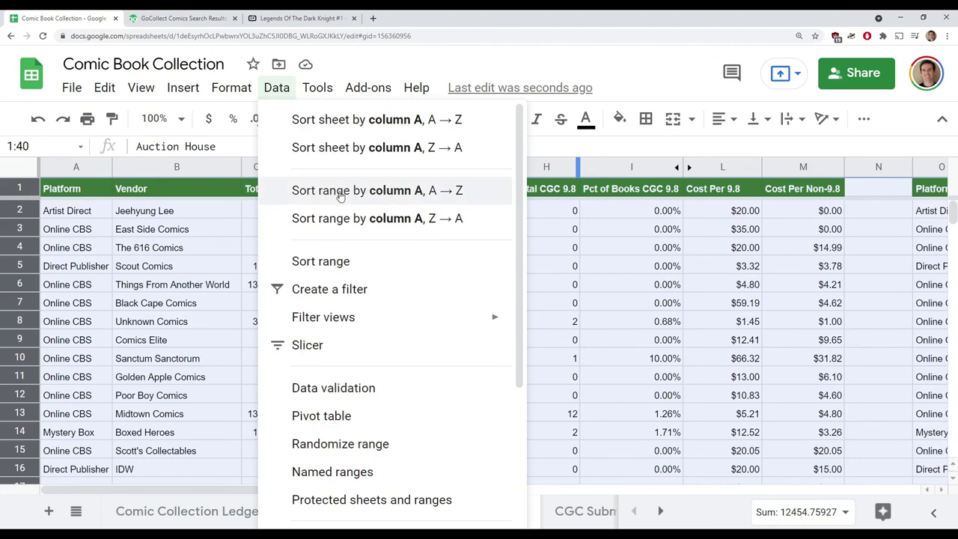
{"action": "left_click", "coordinate": [336, 261]}
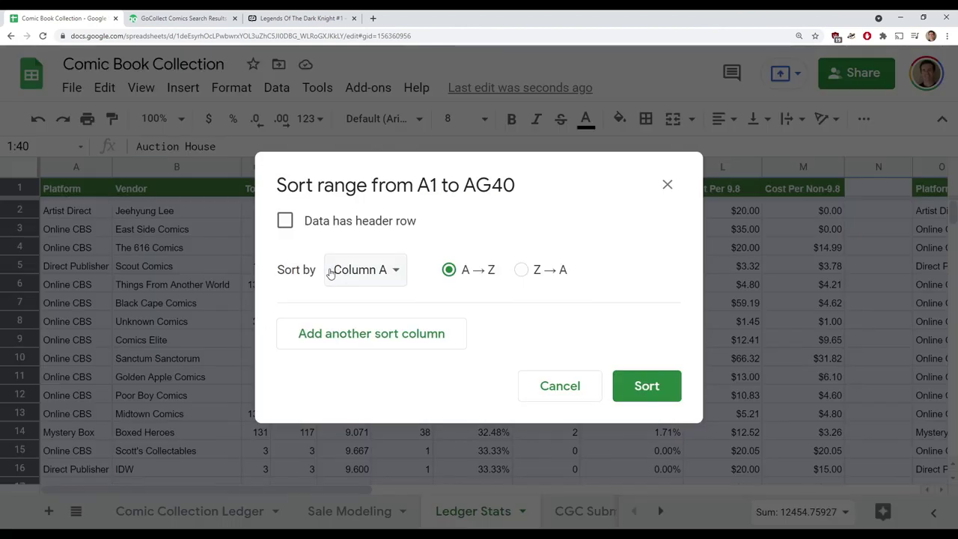
Sort the range, treating row 1 as headers, by Pct of Books 9.8 Z → A and by Avg Grade Z → A
{"action": "left_click", "coordinate": [384, 225]}
{"action": "left_click", "coordinate": [387, 271]}
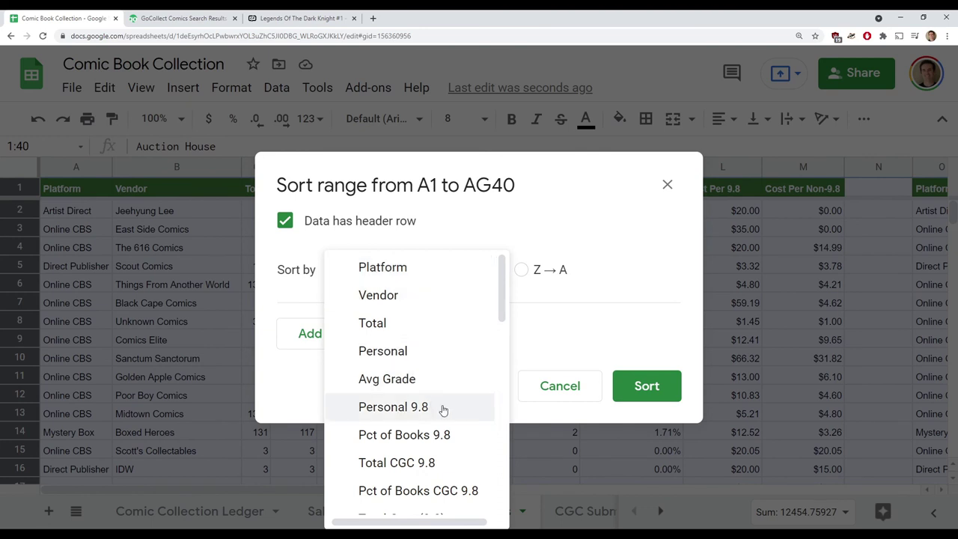
{"action": "left_click", "coordinate": [446, 436]}
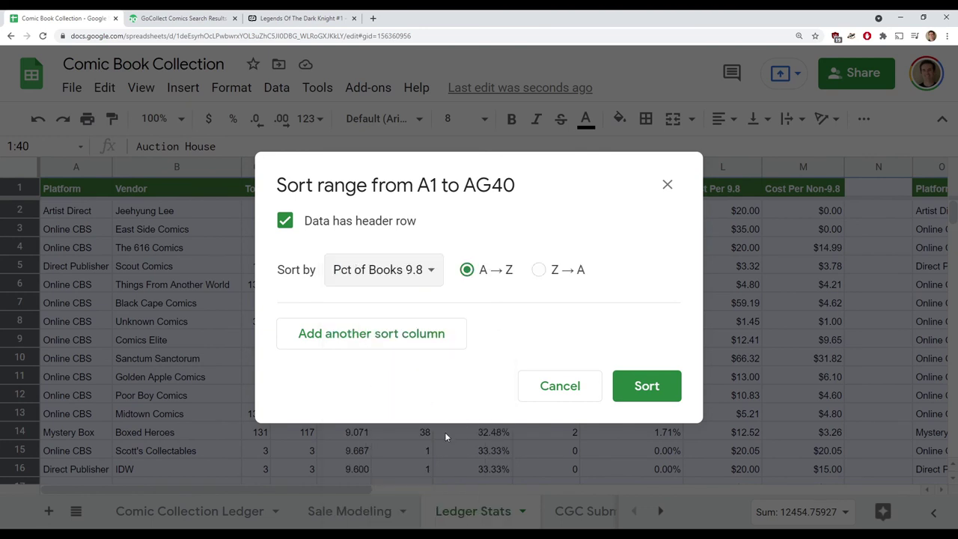
{"action": "left_click", "coordinate": [540, 272]}
{"action": "left_click", "coordinate": [458, 334]}
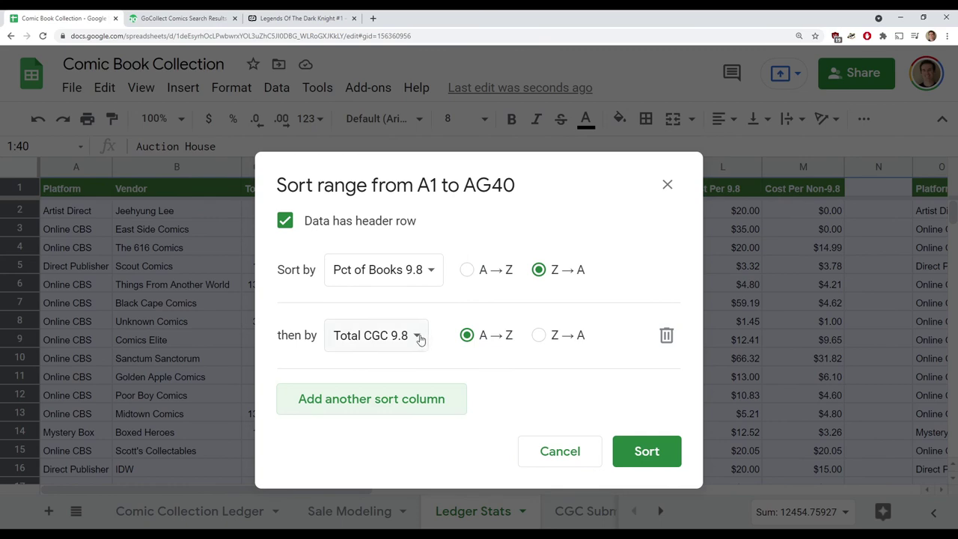
{"action": "left_click", "coordinate": [419, 334]}
{"action": "left_click", "coordinate": [408, 251]}
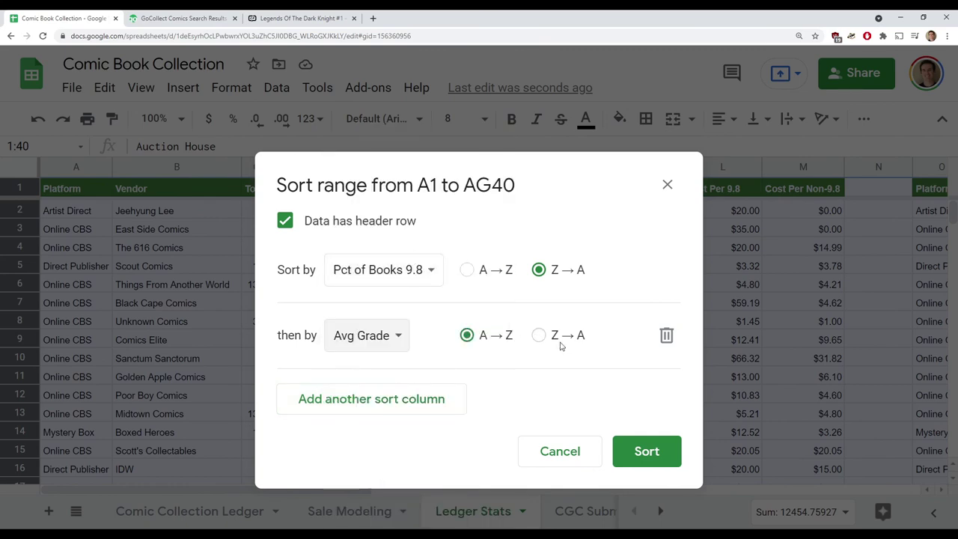
{"action": "left_click", "coordinate": [545, 335]}
{"action": "left_click", "coordinate": [646, 451]}
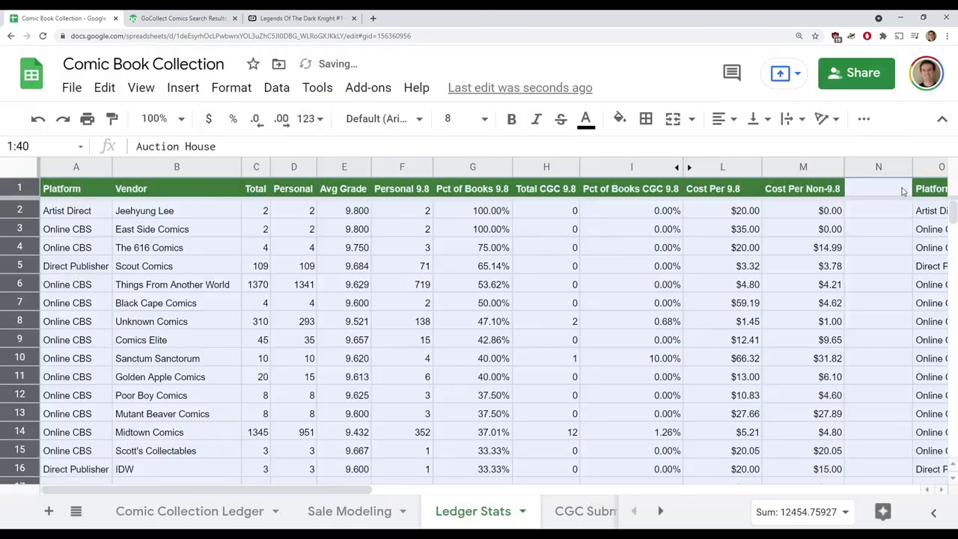
{"action": "left_click", "coordinate": [941, 119]}
{"action": "left_click", "coordinate": [429, 245]}
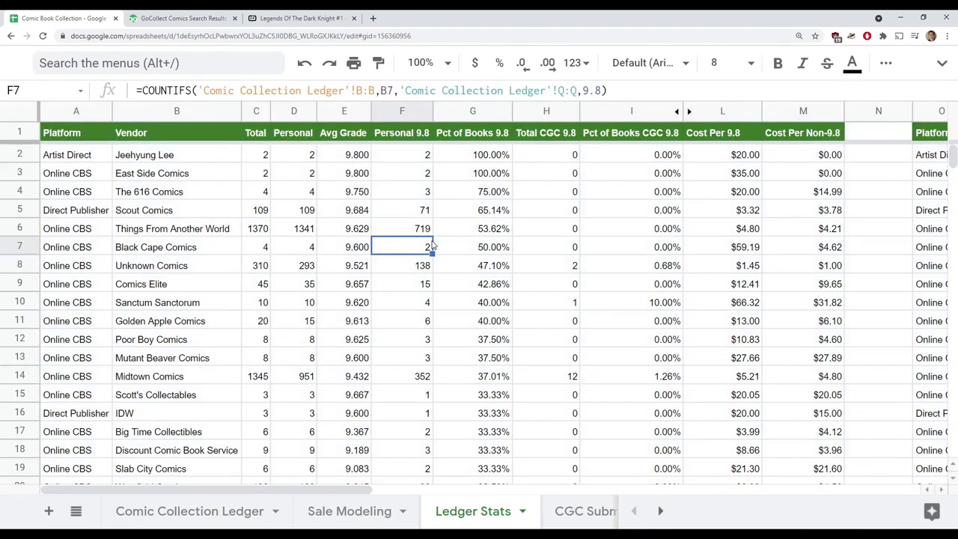
Examine where Mutant Beaver Comics ranks in the sorted list, checking its platform, totals and average grade
{"action": "left_click", "coordinate": [193, 363]}
{"action": "key", "text": "Right"}
{"action": "key", "text": "Right"}
{"action": "key", "text": "Right"}
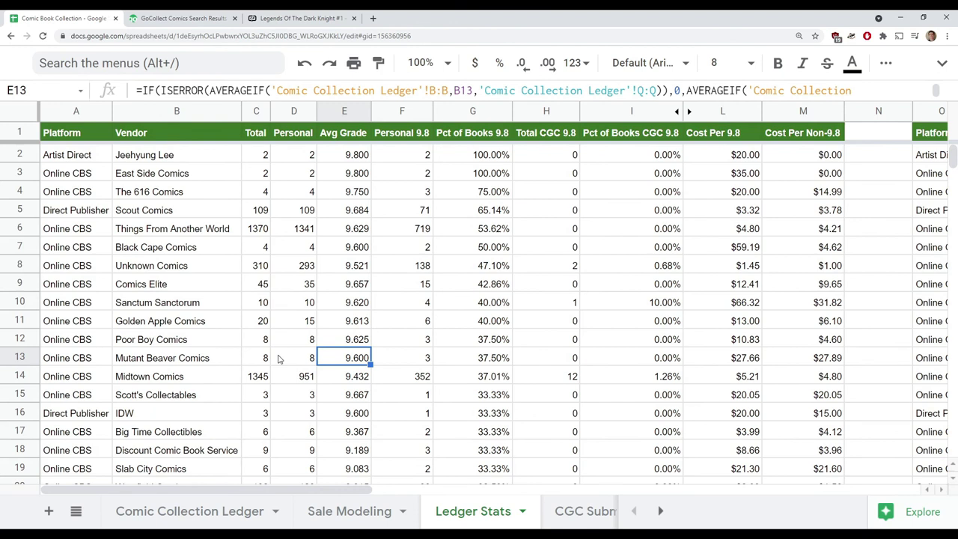
{"action": "key", "text": "Left"}
{"action": "key", "text": "Left"}
{"action": "key", "text": "Left"}
{"action": "key", "text": "Left"}
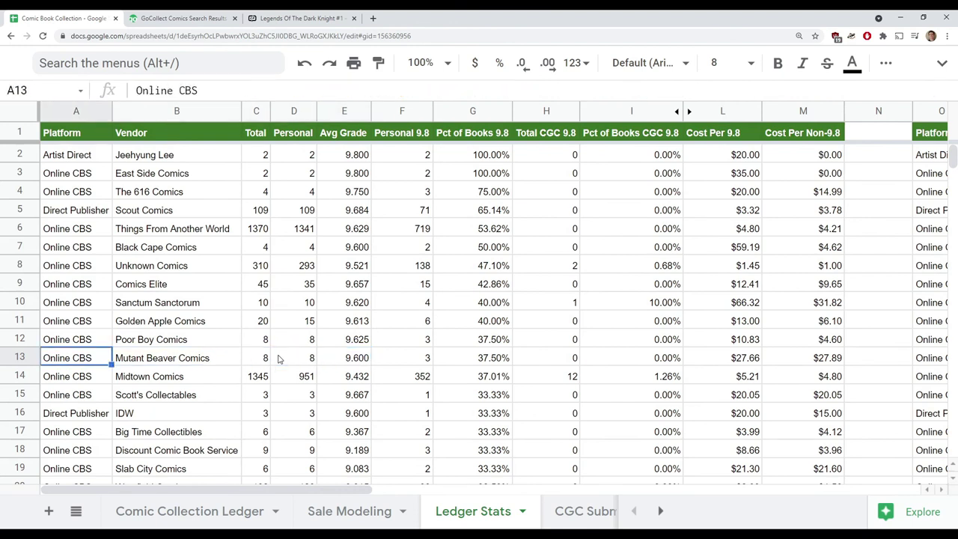
{"action": "key", "text": "Right"}
{"action": "key", "text": "Right"}
{"action": "key", "text": "Right"}
{"action": "key", "text": "Right"}
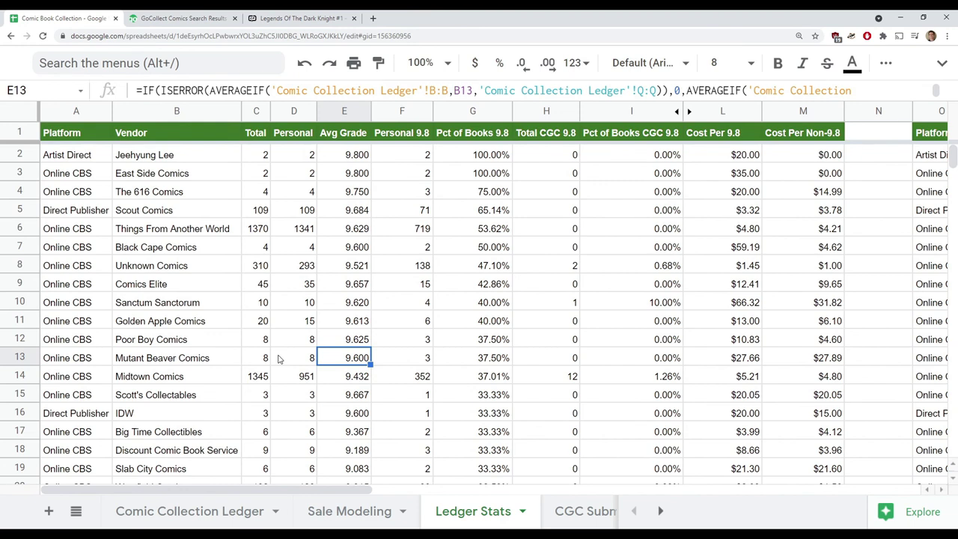
Compare the average grades of the vendors ranked above Mutant Beaver Comics, examining the Things From Another World row
{"action": "key", "text": "Up"}
{"action": "key", "text": "Up"}
{"action": "key", "text": "Up"}
{"action": "key", "text": "Up"}
{"action": "key", "text": "Up"}
{"action": "key", "text": "Up"}
{"action": "key", "text": "Up"}
{"action": "key", "text": "Up"}
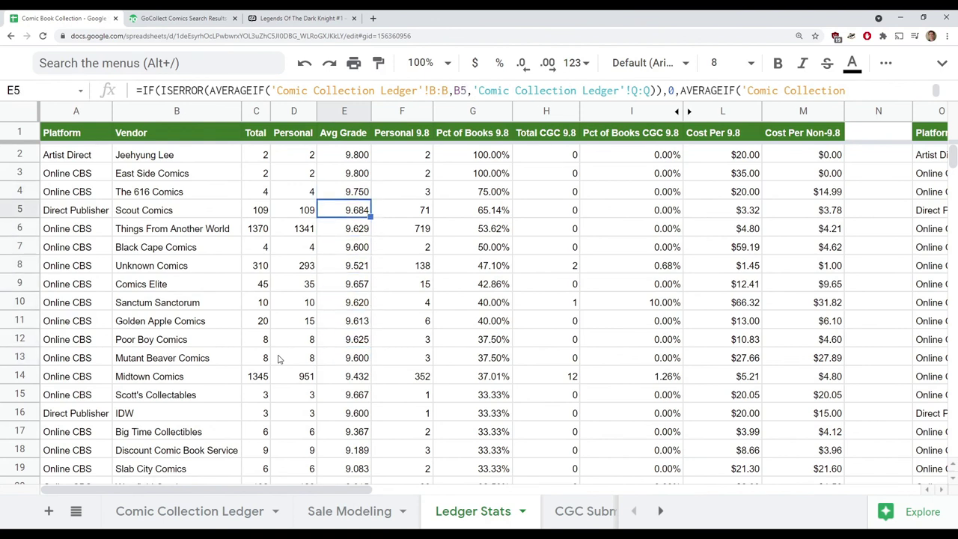
{"action": "key", "text": "Down"}
{"action": "key", "text": "Left"}
{"action": "key", "text": "Left"}
{"action": "key", "text": "Left"}
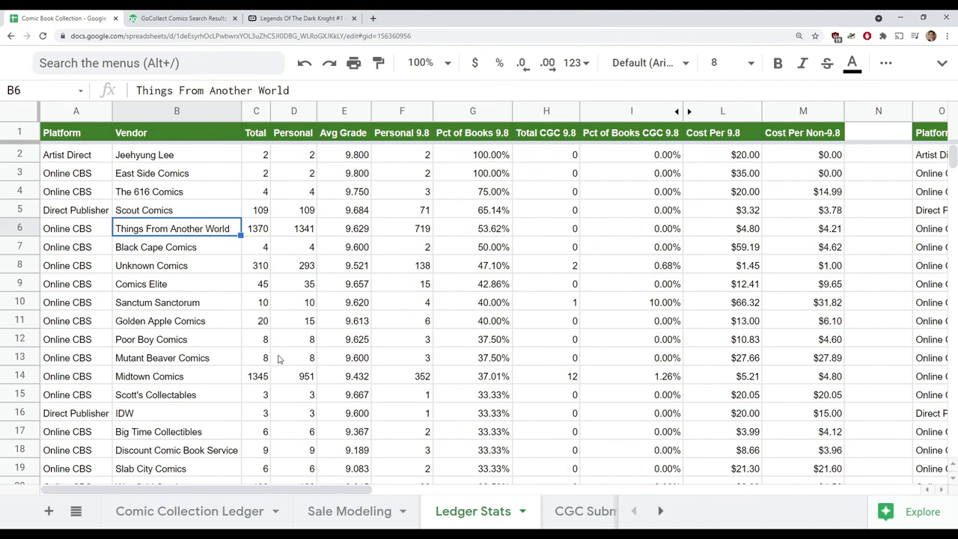
{"action": "key", "text": "Right"}
{"action": "key", "text": "Right"}
{"action": "key", "text": "Right"}
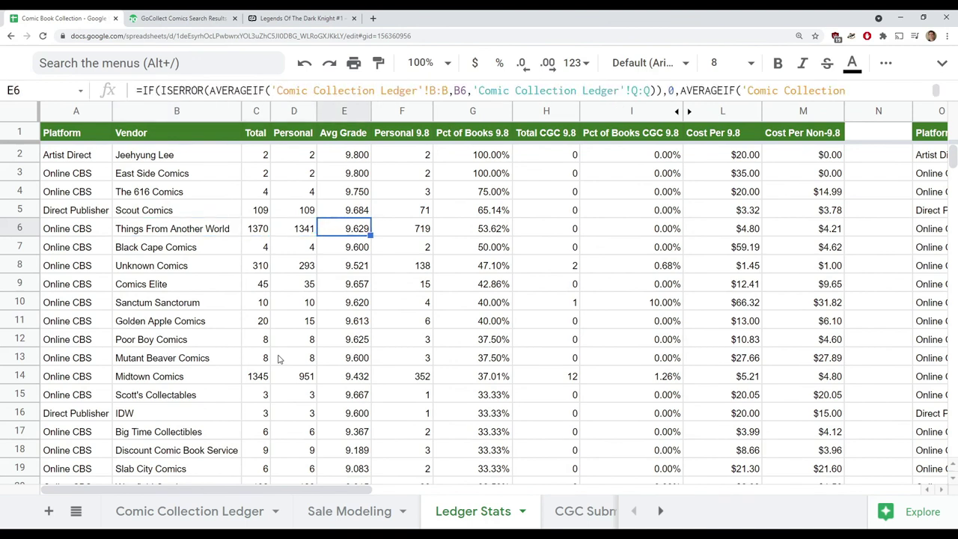
Return to the Mutant Beaver Comics row and check its average grade, Personal 9.8 count and Pct of Books 9.8
{"action": "key", "text": "Down"}
{"action": "key", "text": "Down"}
{"action": "key", "text": "Down"}
{"action": "key", "text": "Down"}
{"action": "key", "text": "Down"}
{"action": "key", "text": "Down"}
{"action": "key", "text": "Down"}
{"action": "key", "text": "Down"}
{"action": "key", "text": "Up"}
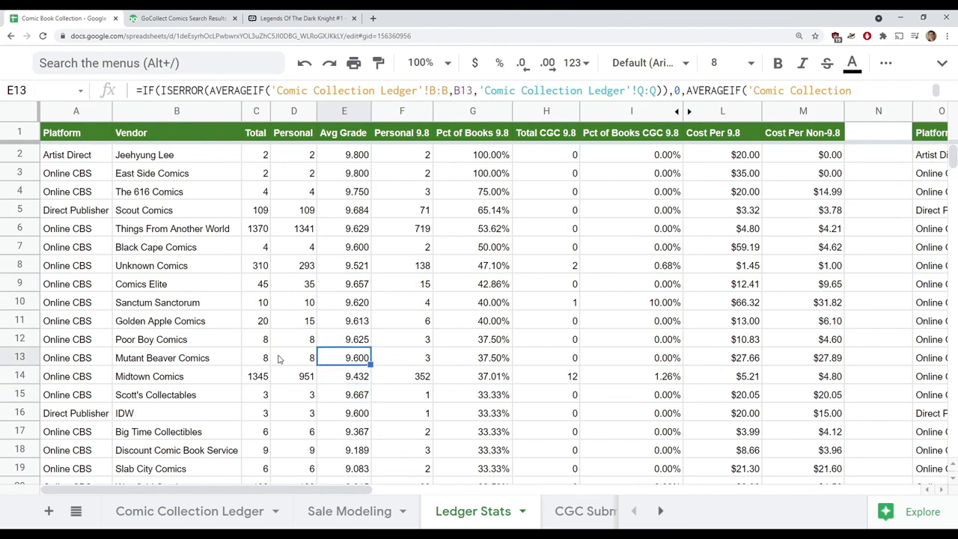
{"action": "key", "text": "Right"}
{"action": "key", "text": "Right"}
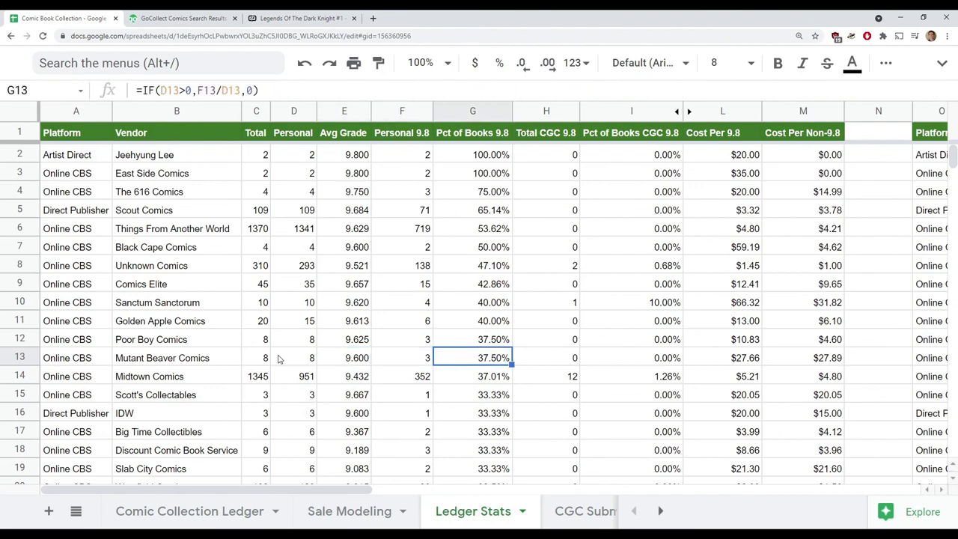